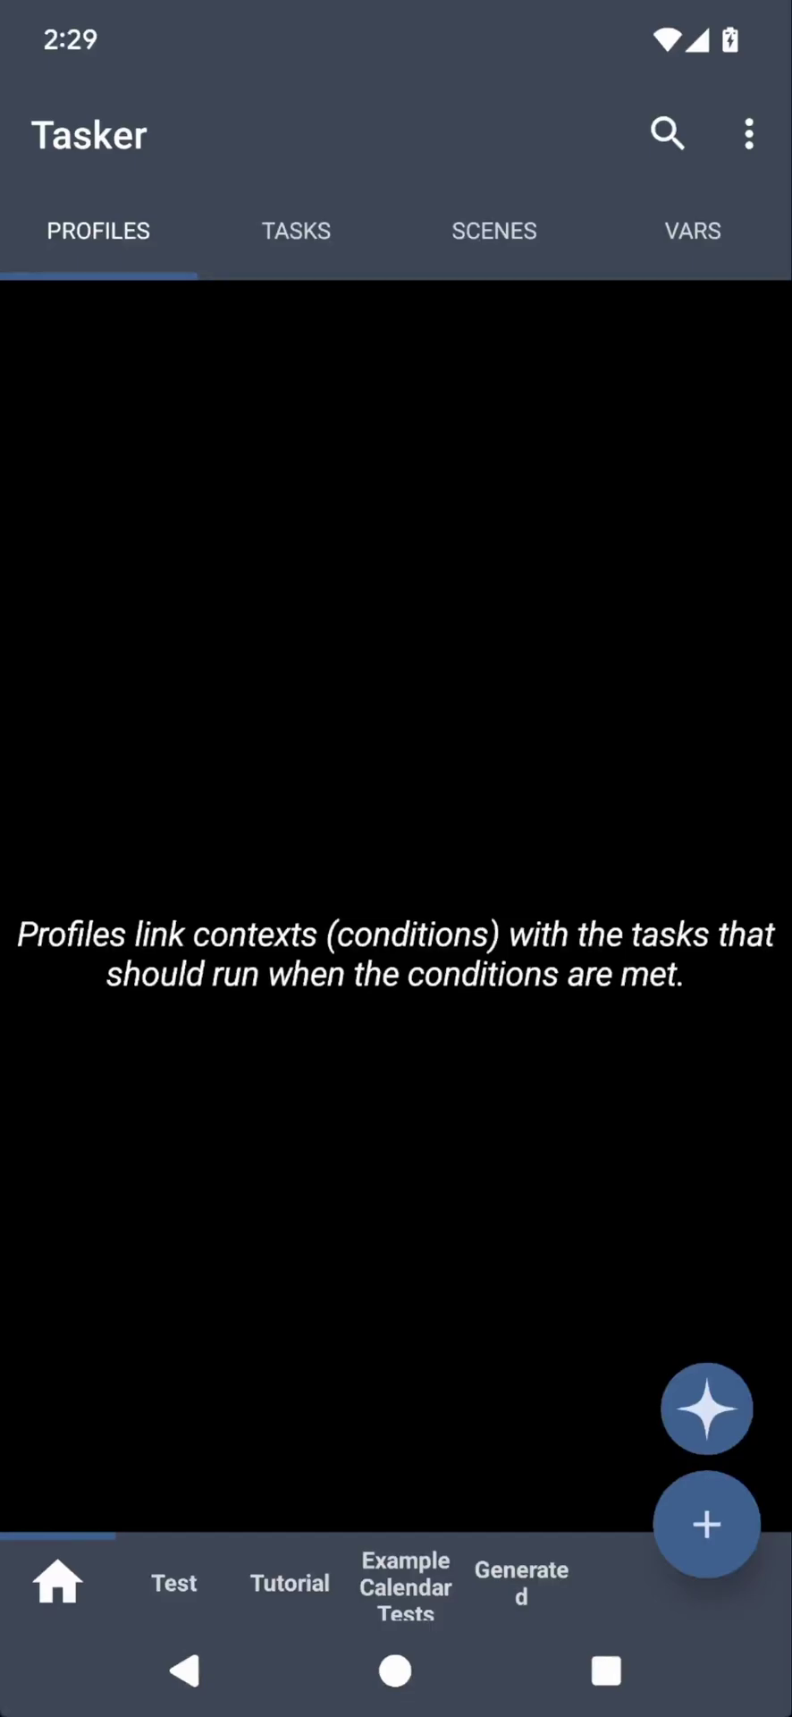
Step: Open the AI Automation Generator and focus its empty description field
left_click(703, 1409)
left_click(224, 1574)
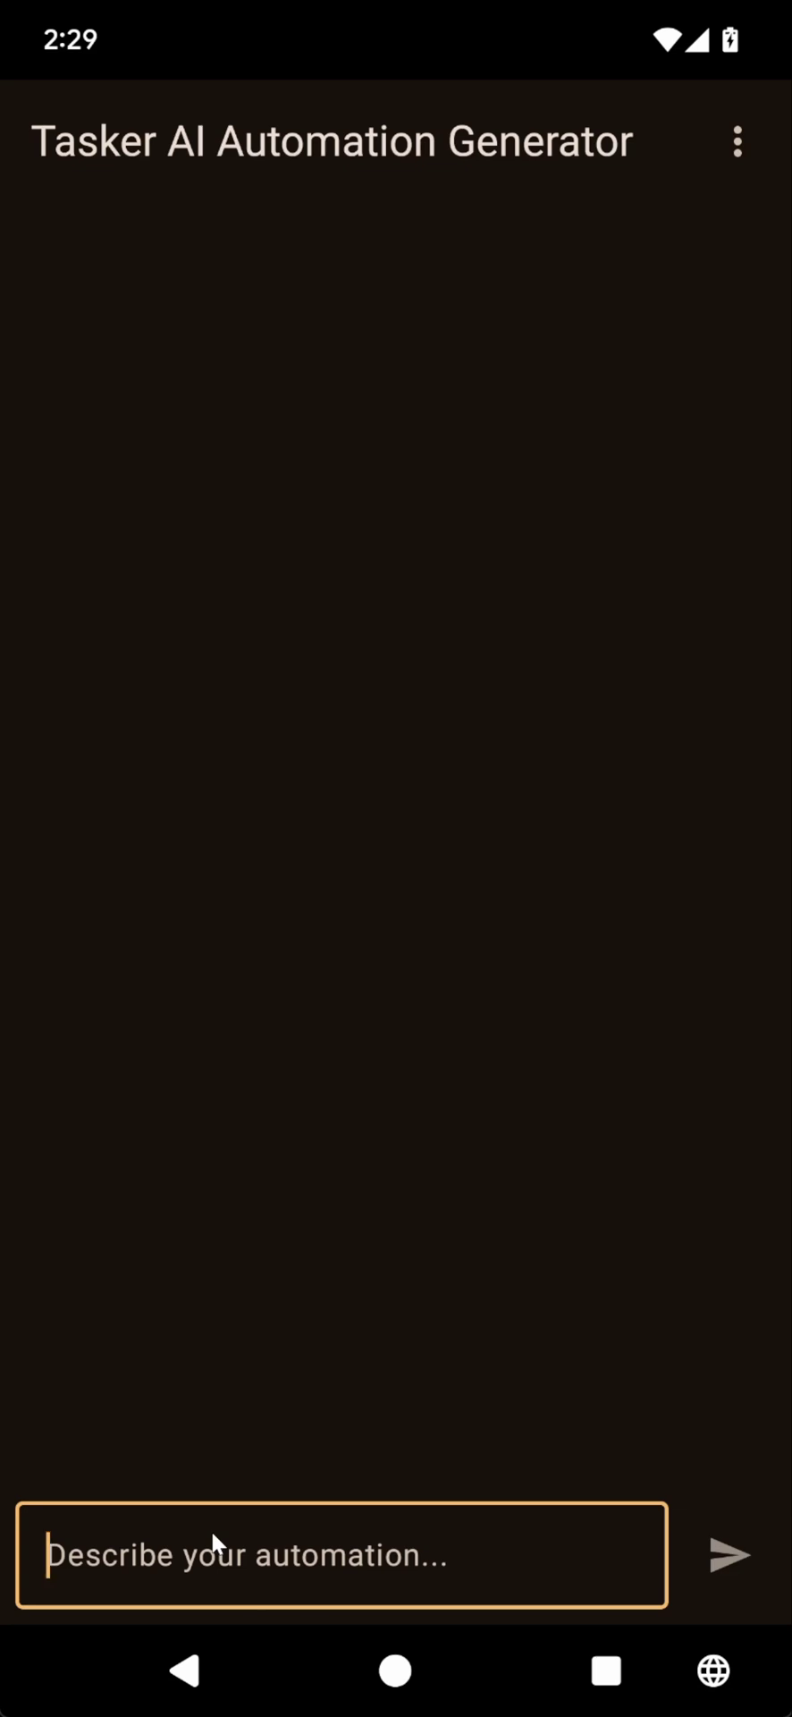
Step: Ask the AI to 'Create a widget that has a cool title and some funny text!'
type("Create a wid")
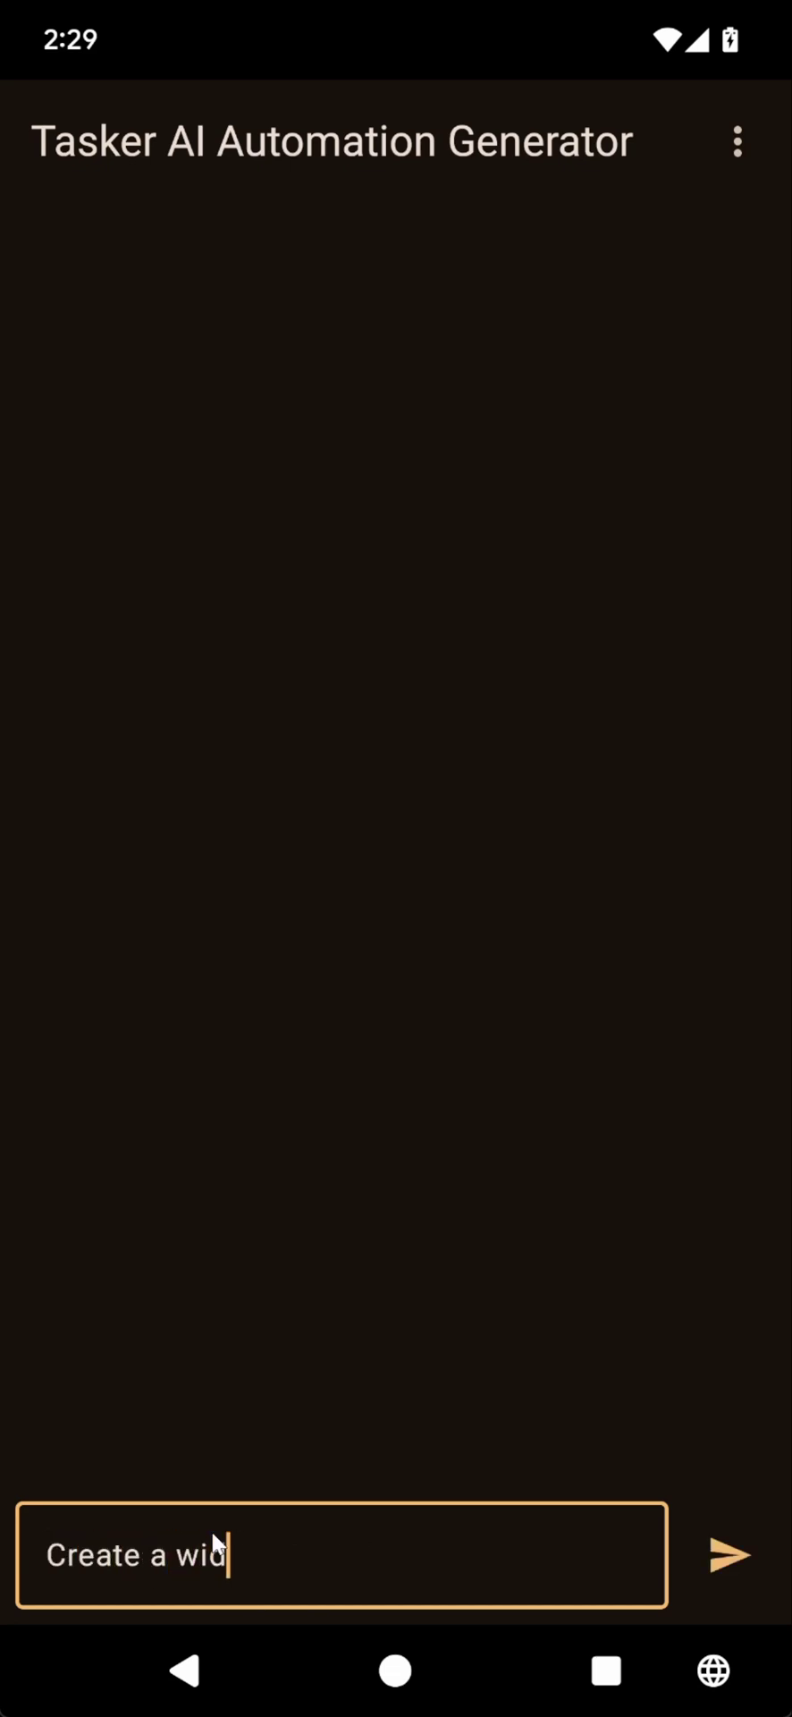
type("get that has ")
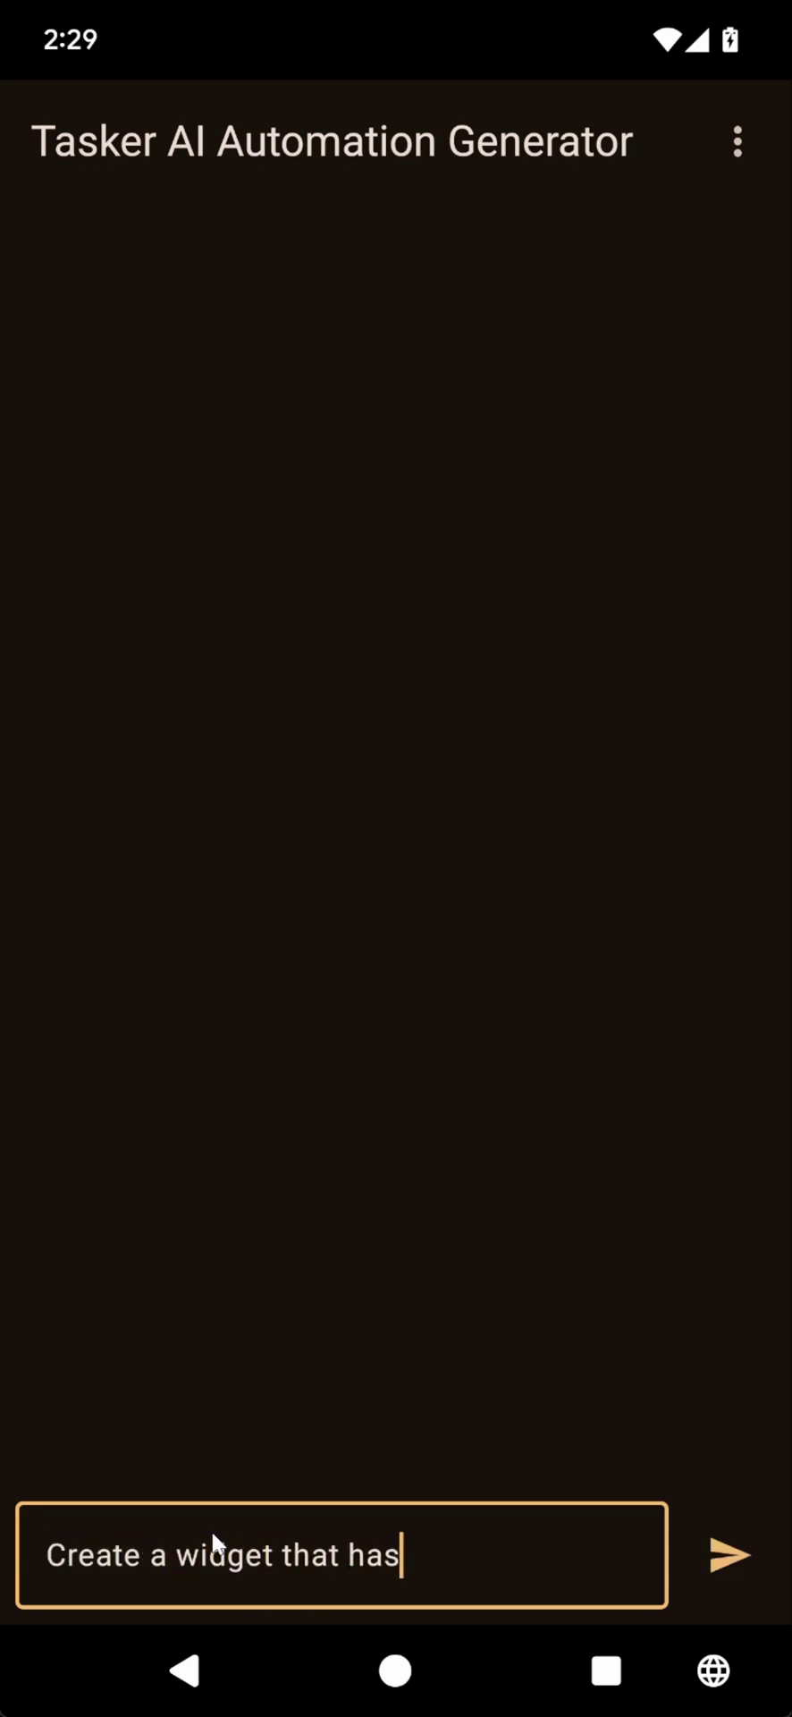
type("a cool titl")
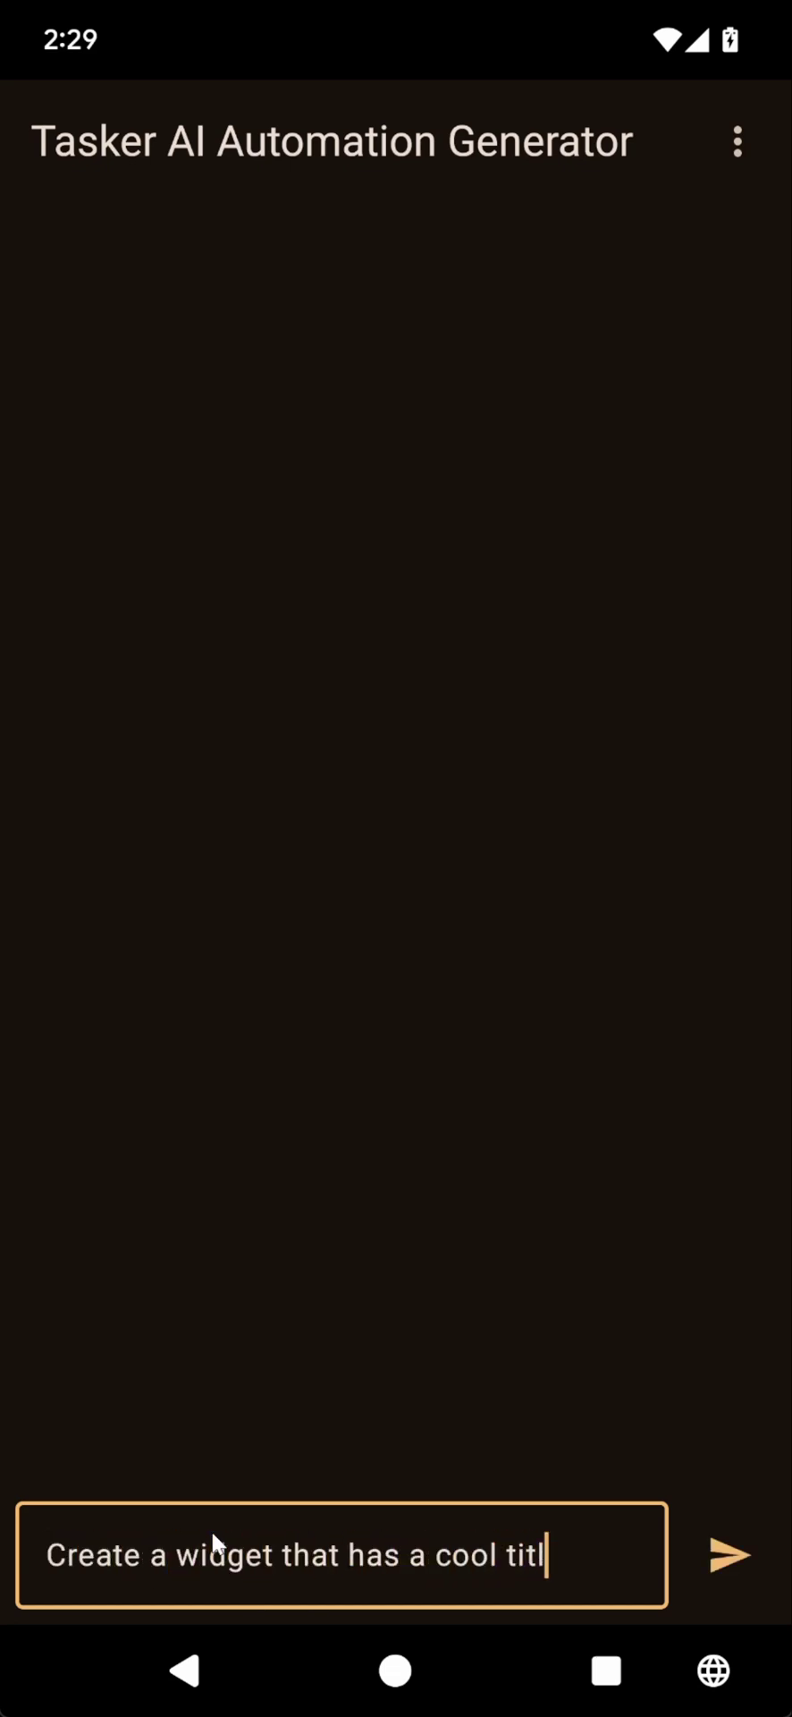
type("e and some ")
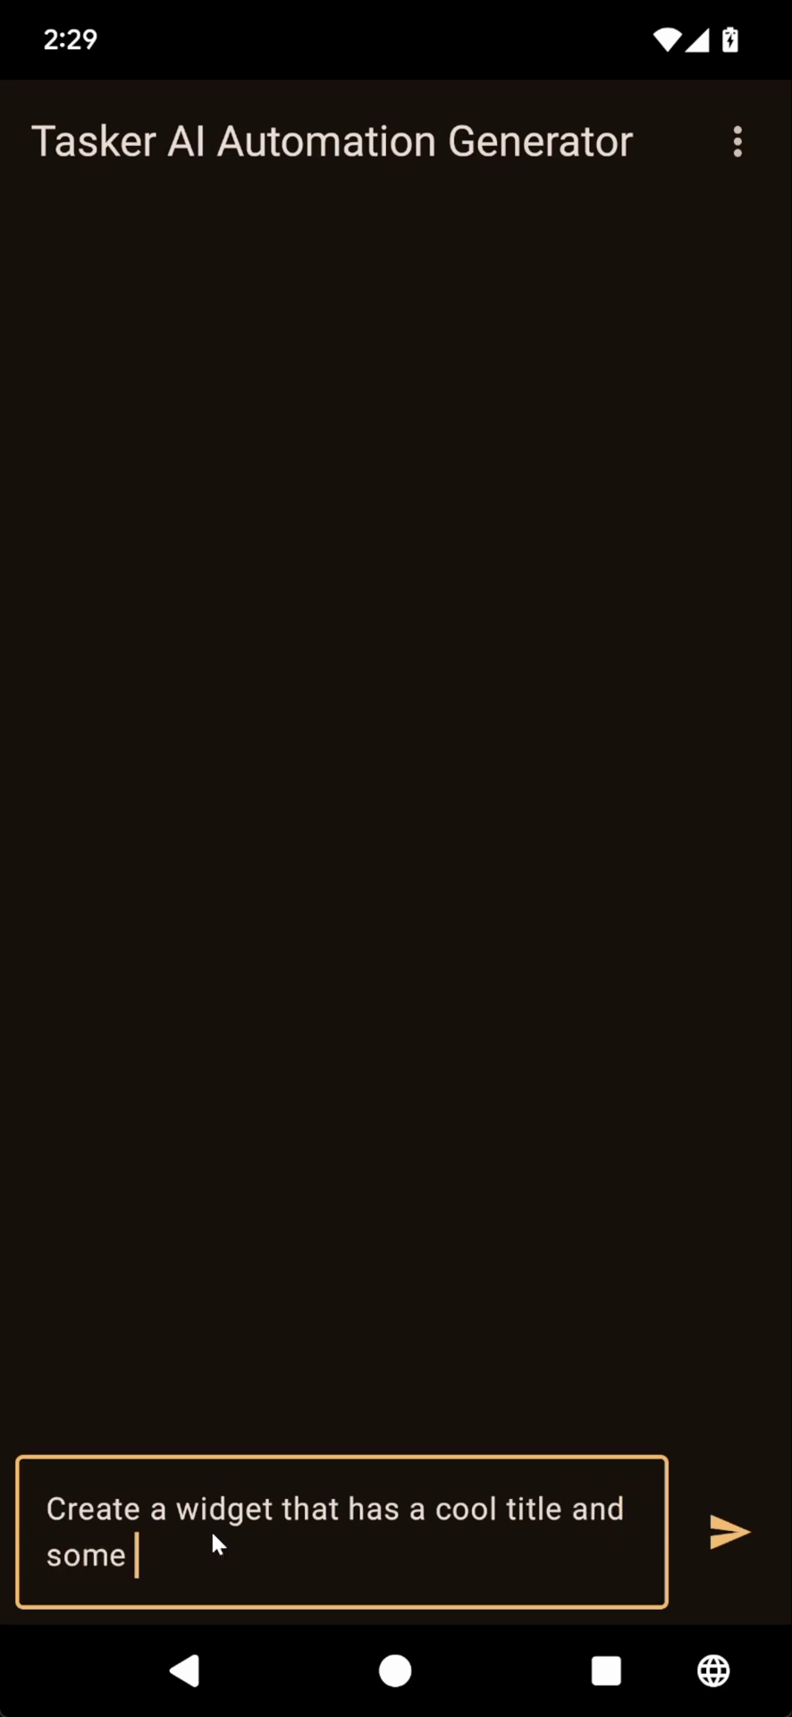
type("funny text!")
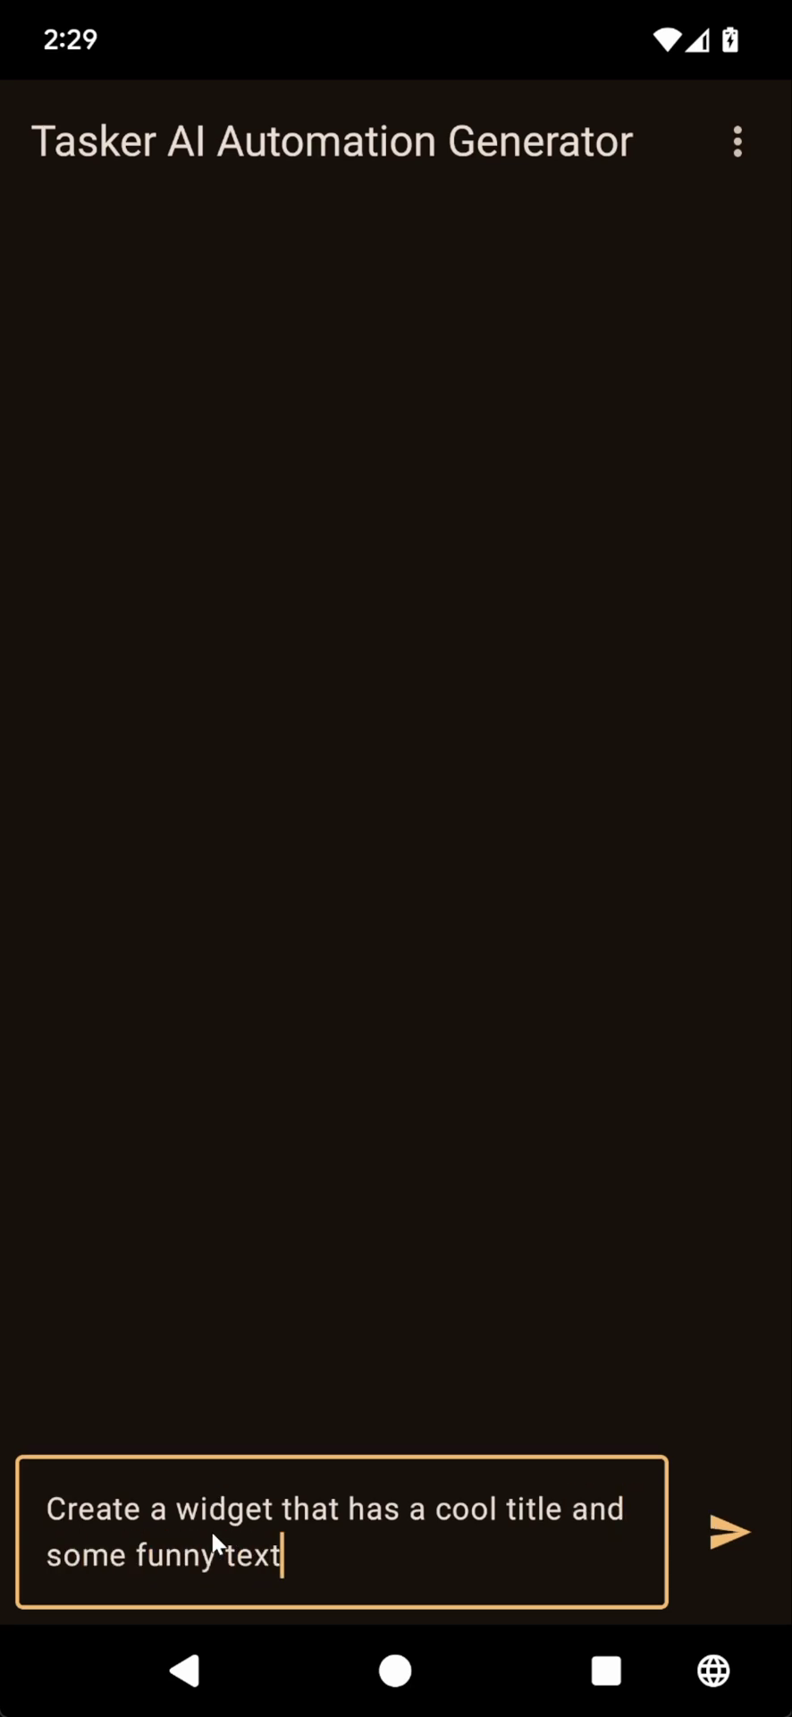
left_click(742, 1542)
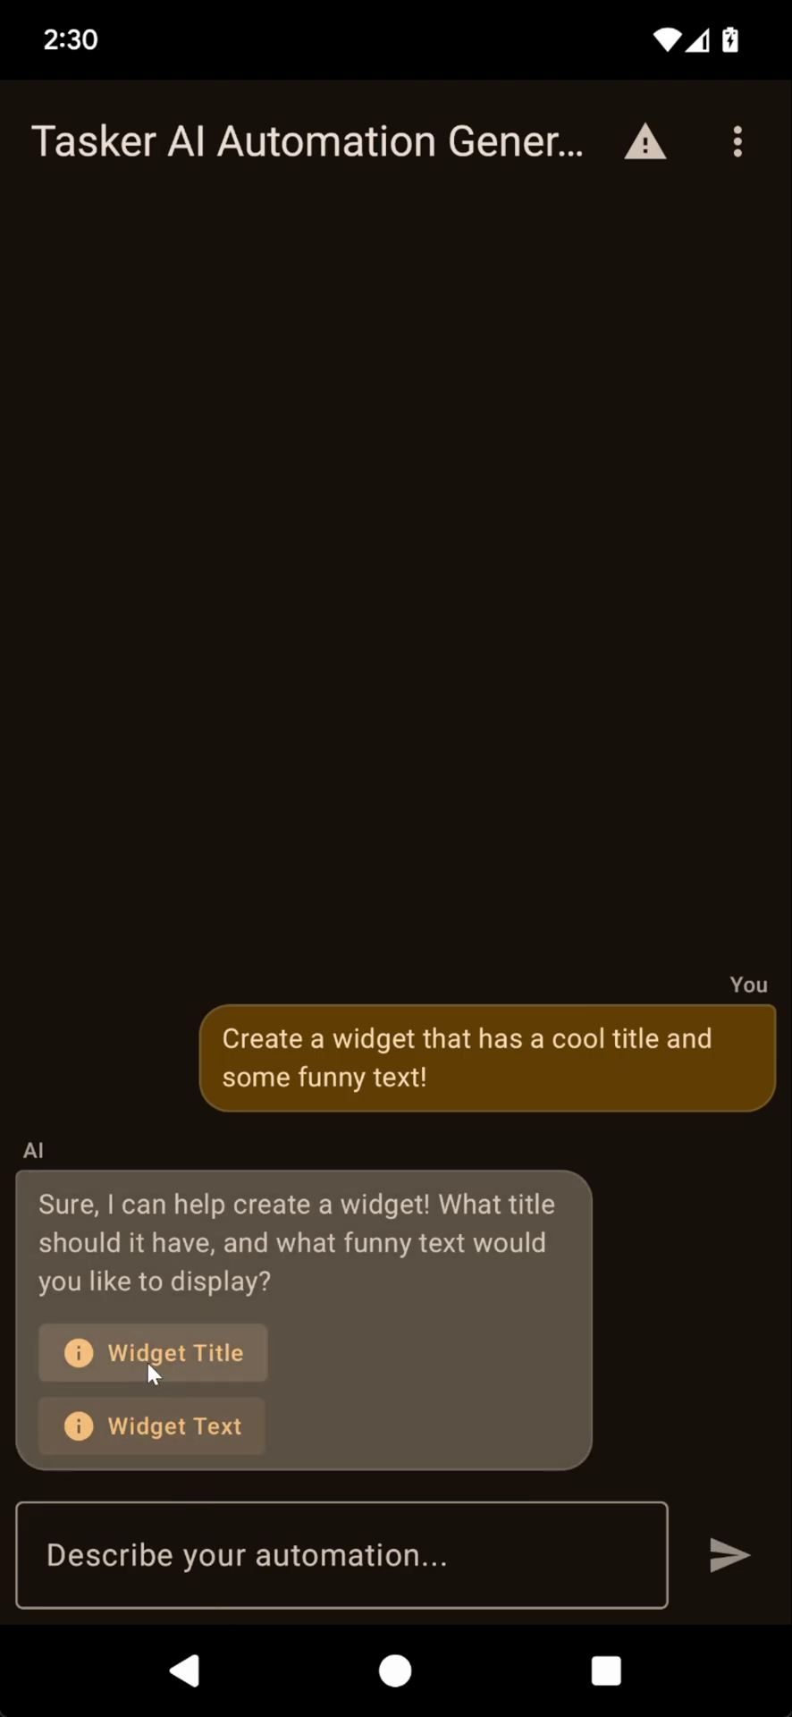
Step: Answer with 'some cool title you come up with' for the title and 'some cool joke you create' for the text
left_click(147, 1352)
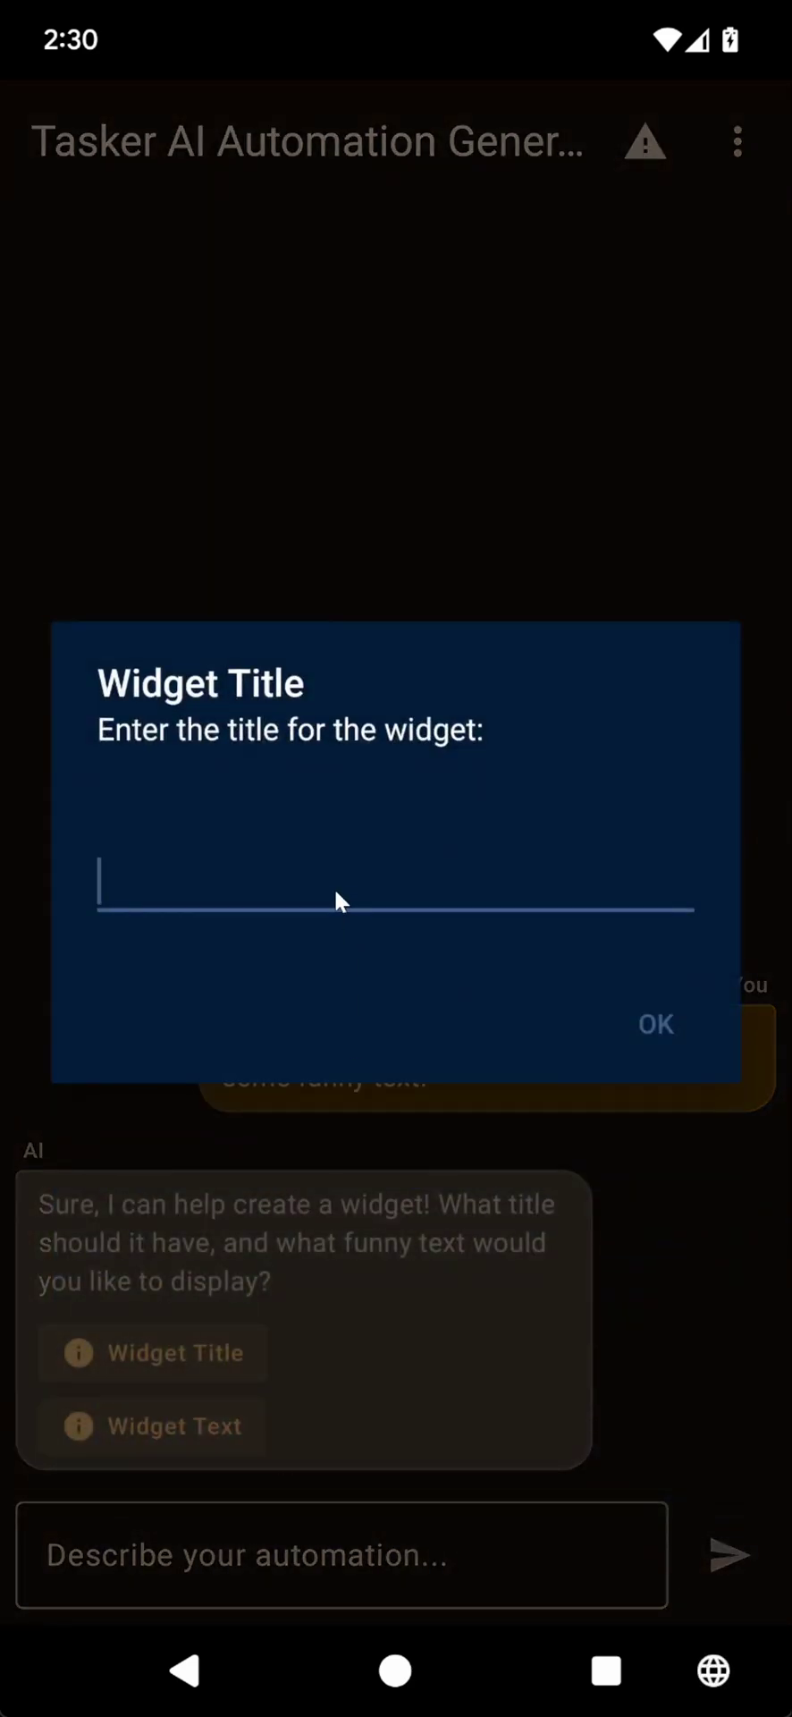
type("some coo")
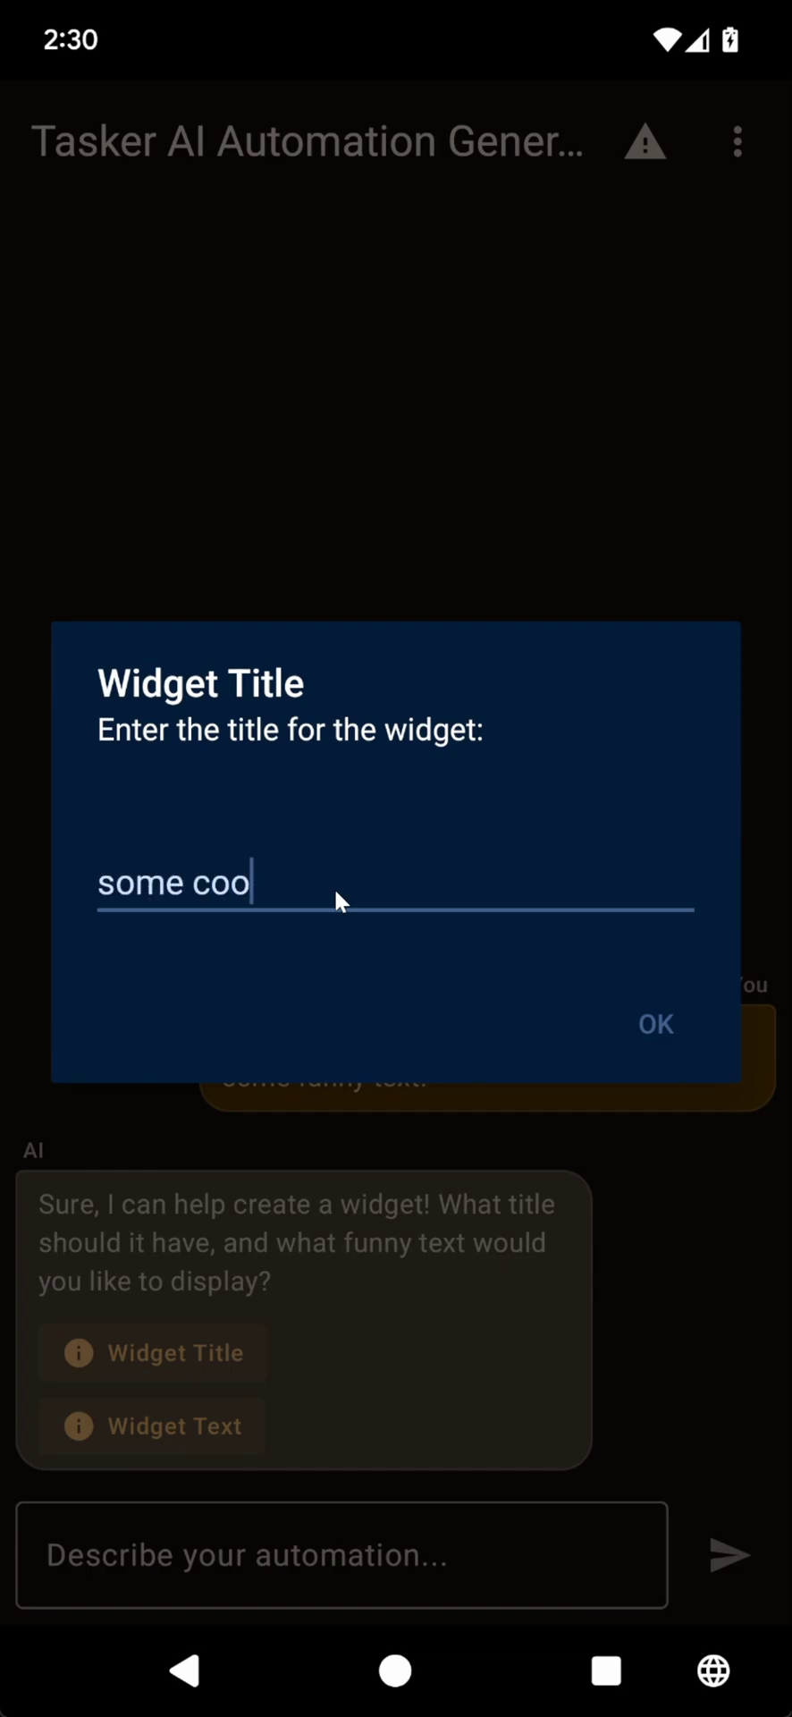
type("l title you c")
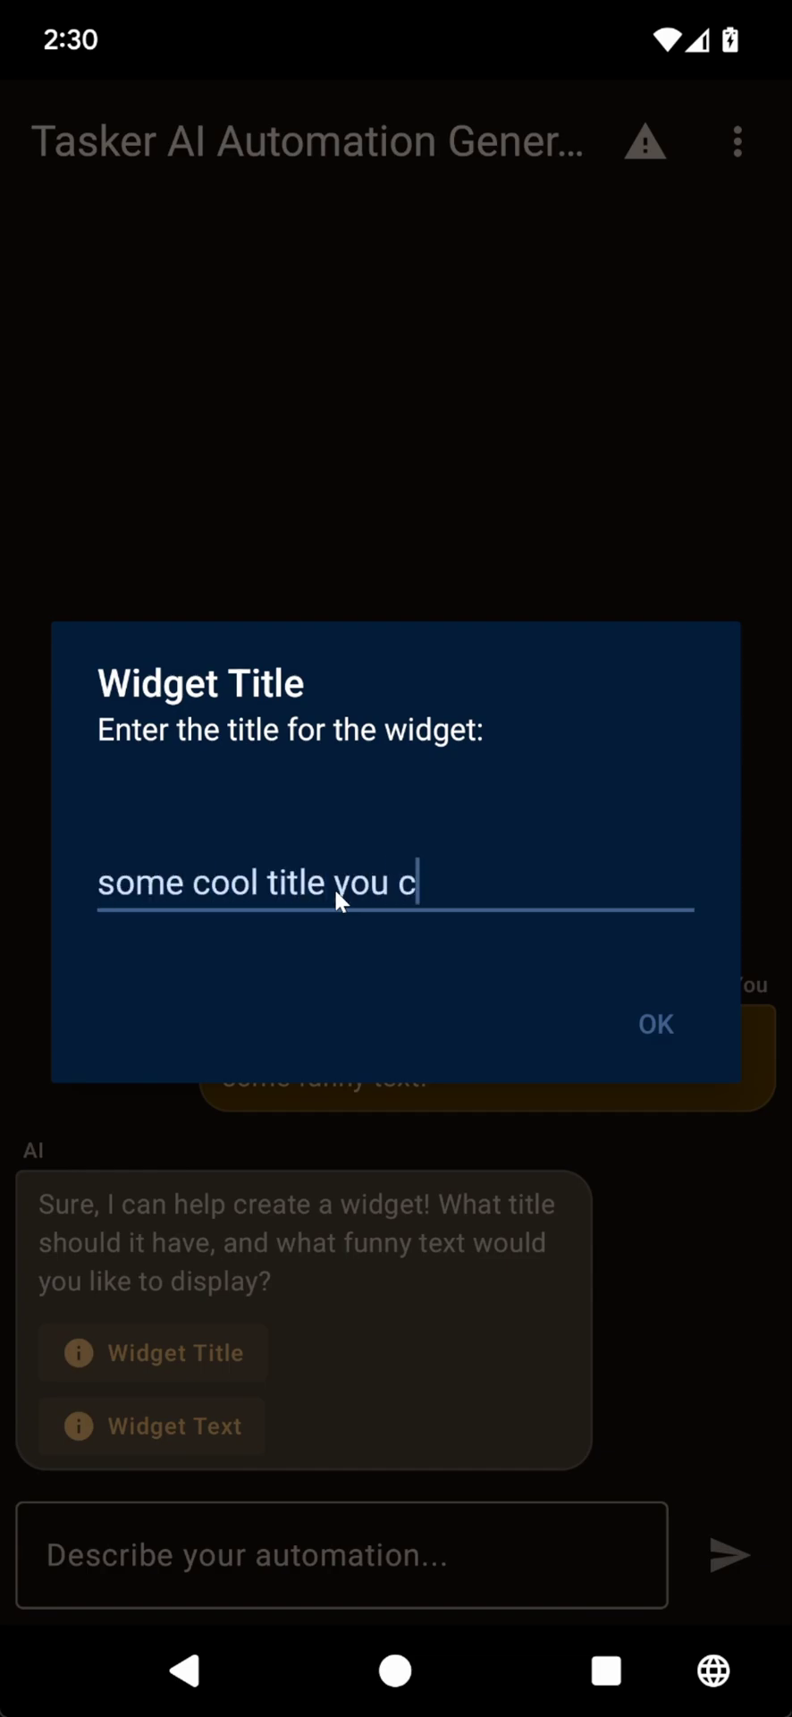
type("ome up with")
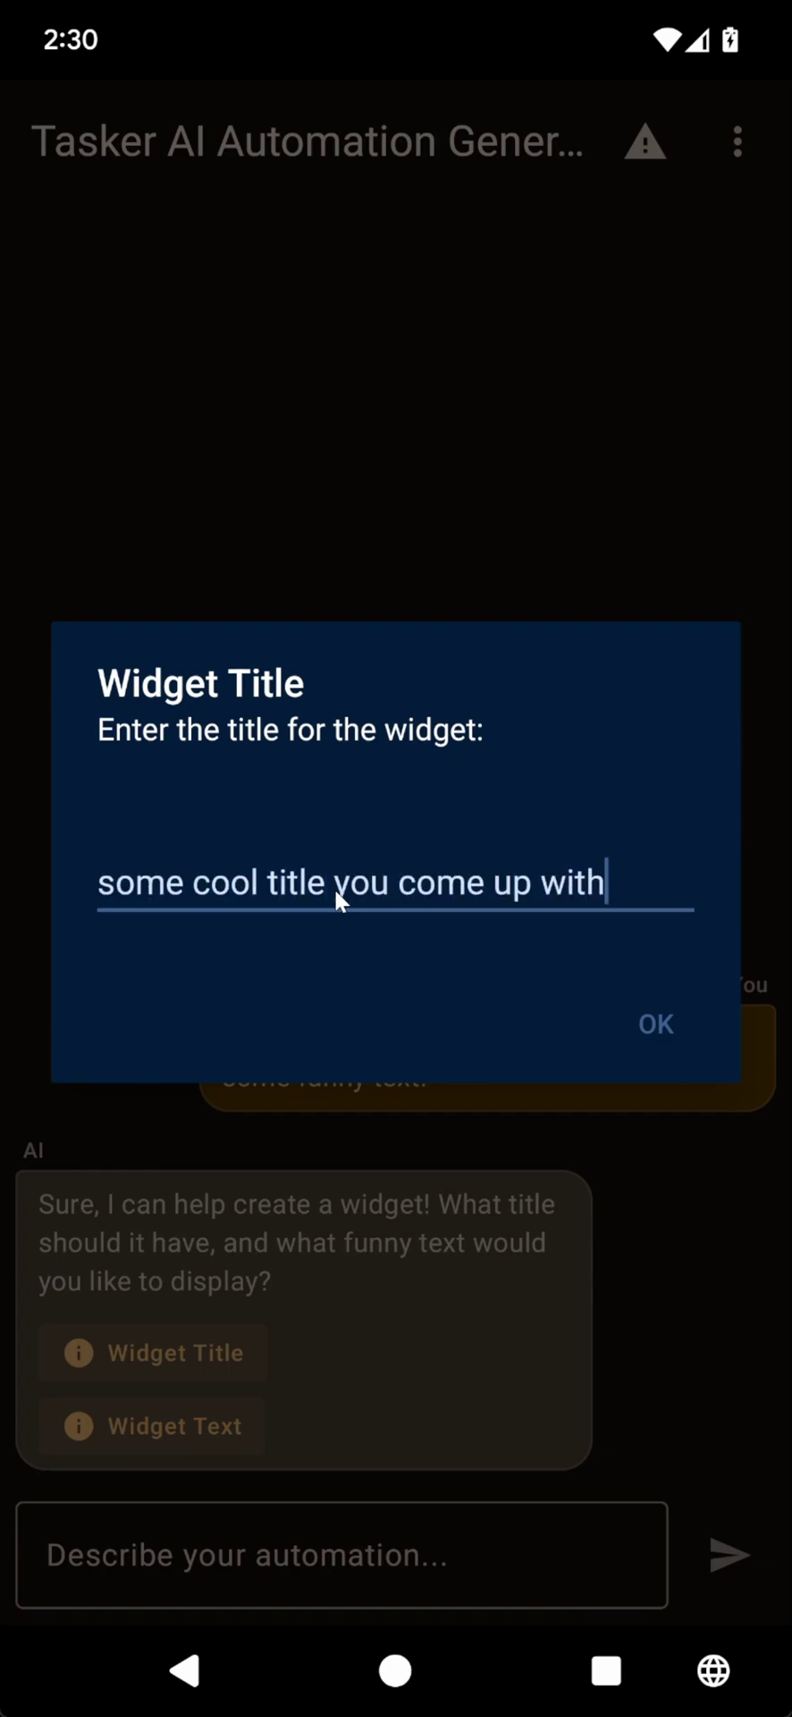
left_click(621, 1029)
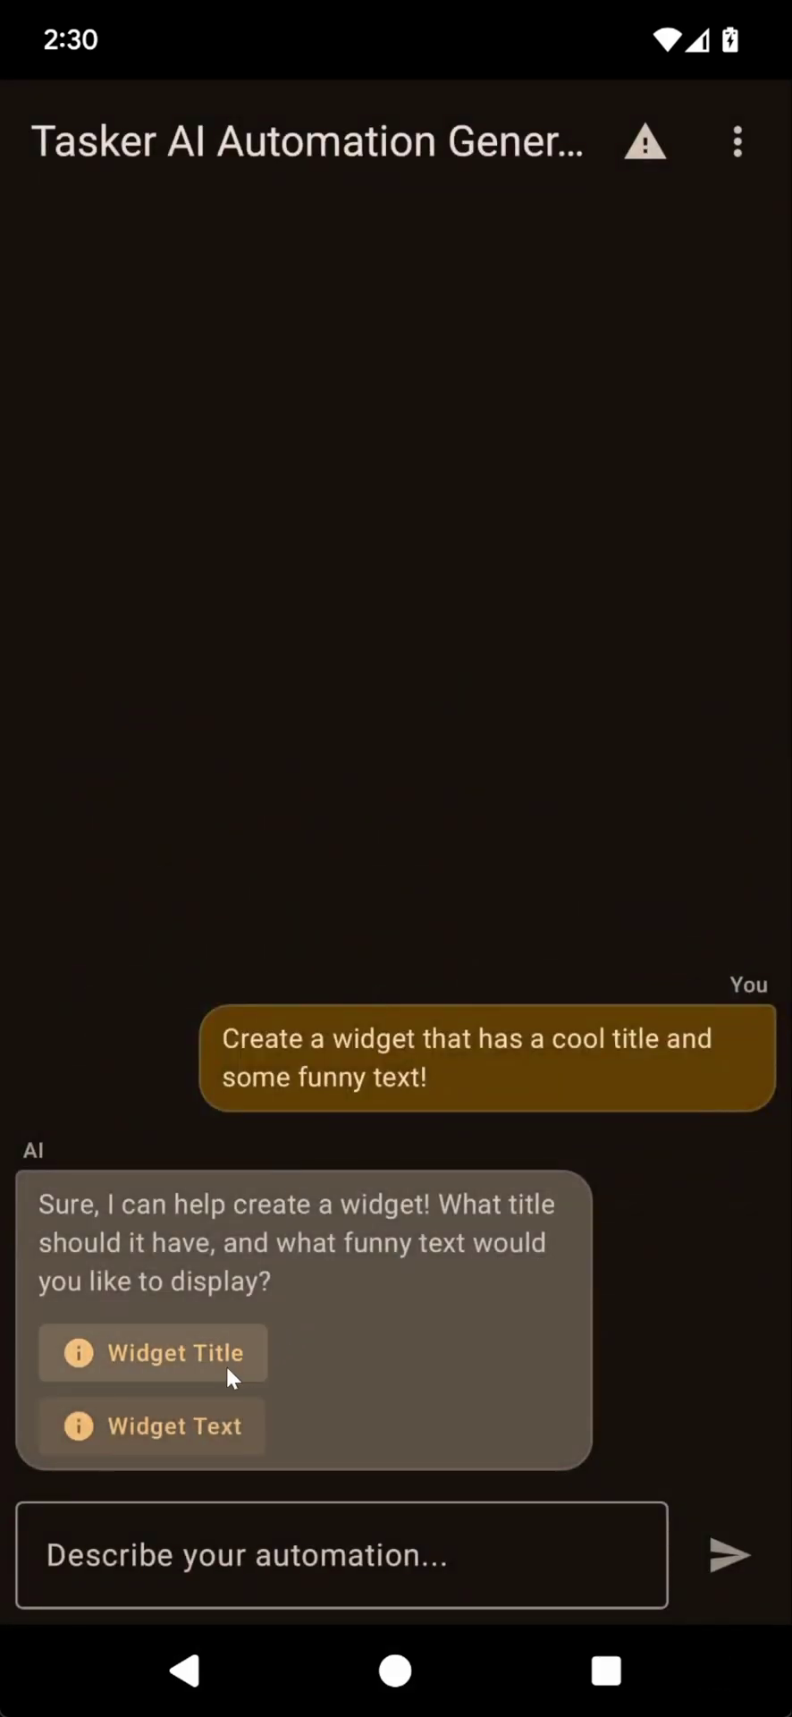
left_click(237, 1420)
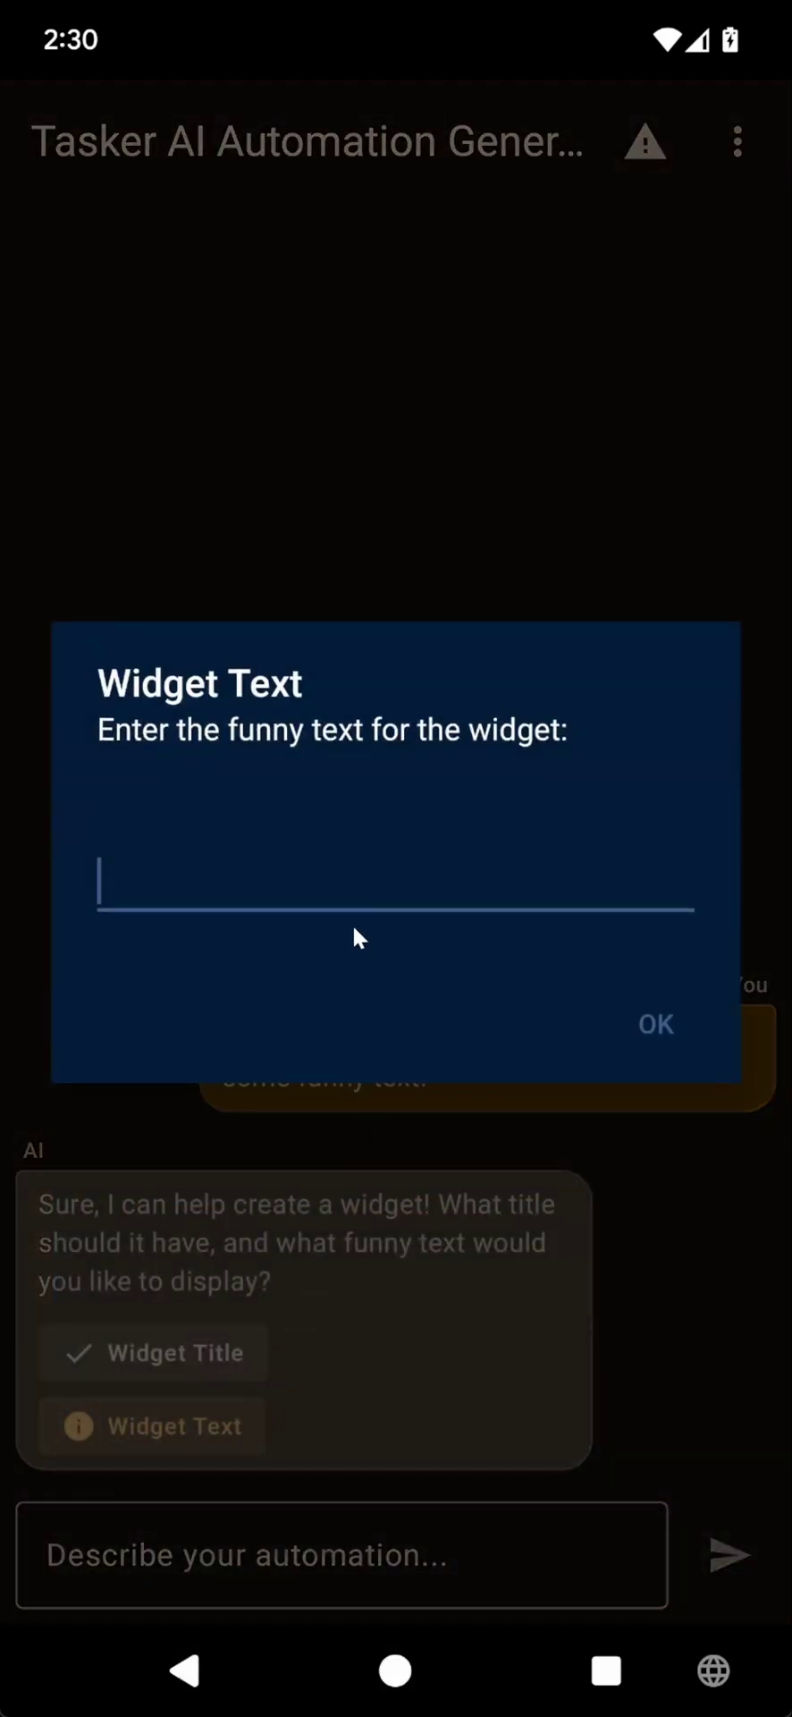
type("some cool ")
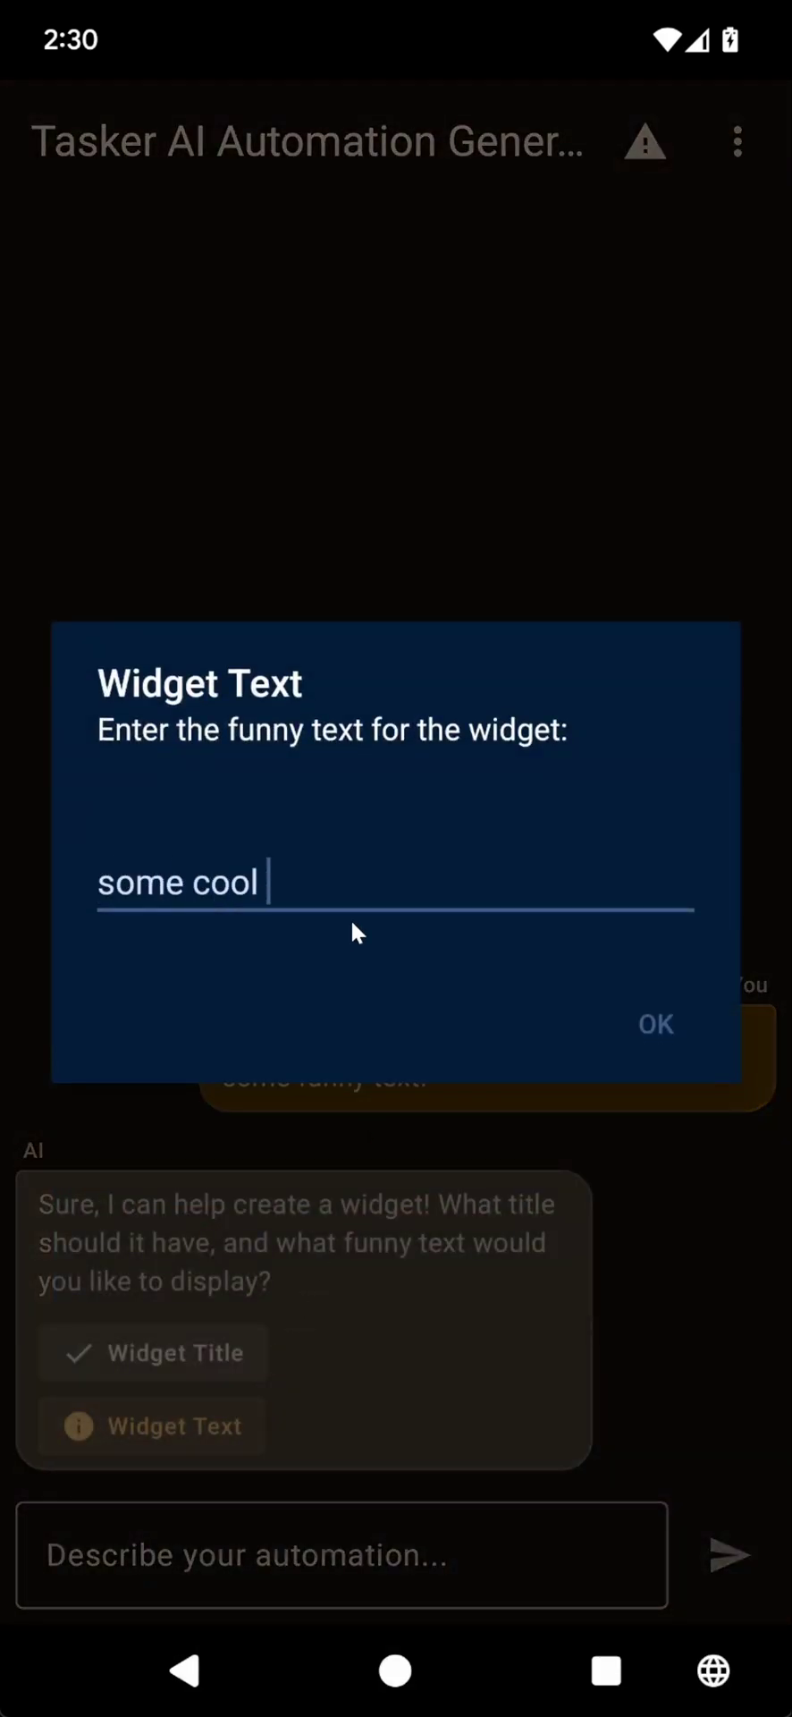
type("joke you ")
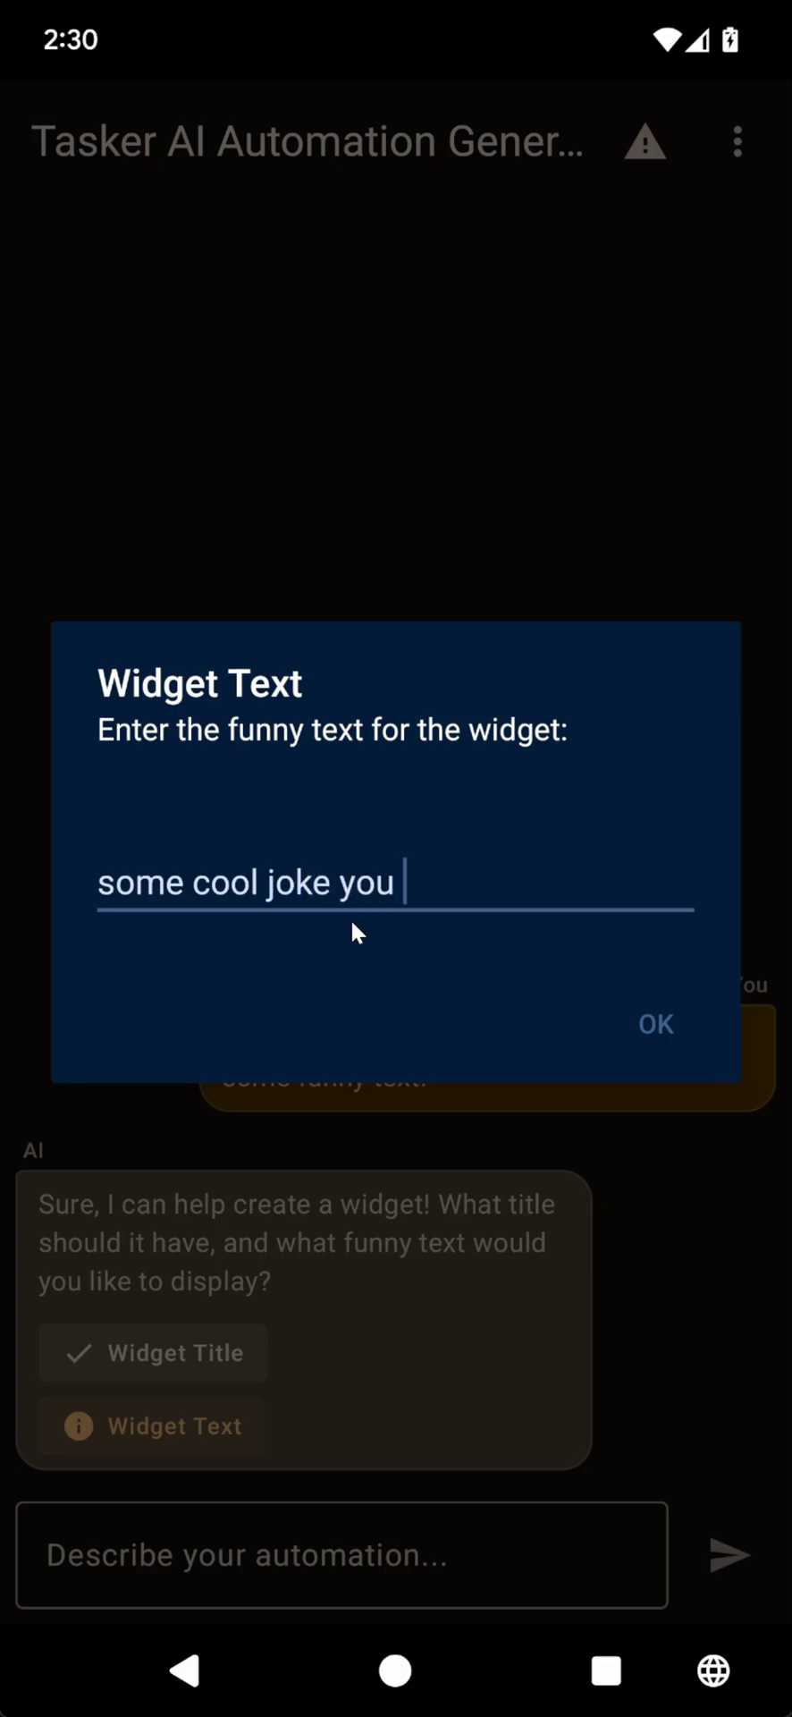
type("create")
left_click(628, 1028)
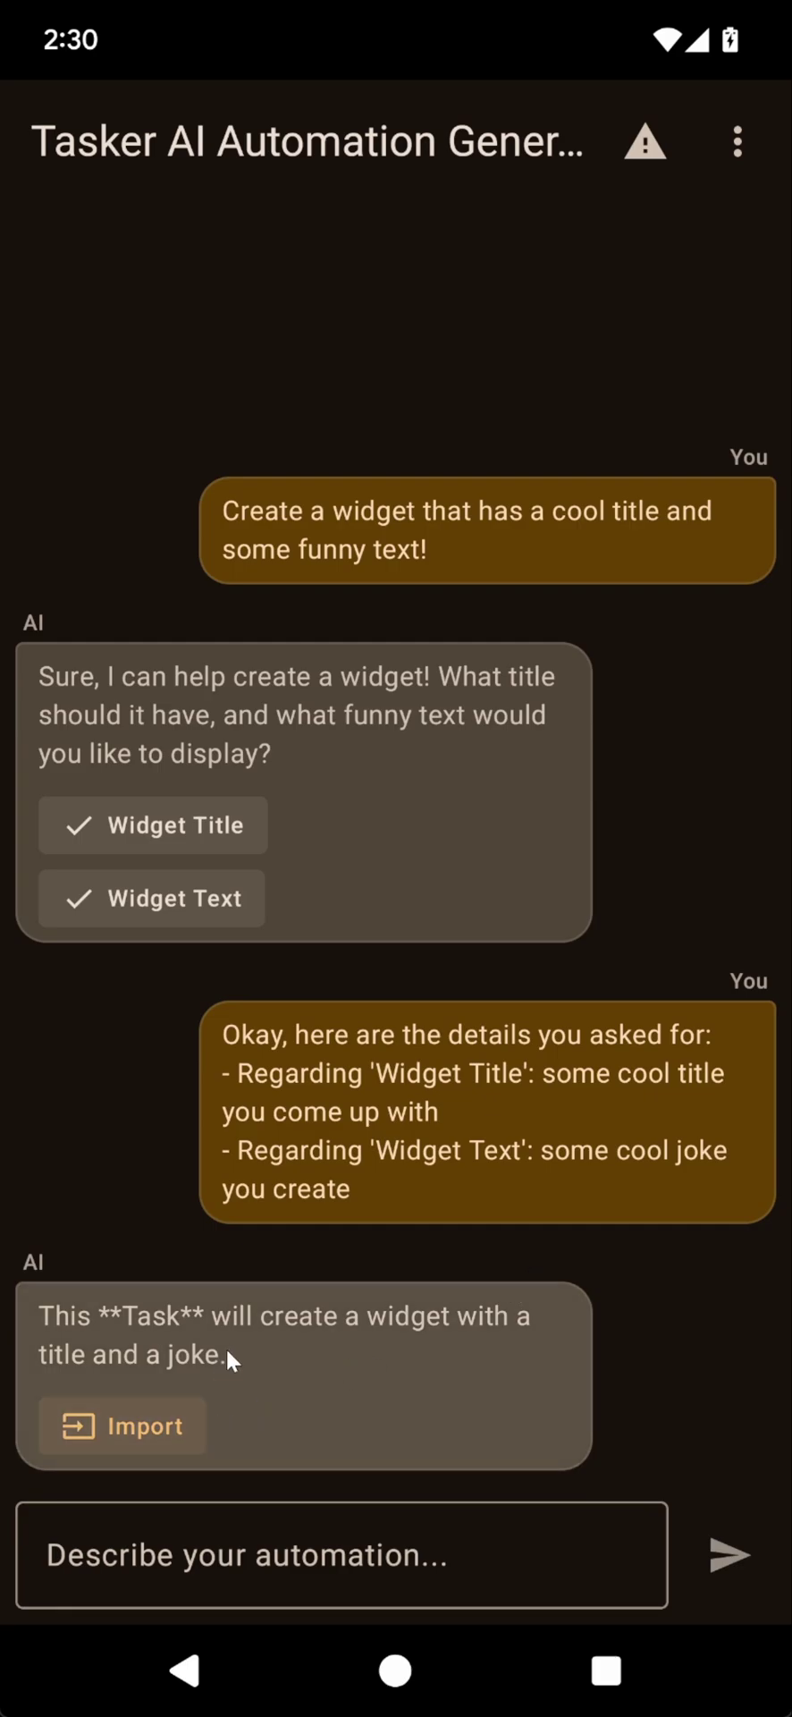
Step: Import the Cool Joke Widget Task into the Generated project and run it immediately
left_click(139, 1416)
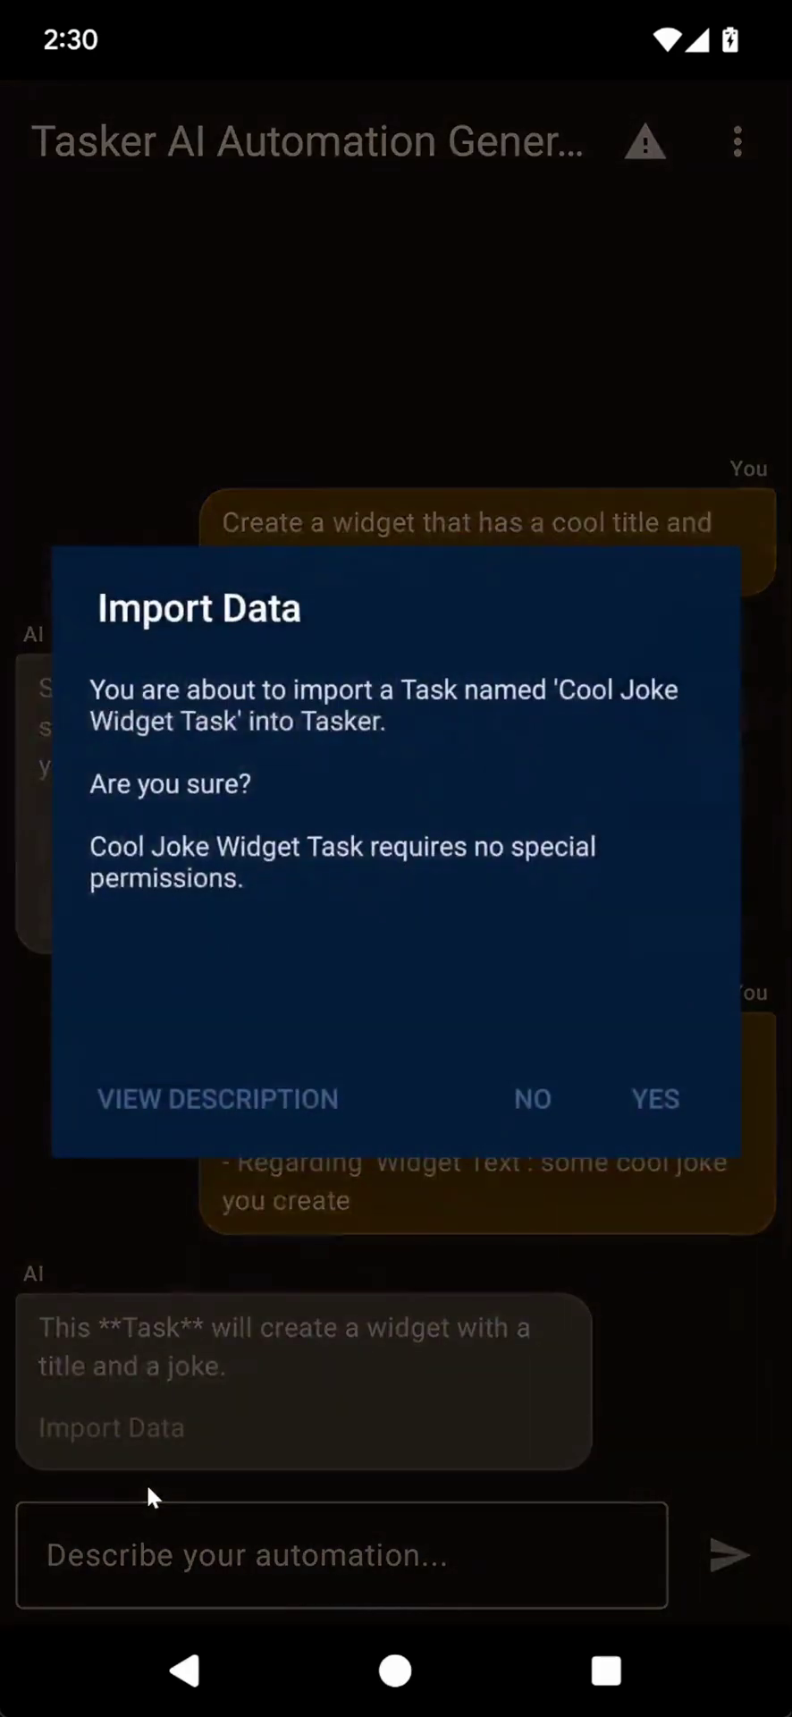
left_click(669, 1106)
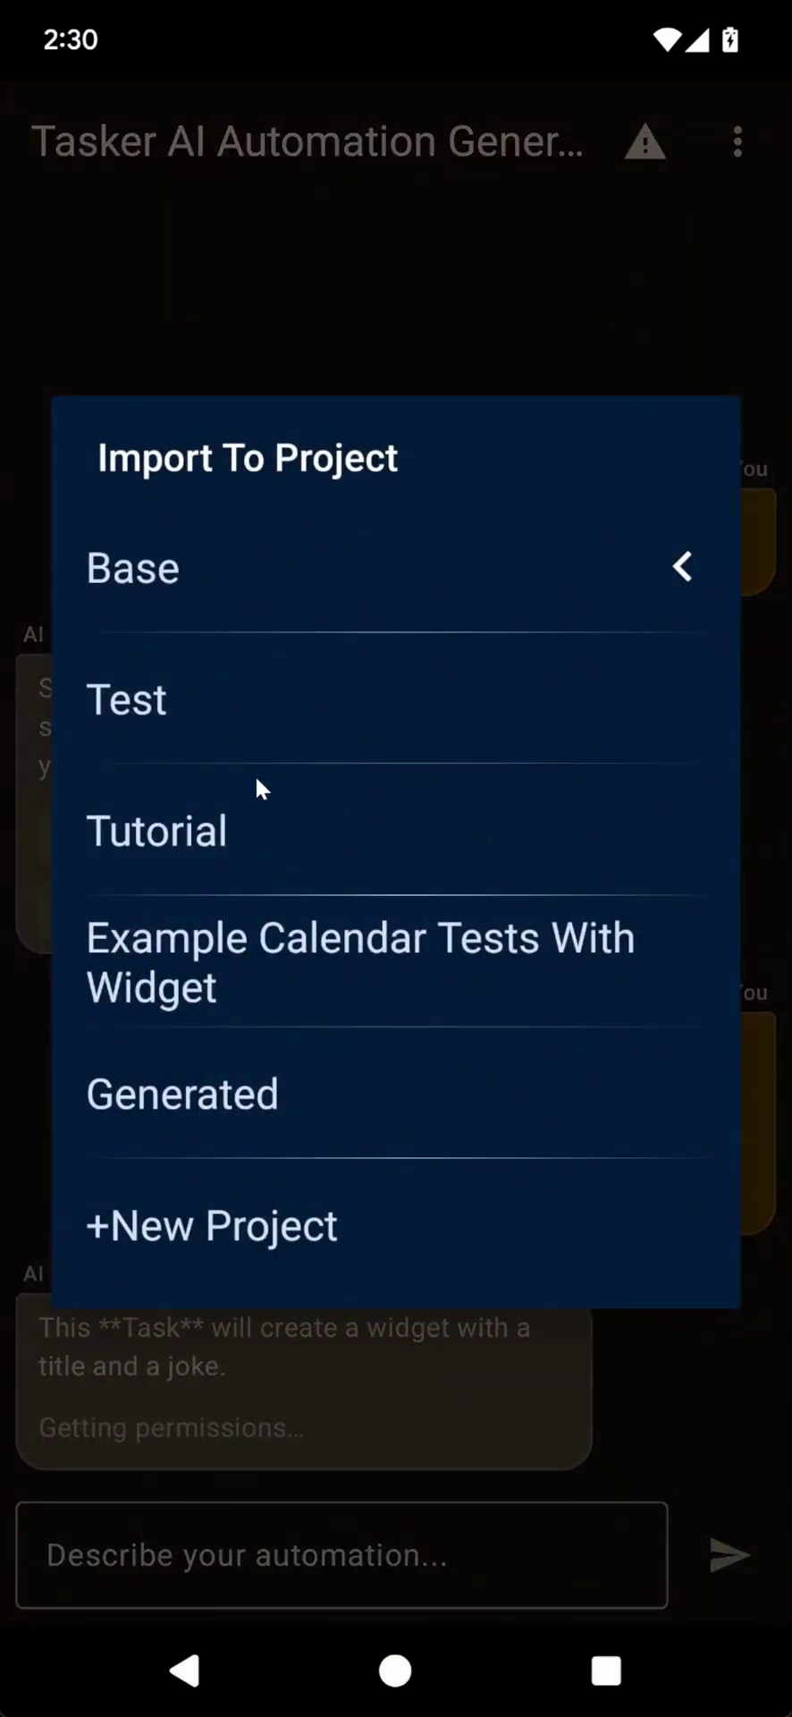
left_click(254, 1103)
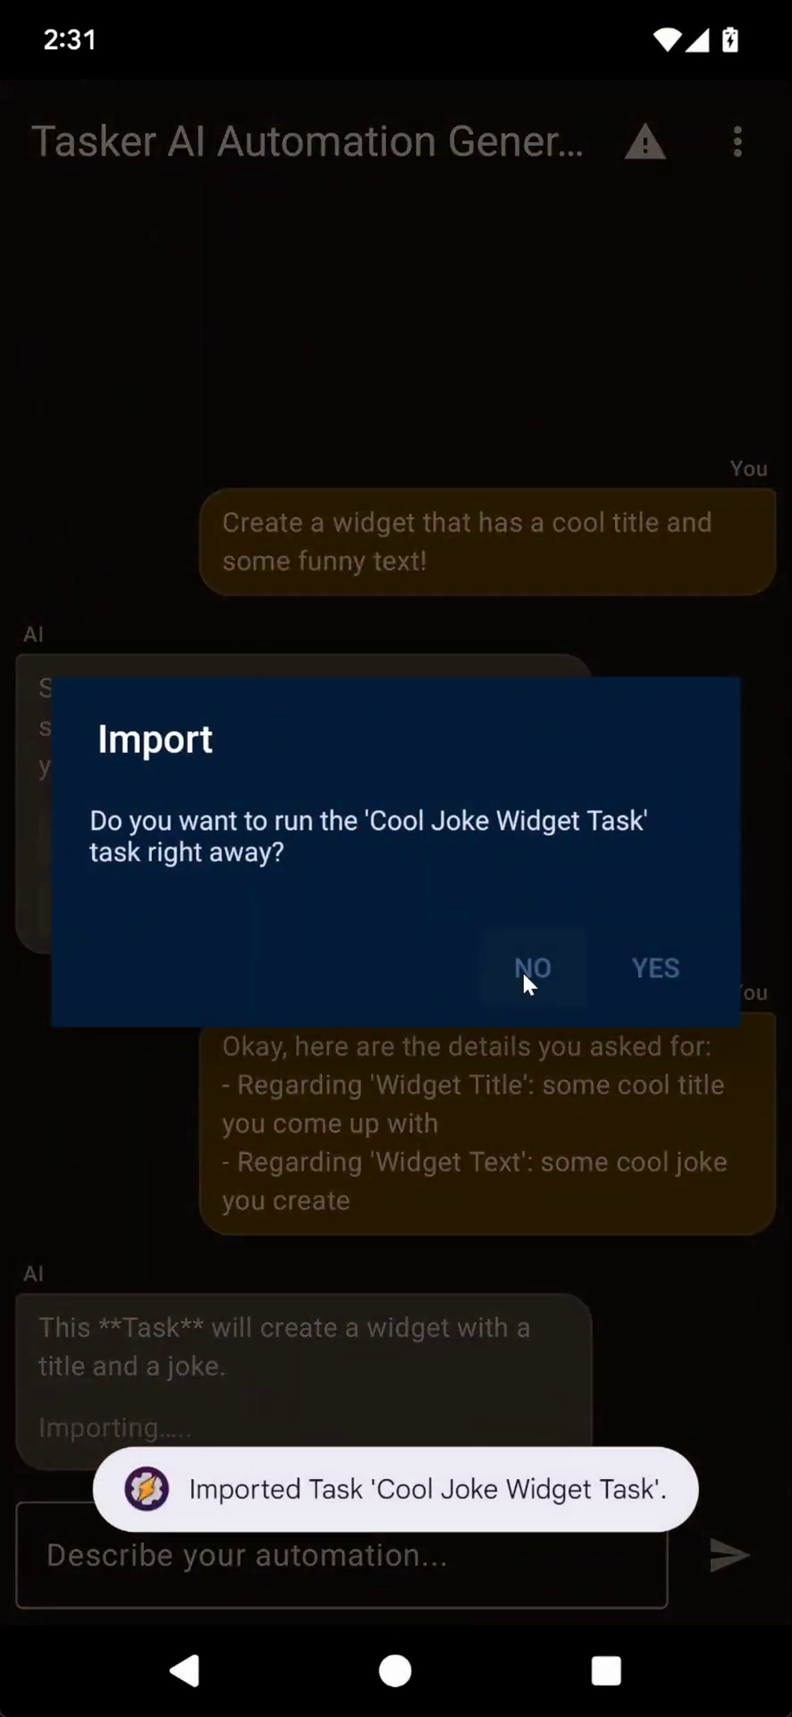
left_click(641, 970)
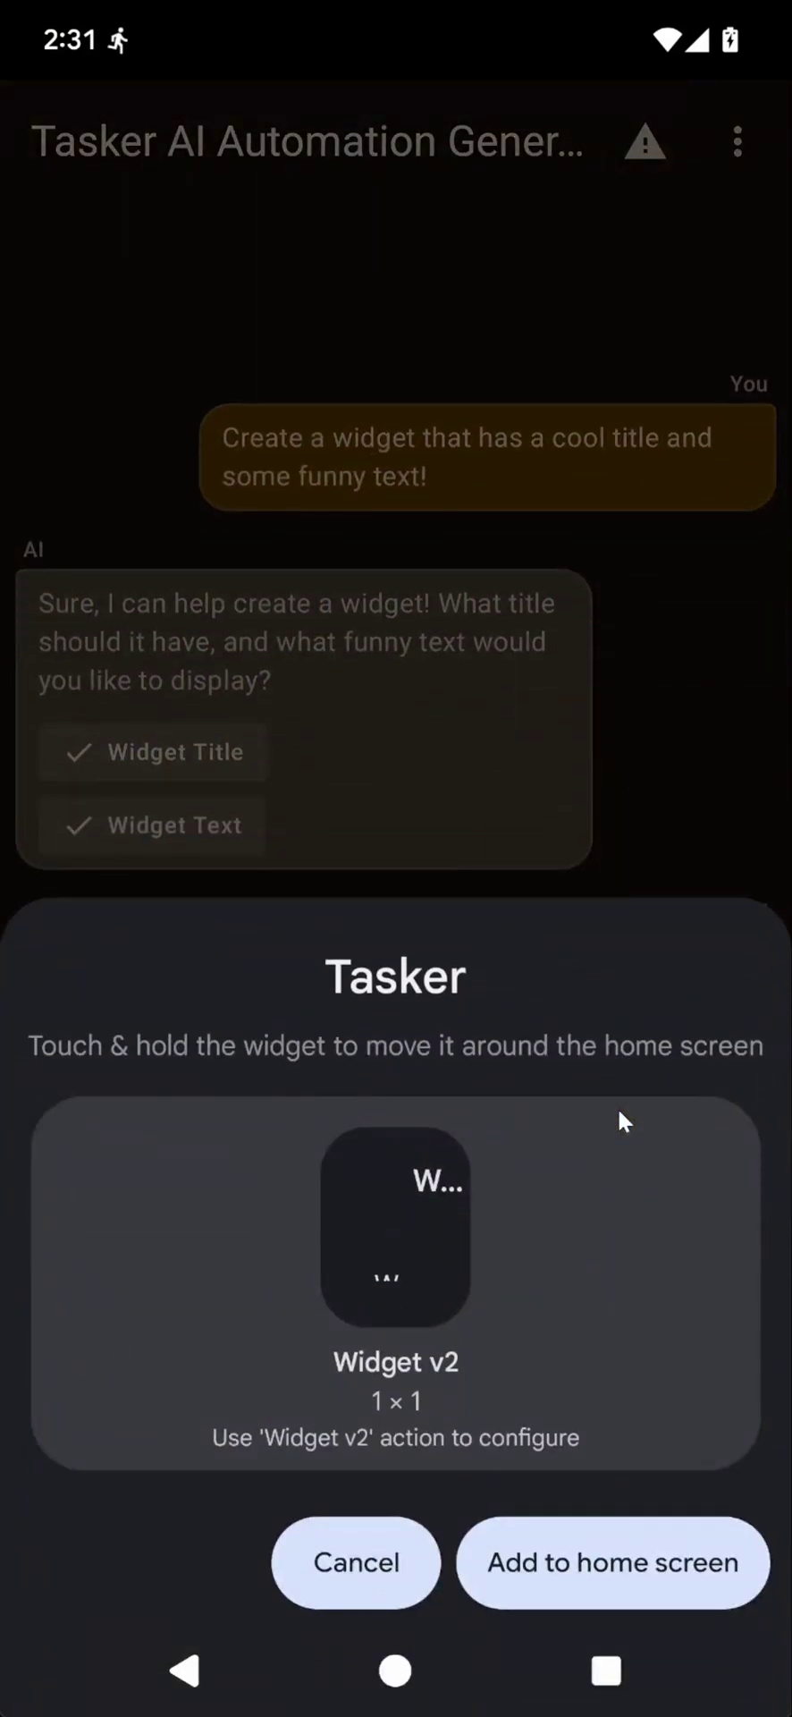
Step: Drop the Widget of Wonders widget onto the home screen and finish placing it
left_click_drag(395, 1228, 383, 667)
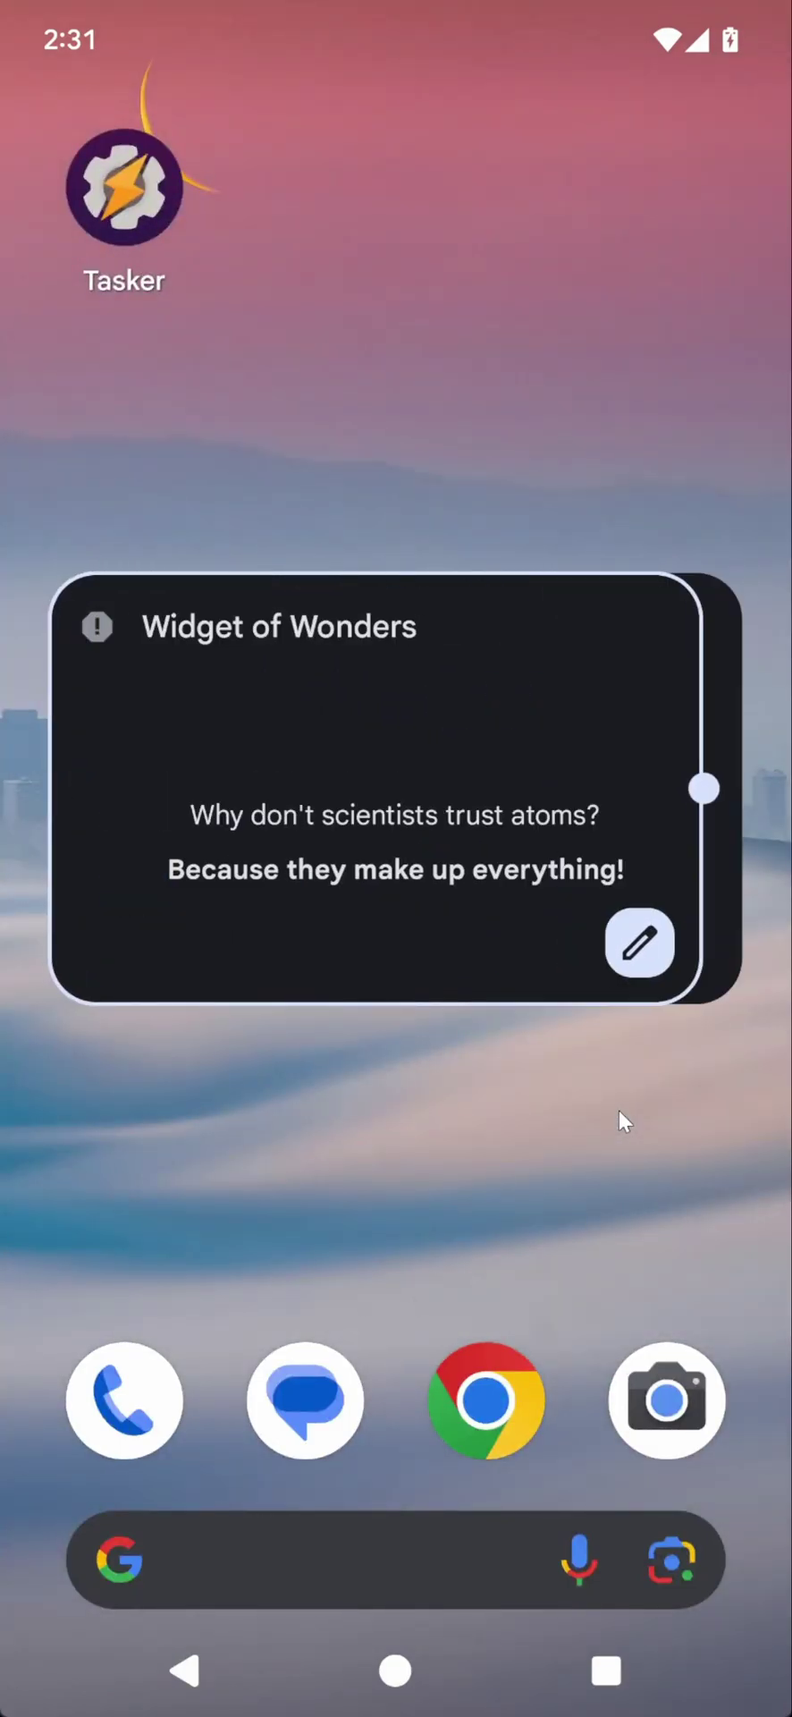
left_click(618, 1109)
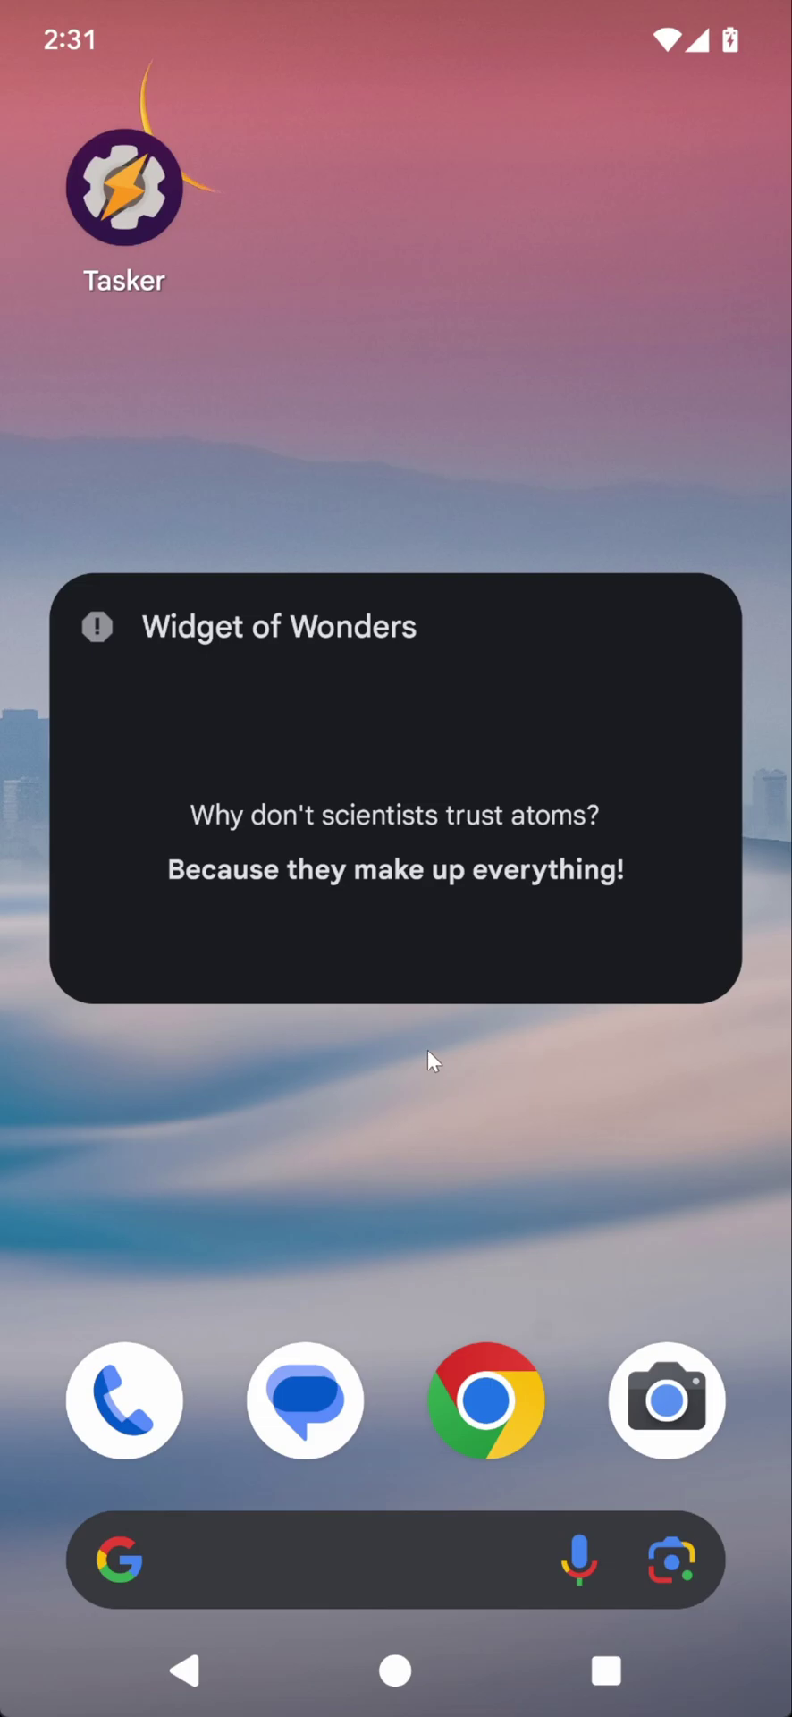
Step: Switch briefly back to Tasker, then return to the home screen to view the widget
left_click(574, 1656)
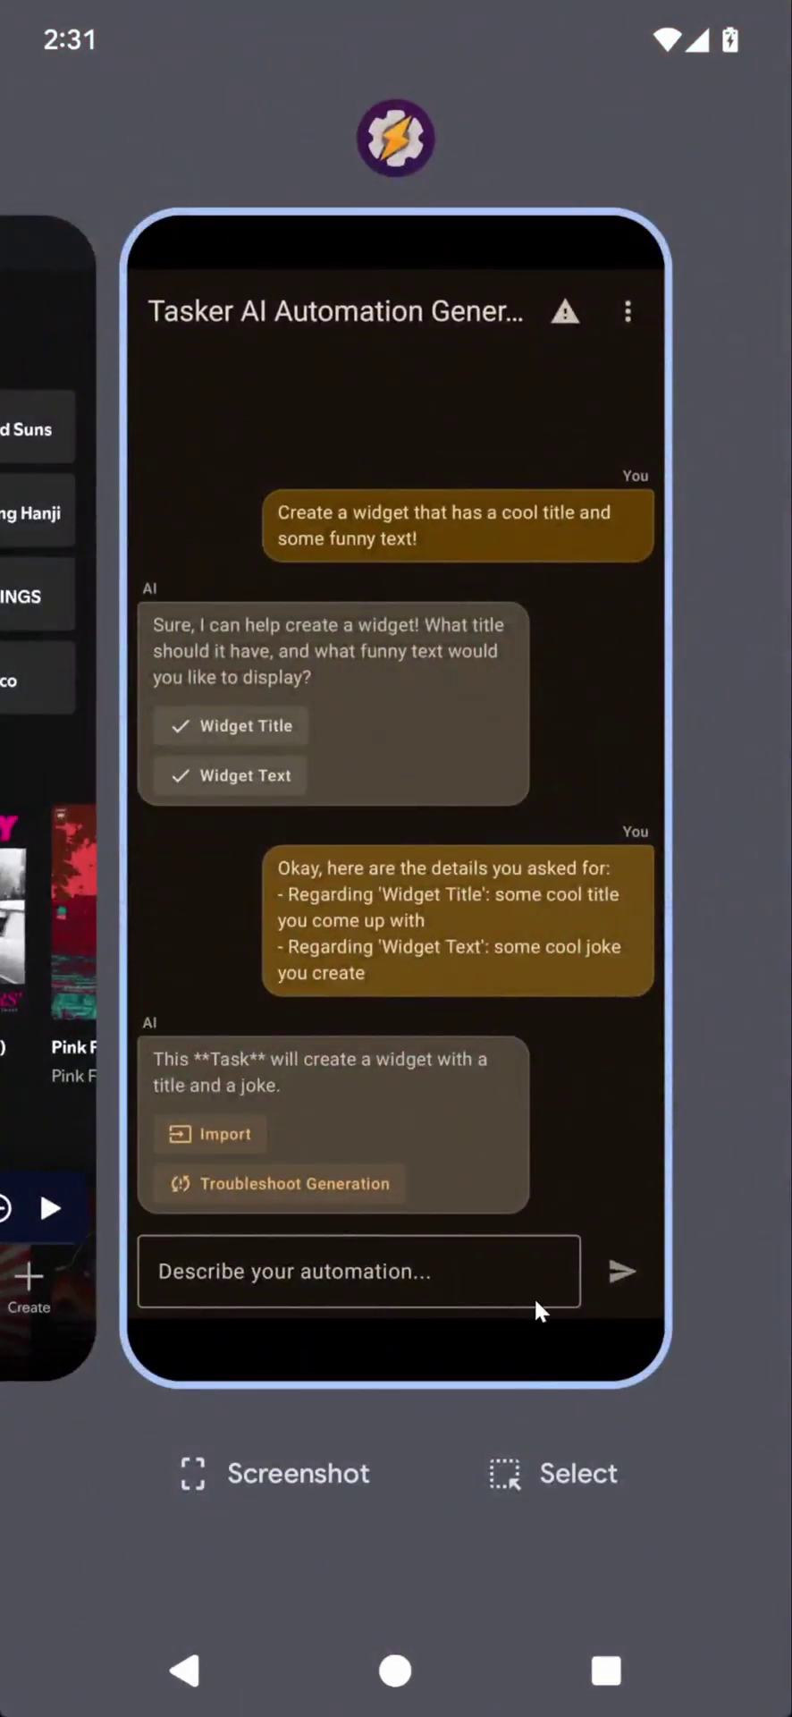
left_click(464, 1136)
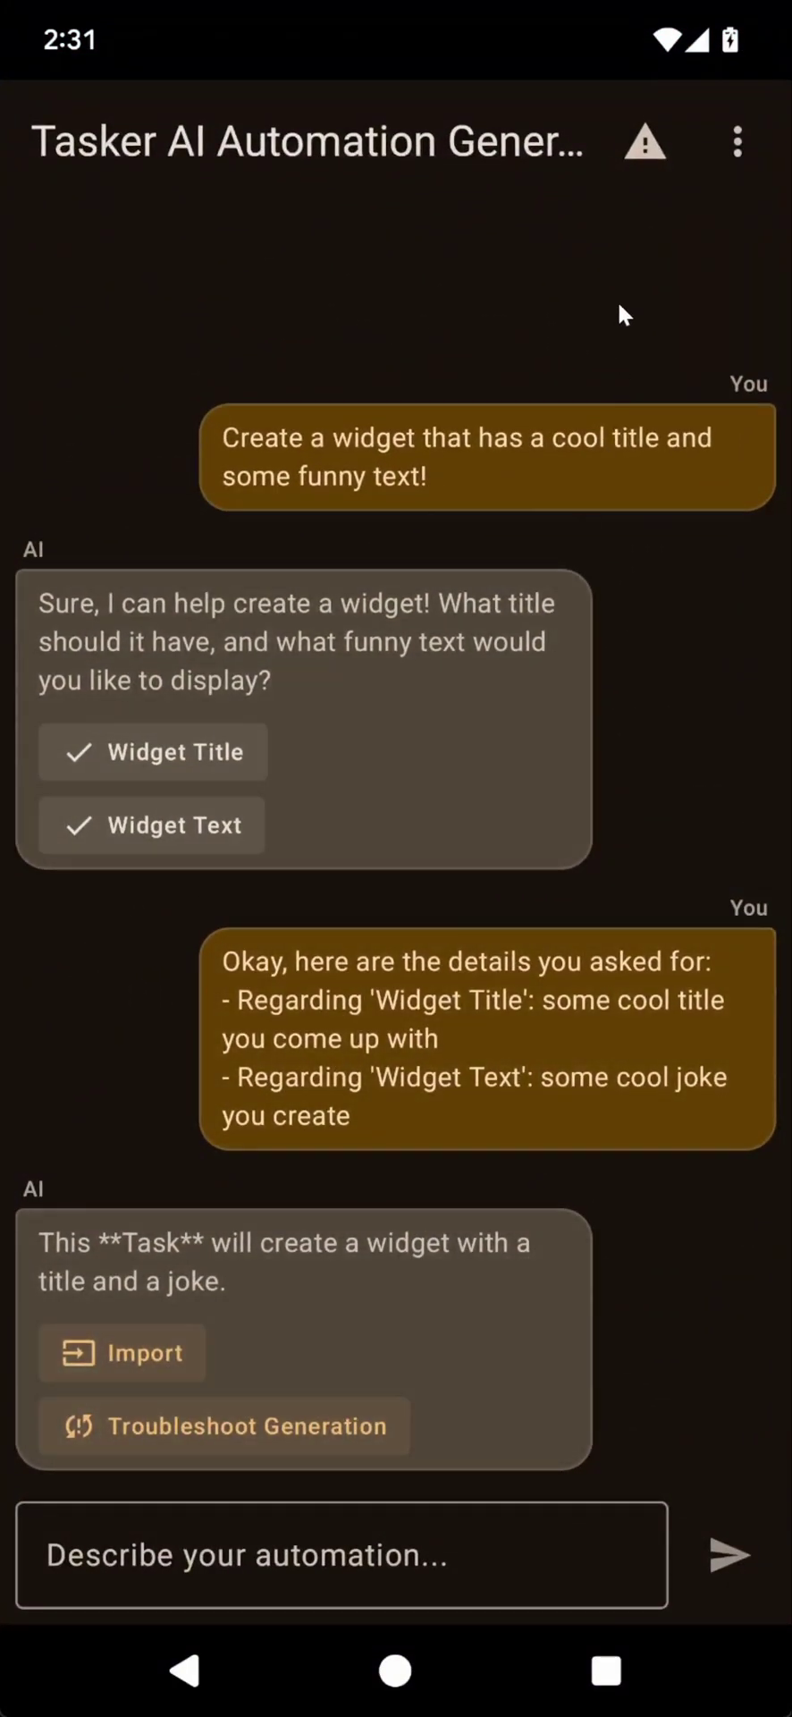
left_click(395, 1670)
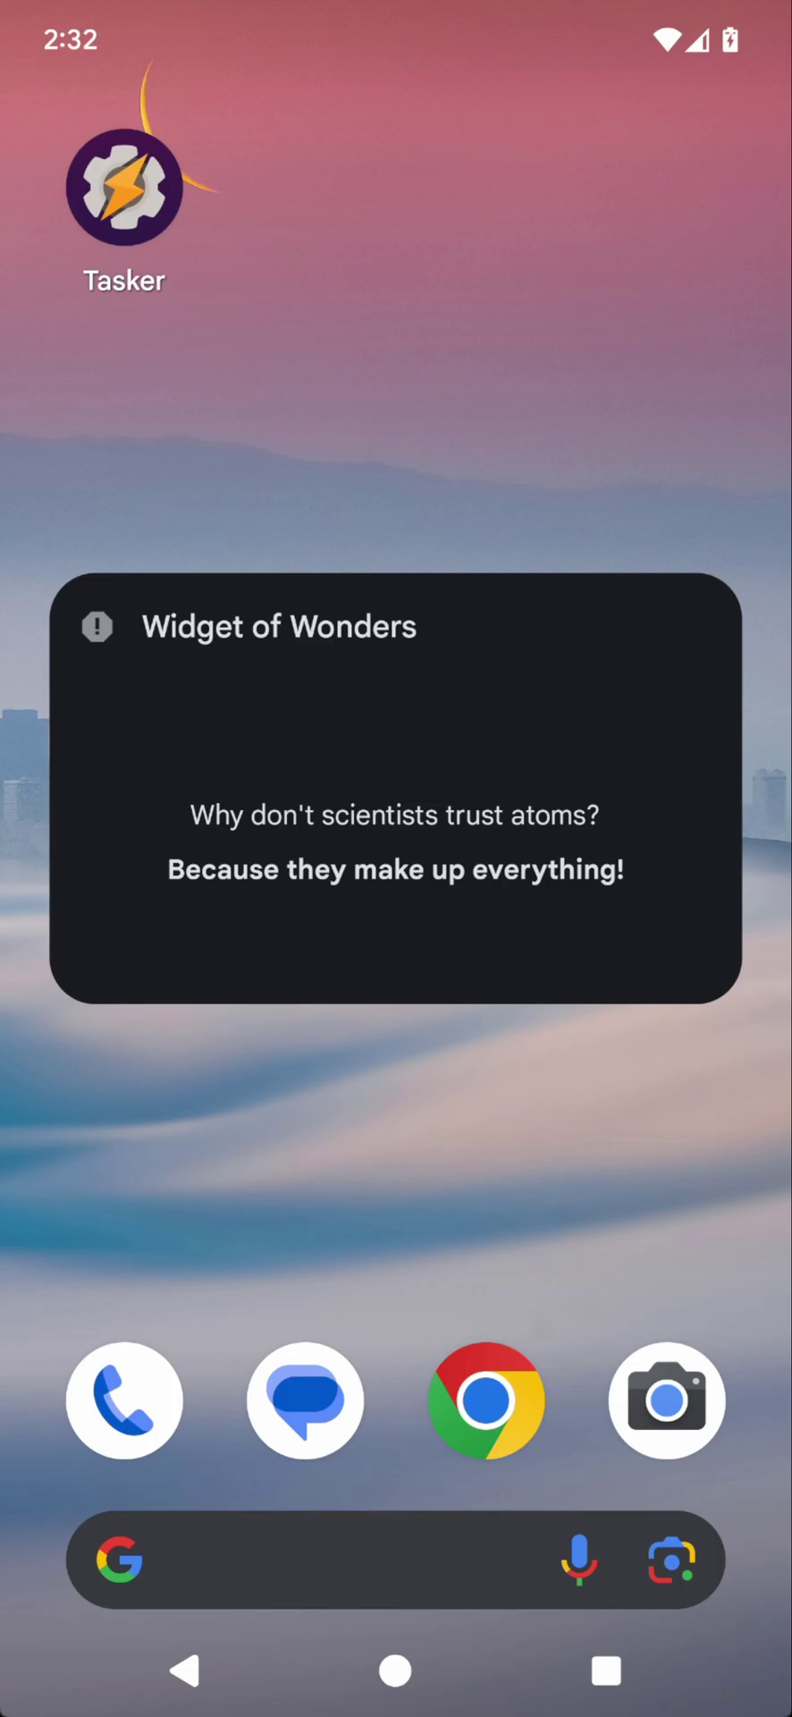
Step: Reopen Tasker and list the Generated project's tasks
left_click(638, 1654)
left_click(312, 1226)
key("Escape")
left_click(315, 284)
left_click(528, 1578)
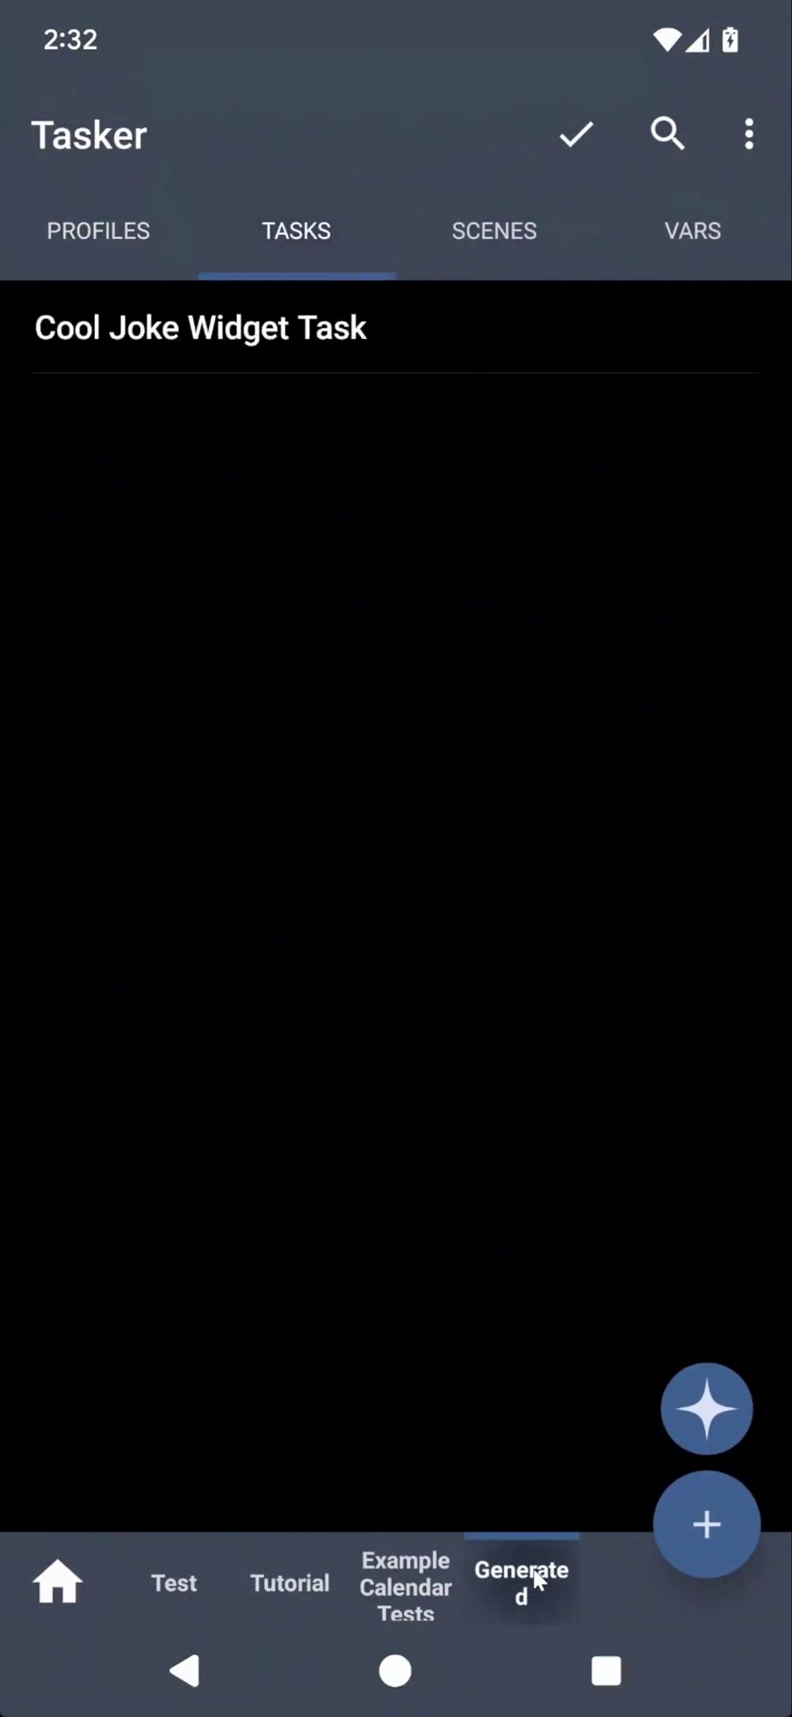
Step: Open Cool Joke Widget Task and inspect its Multiple Variables Set action
left_click(299, 347)
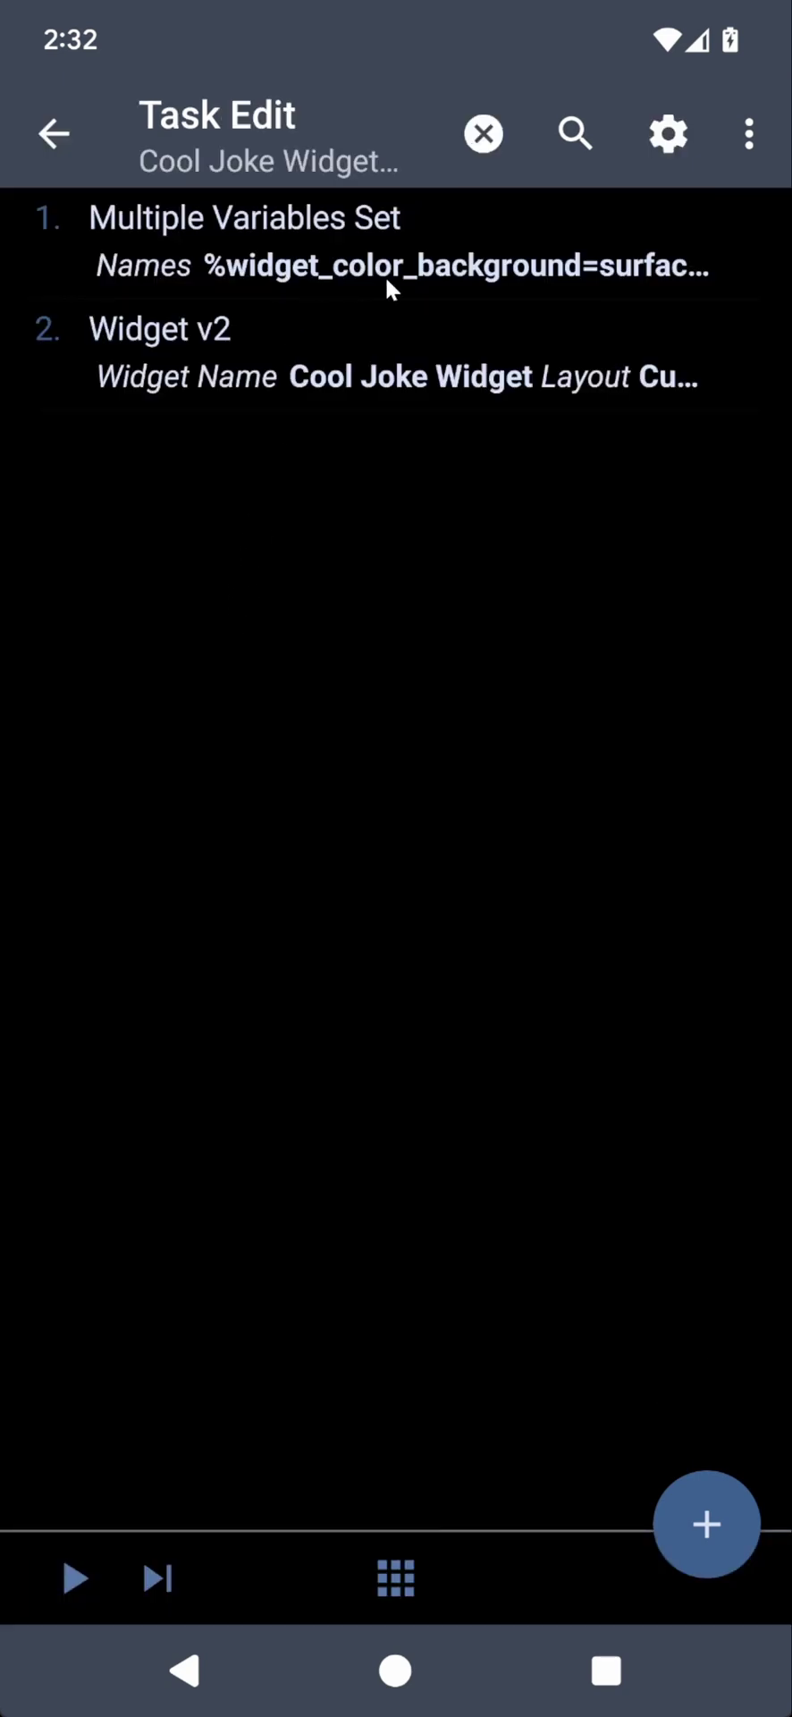
left_click(375, 269)
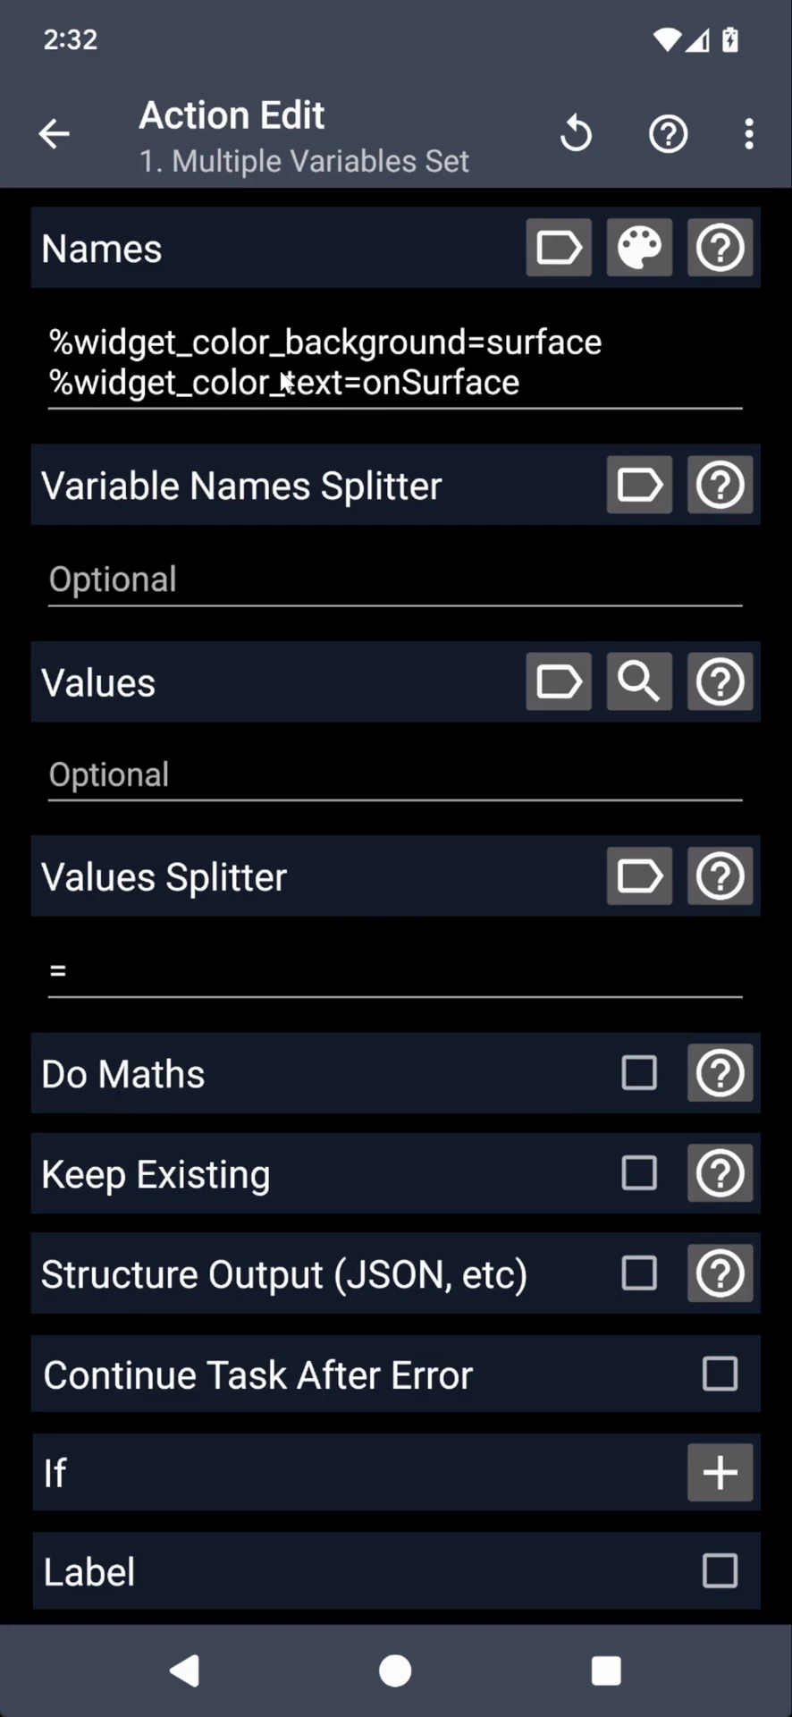
left_click(53, 134)
Step: Open the Widget v2 action's custom layout in the visual editor
left_click(228, 401)
scroll(285, 885, "down", 10)
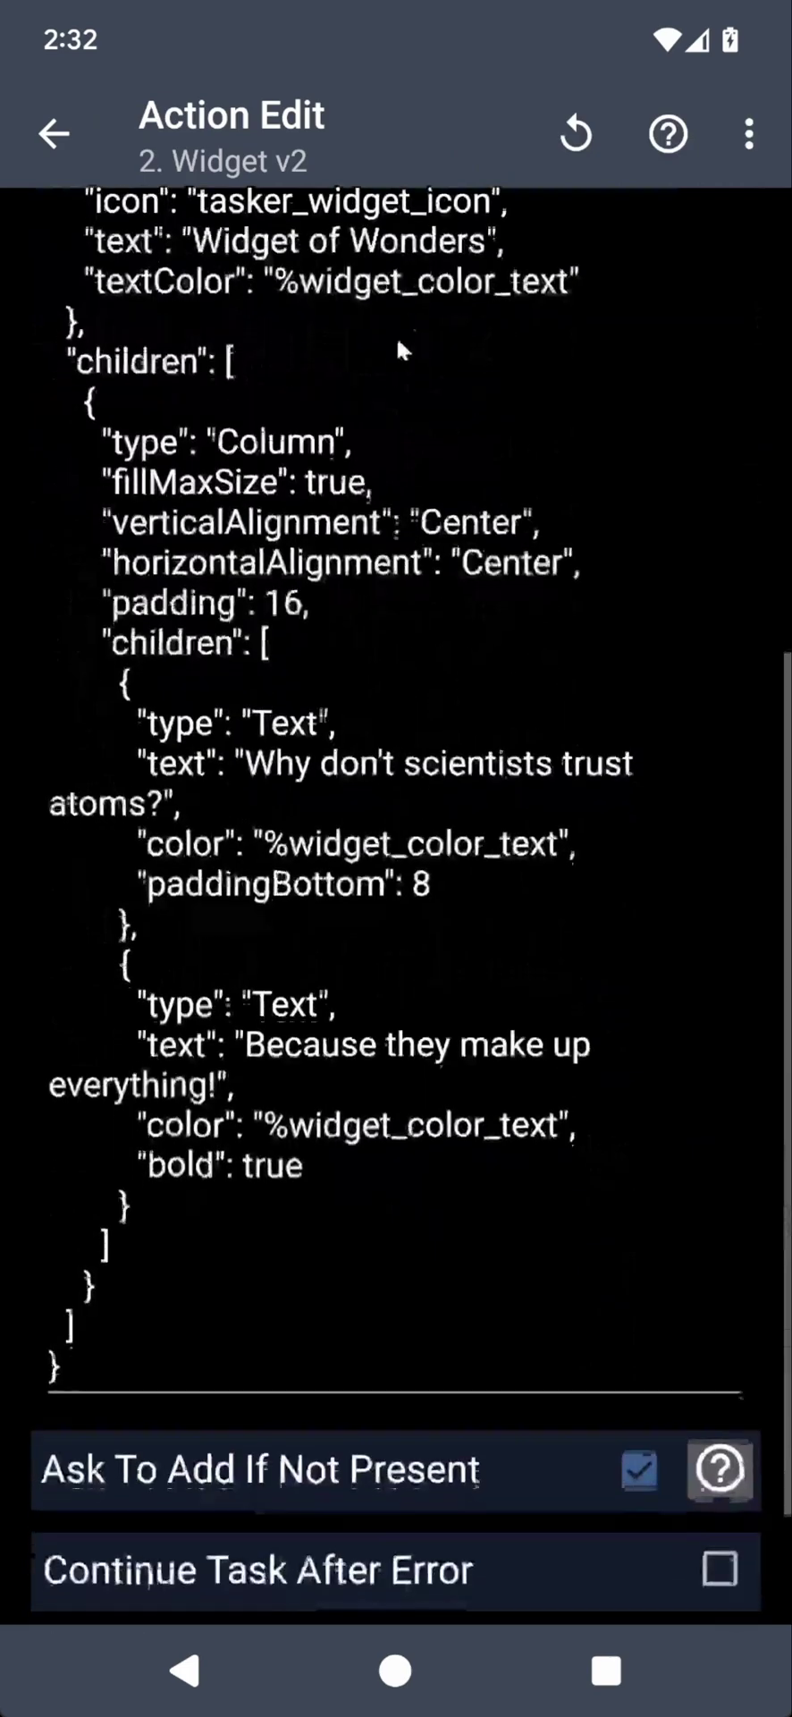
scroll(394, 343, "up", 5)
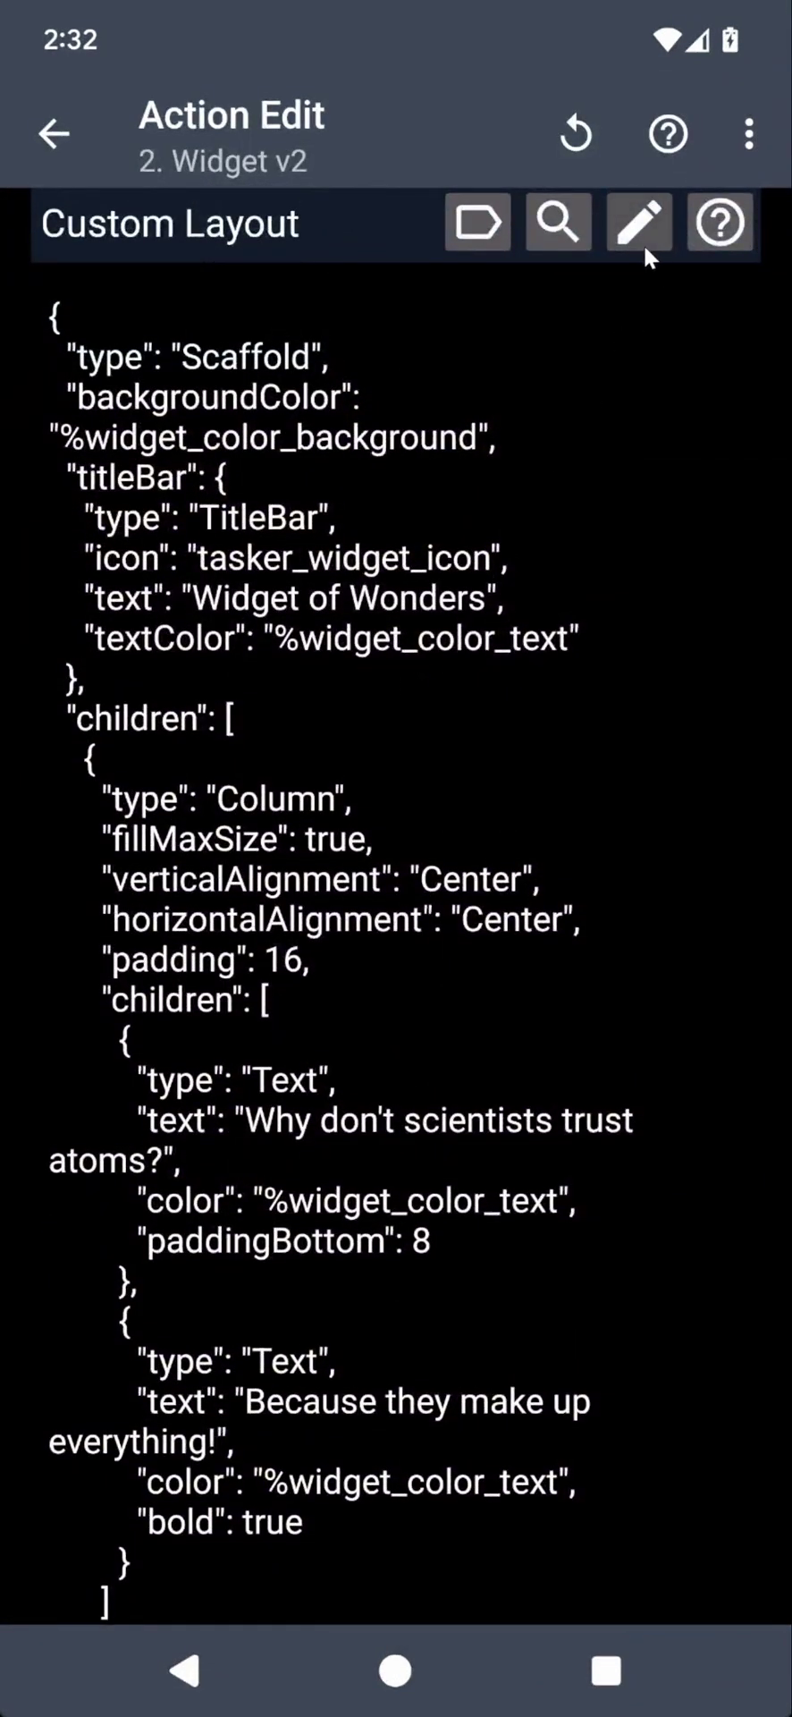
left_click(639, 236)
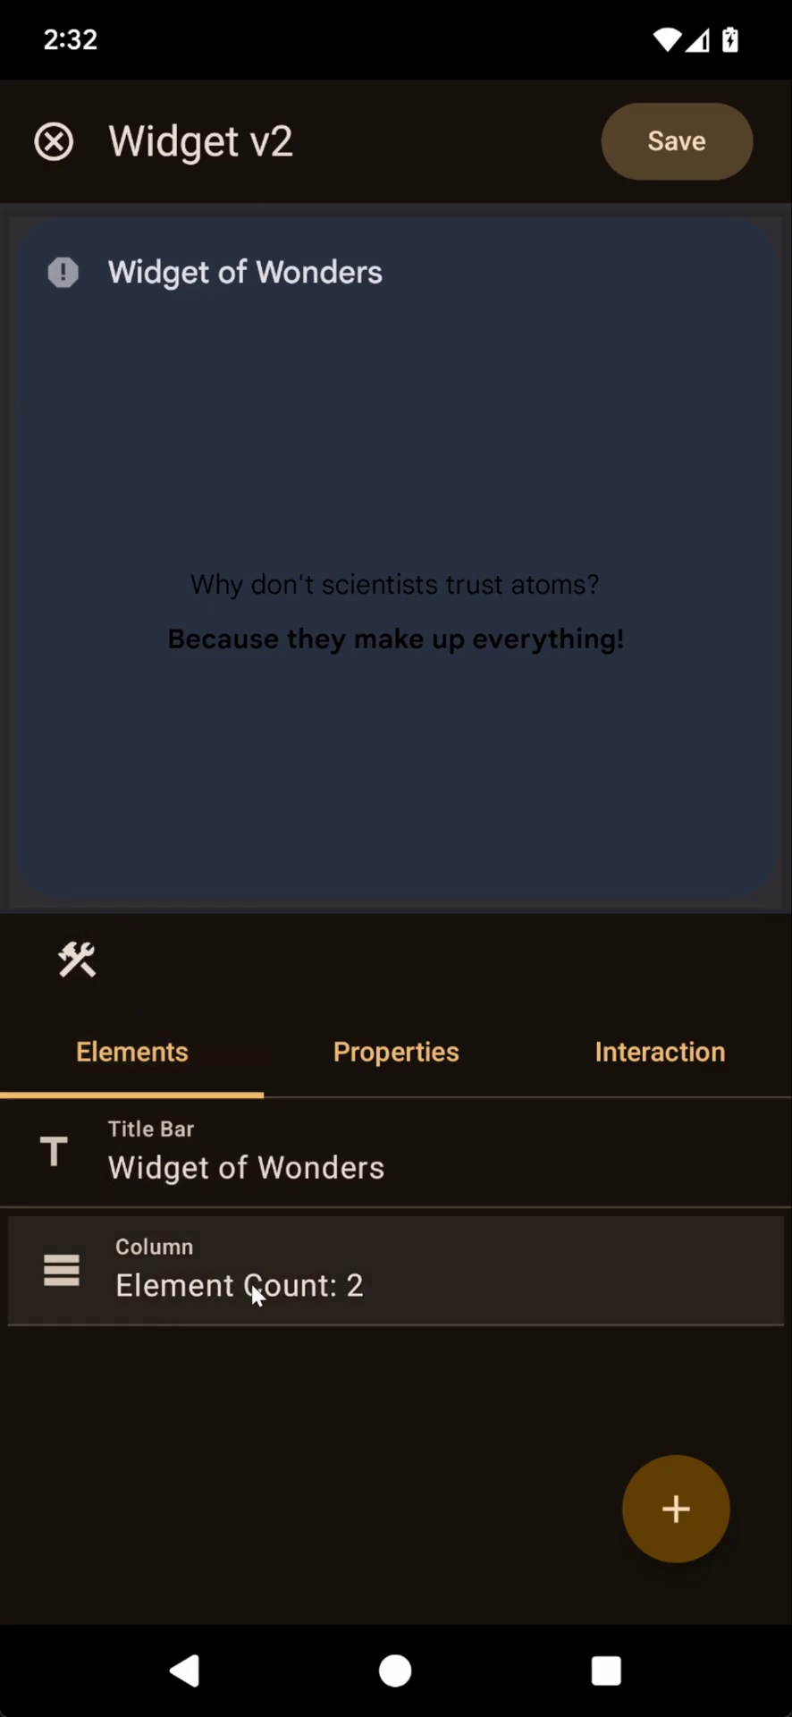
Step: Expand the Column and inspect both joke Text elements, noting only the punchline is Bold
left_click(275, 1288)
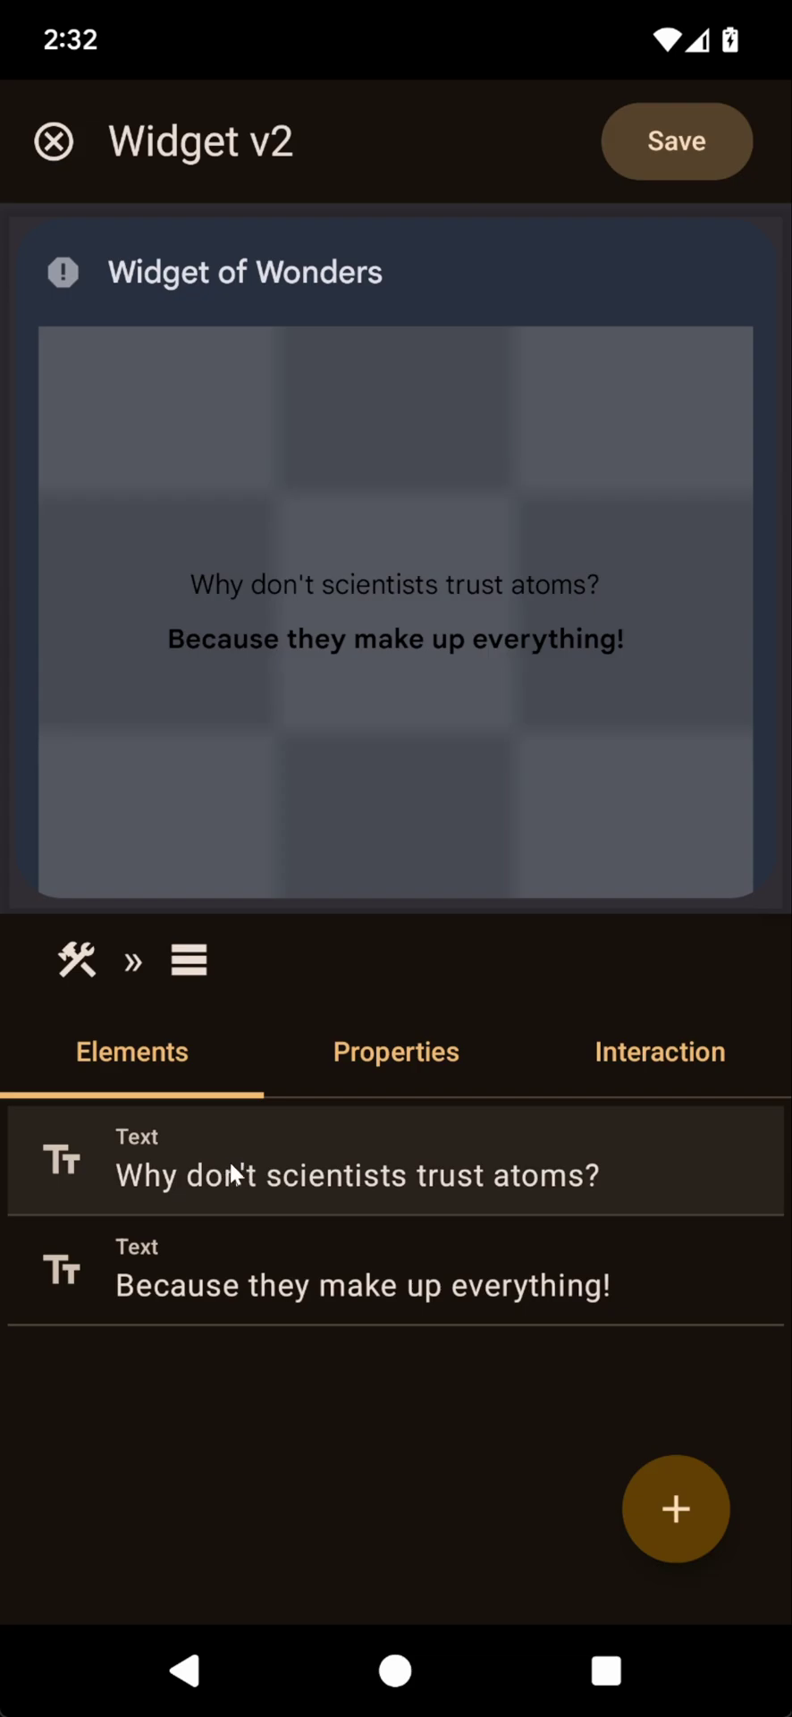
left_click(204, 1177)
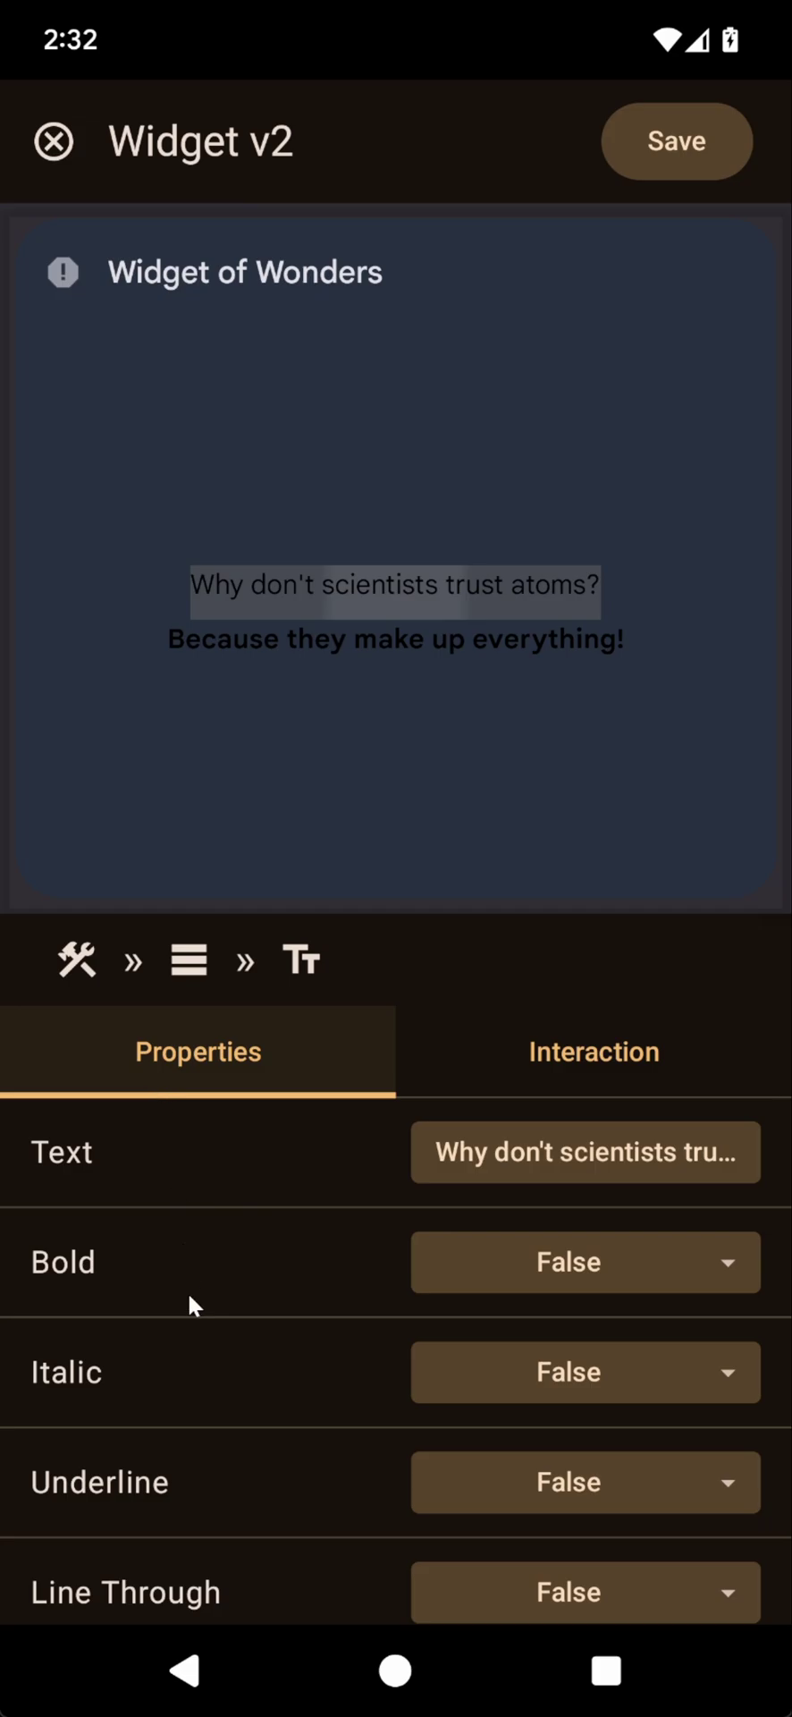
left_click_drag(192, 1327, 271, 1285)
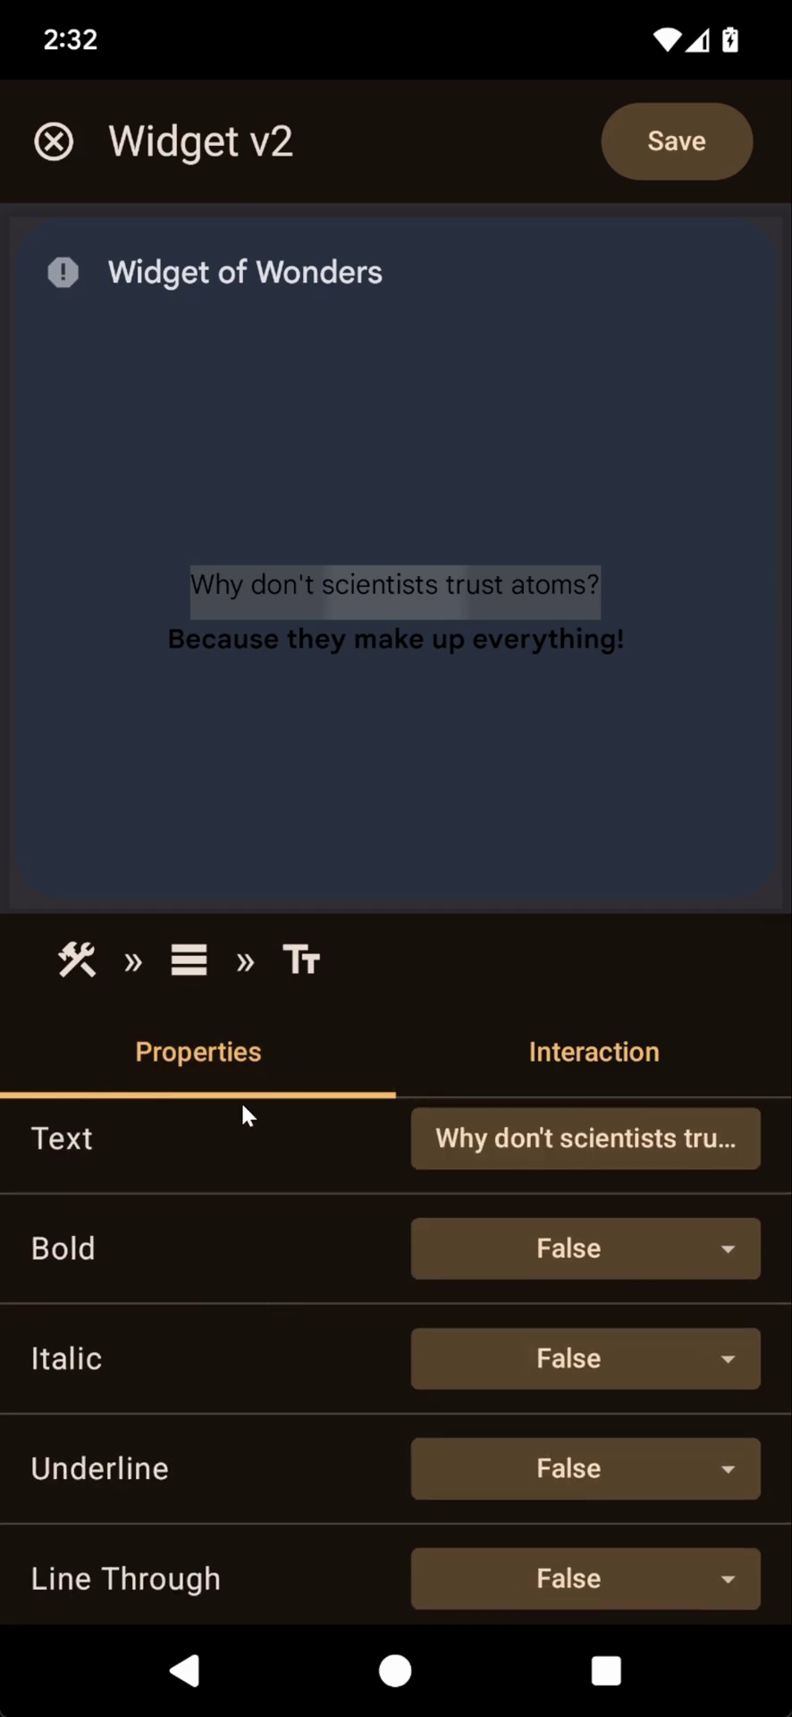
left_click(189, 959)
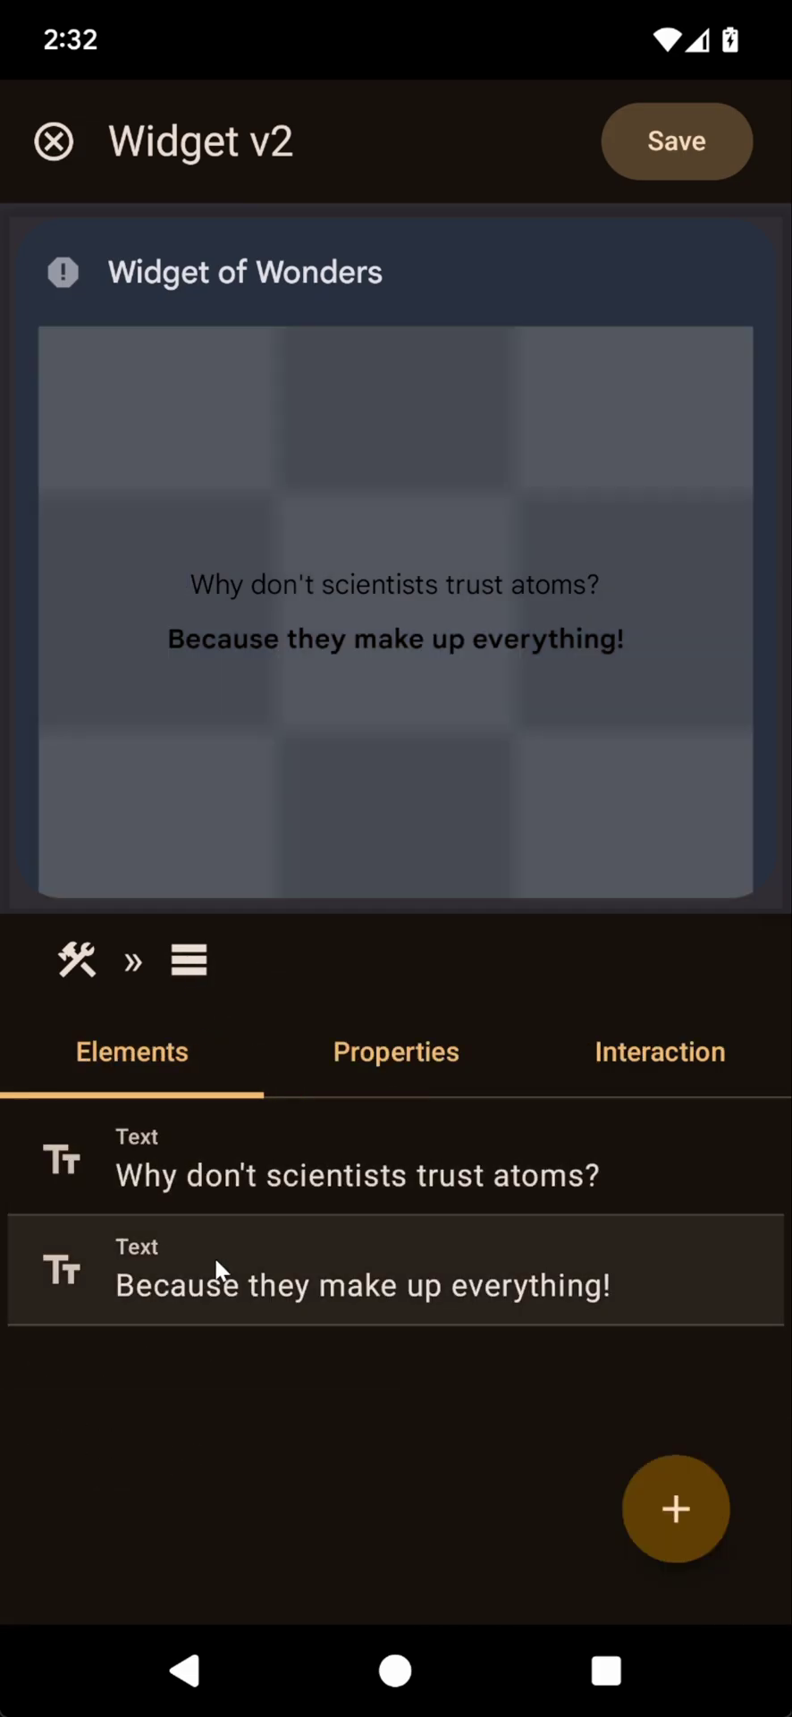
left_click_drag(232, 1496, 243, 1437)
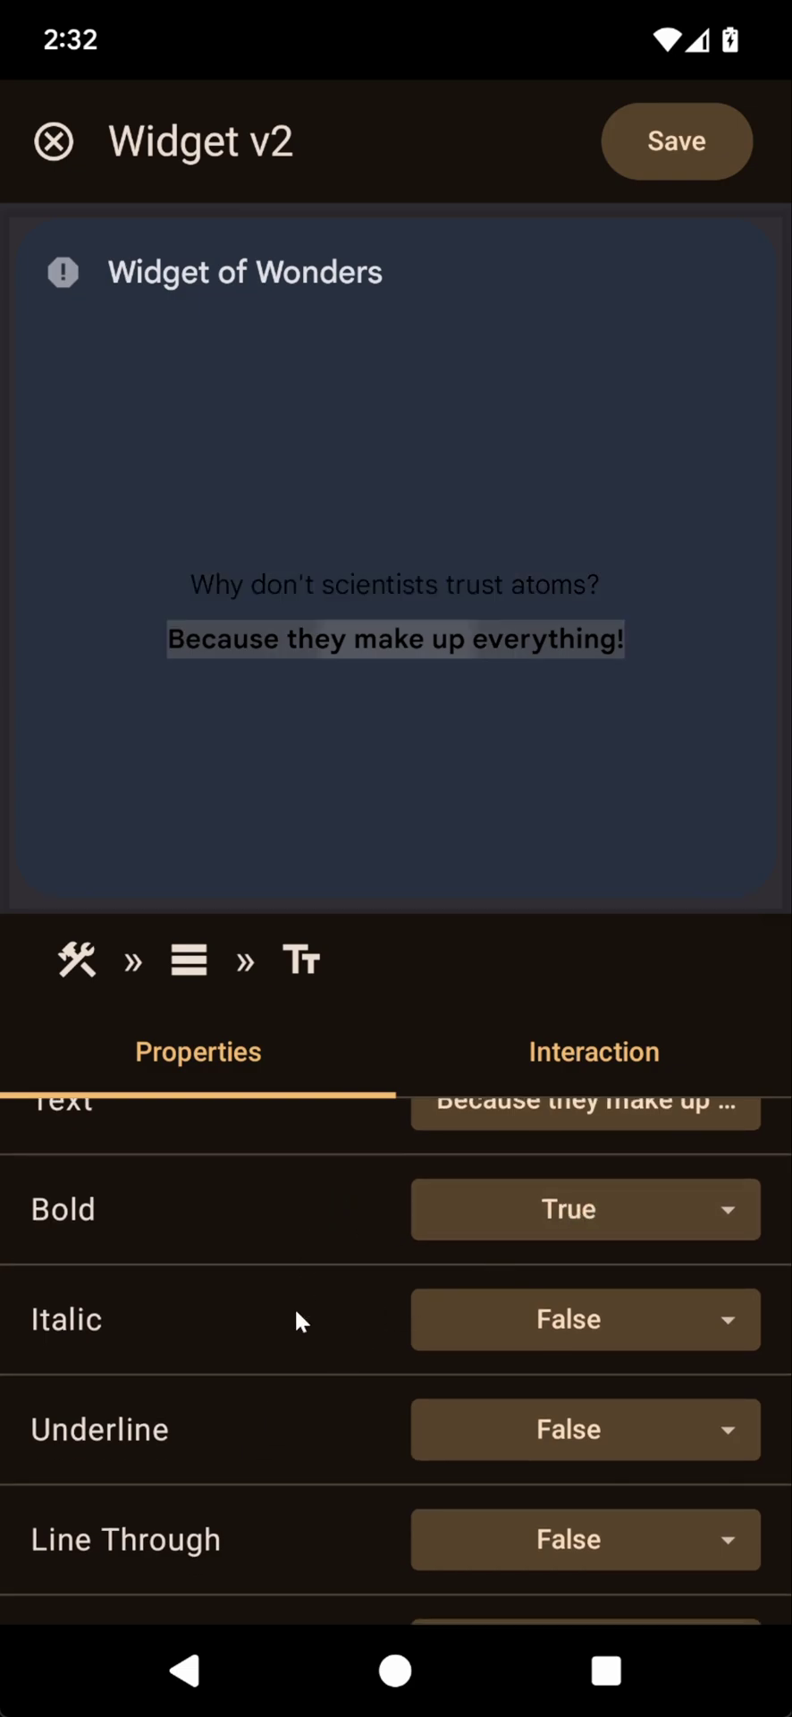
scroll(296, 1310, "up", 1)
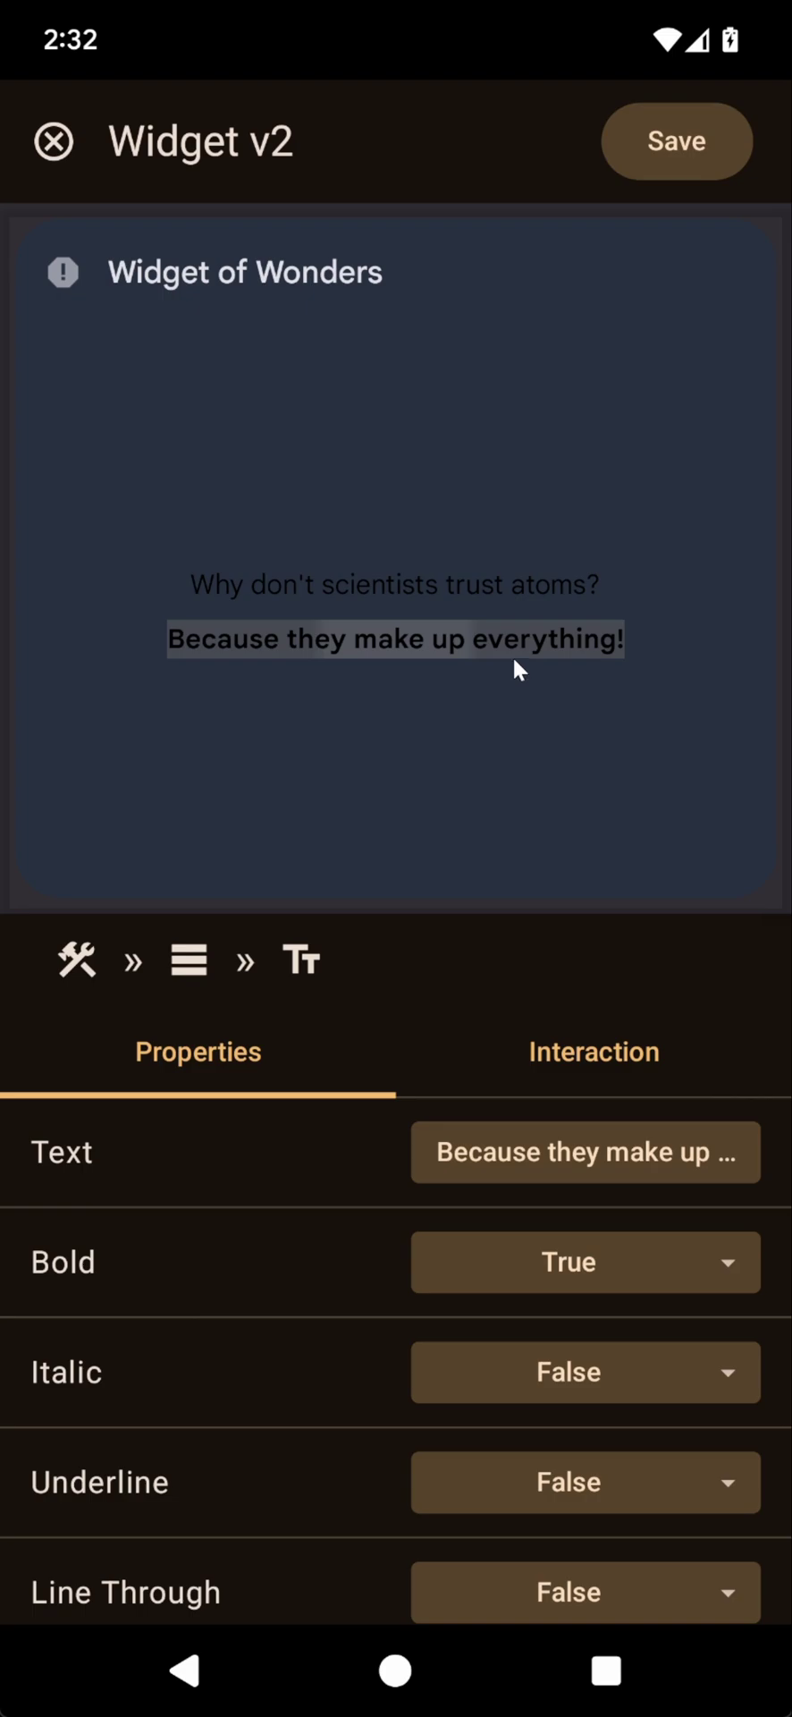
Step: Discard the editor changes, back out to the Tasks list, and apply pending changes
left_click(64, 149)
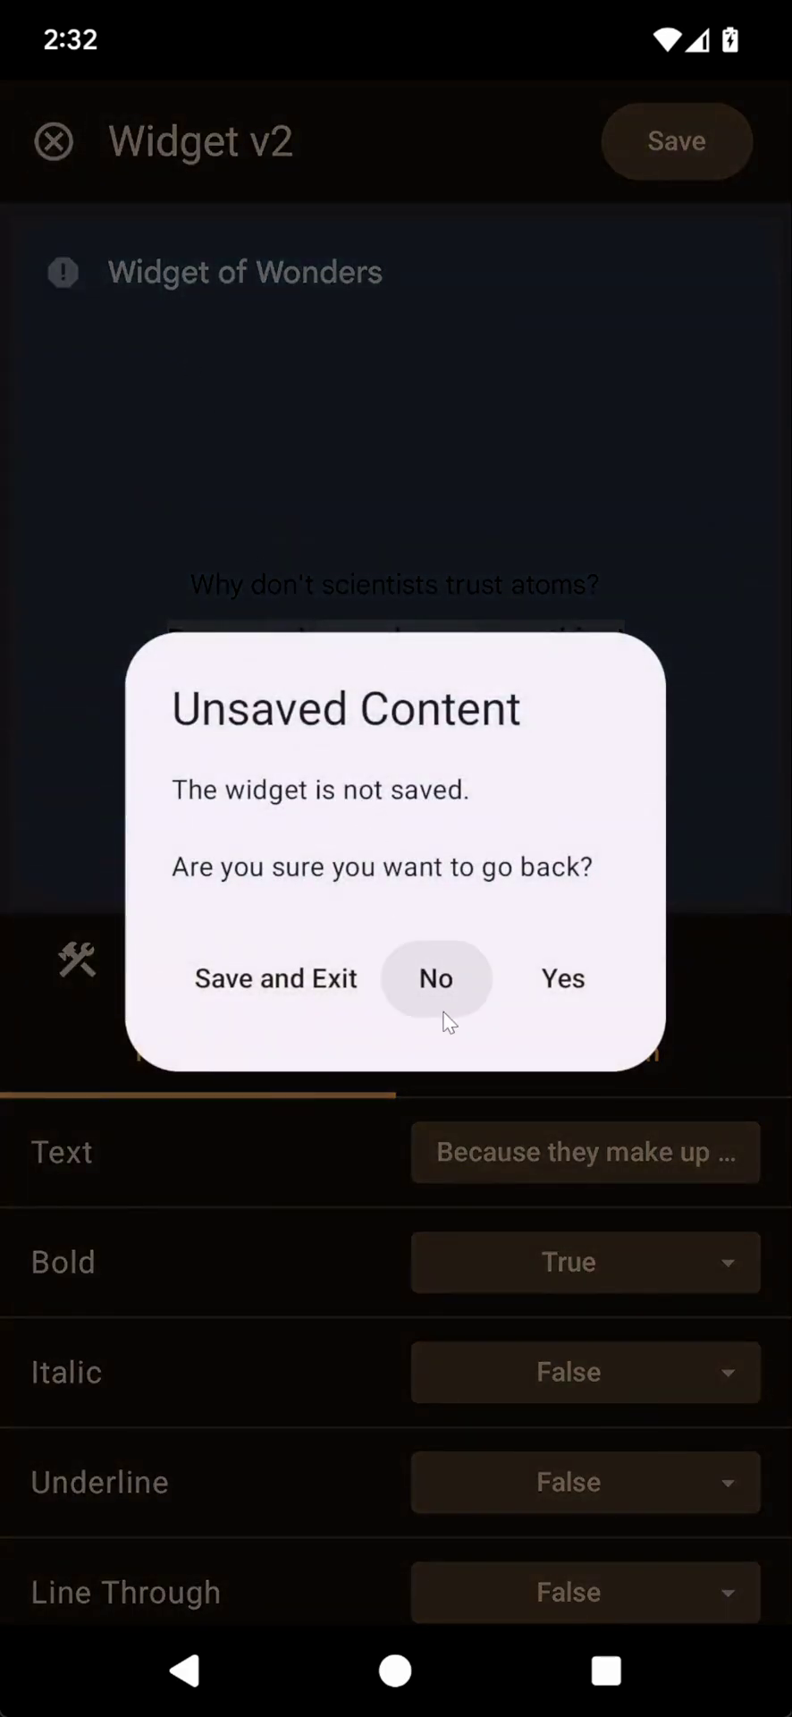
left_click(536, 978)
left_click(85, 157)
key("Escape")
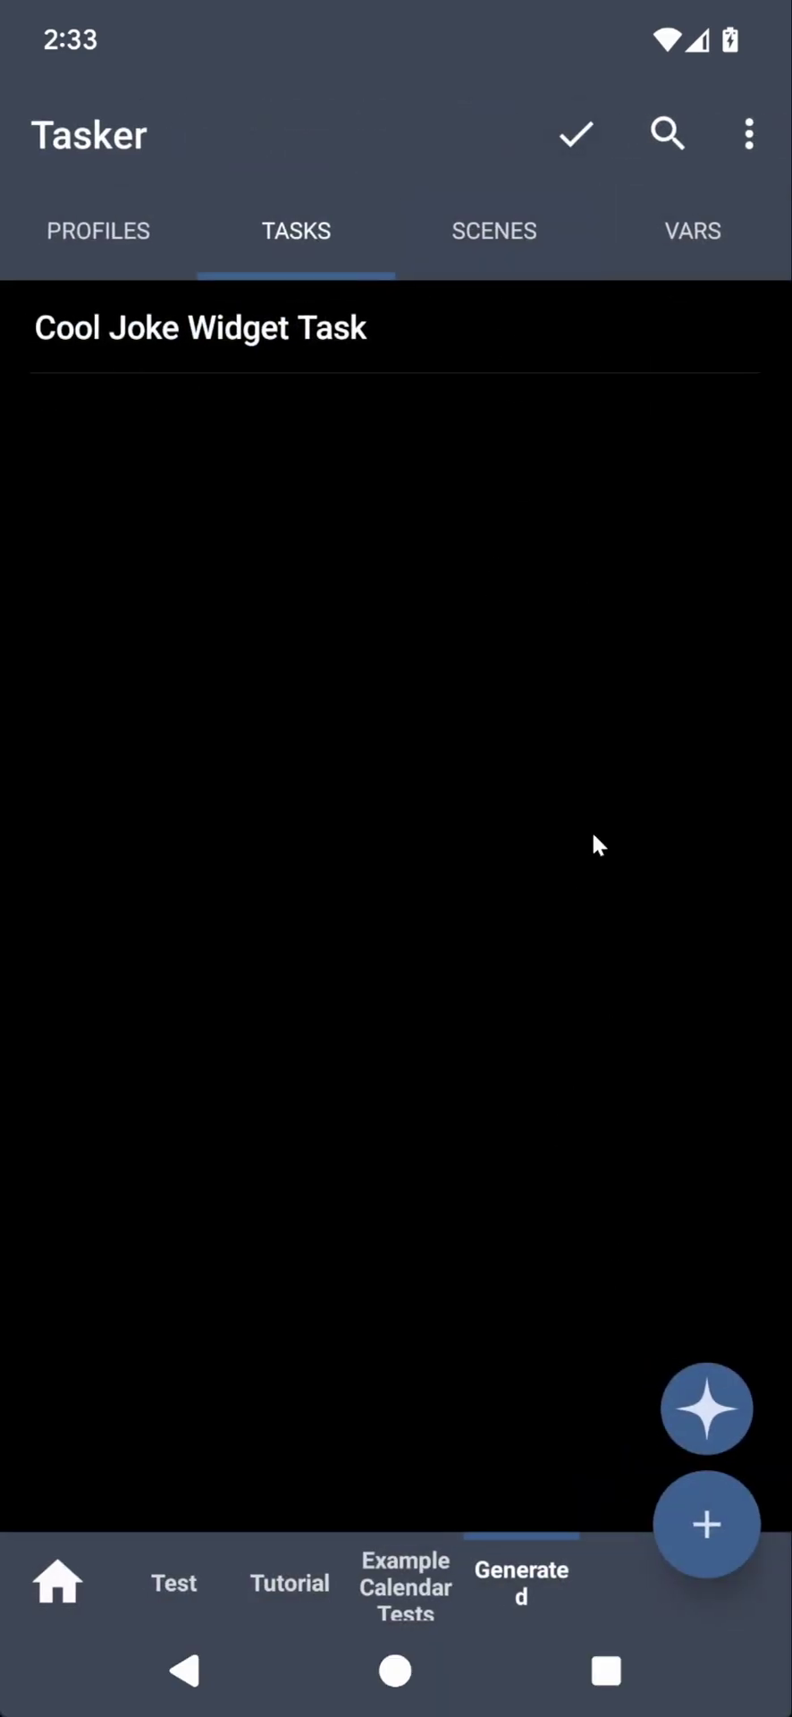
left_click(572, 157)
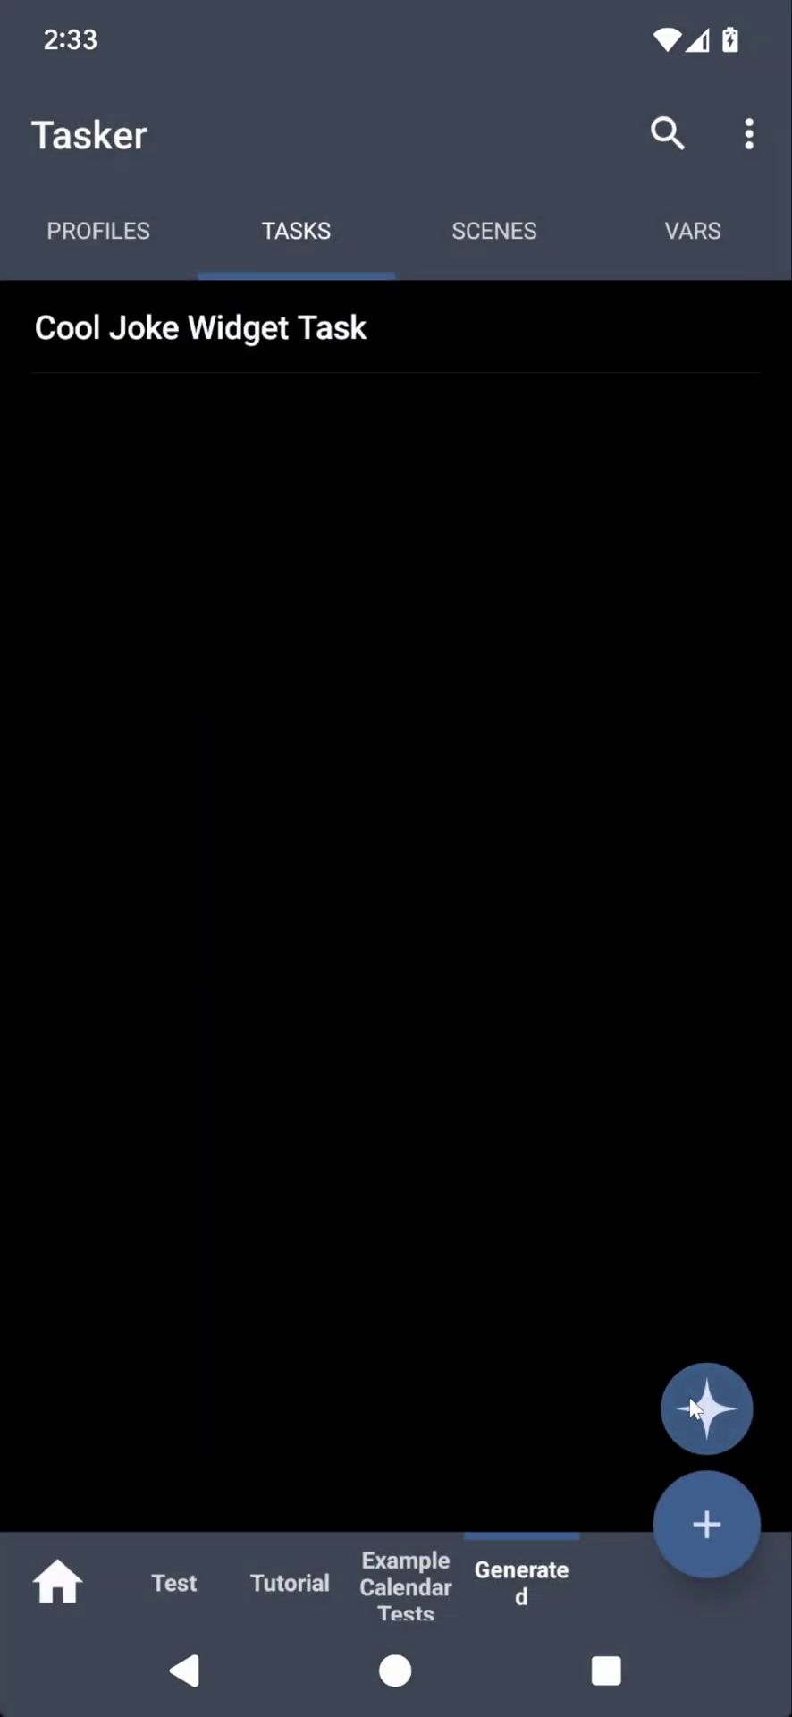
Step: Open the AI generator and clear its previous chat history
left_click(697, 1408)
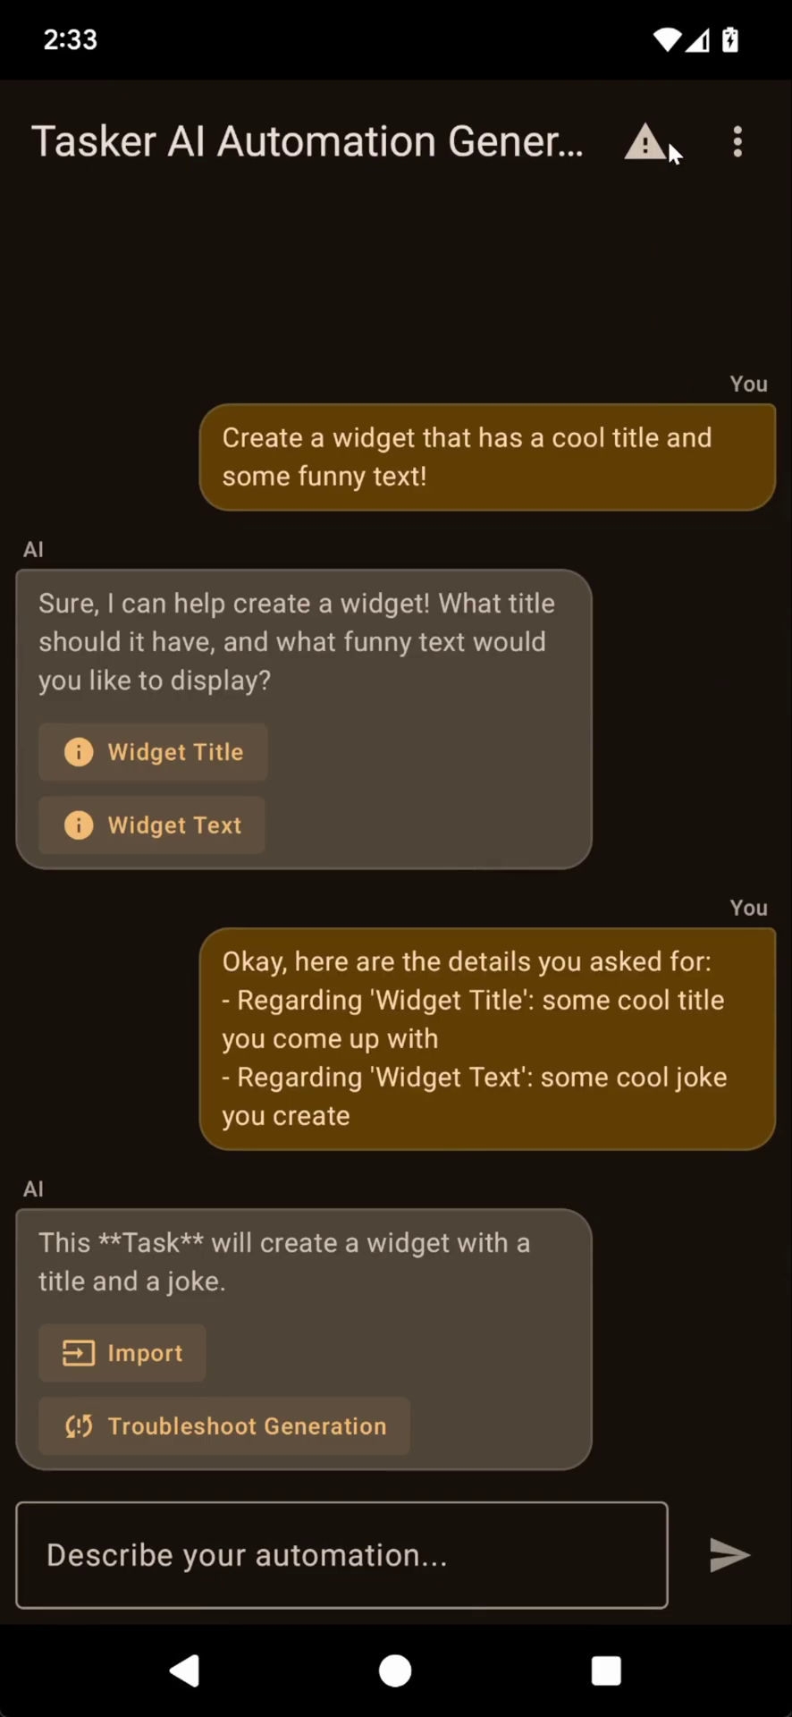
left_click(735, 142)
left_click(643, 345)
Step: Type the request 'Show me my battery and wifi info on my home screen.'
left_click(205, 1519)
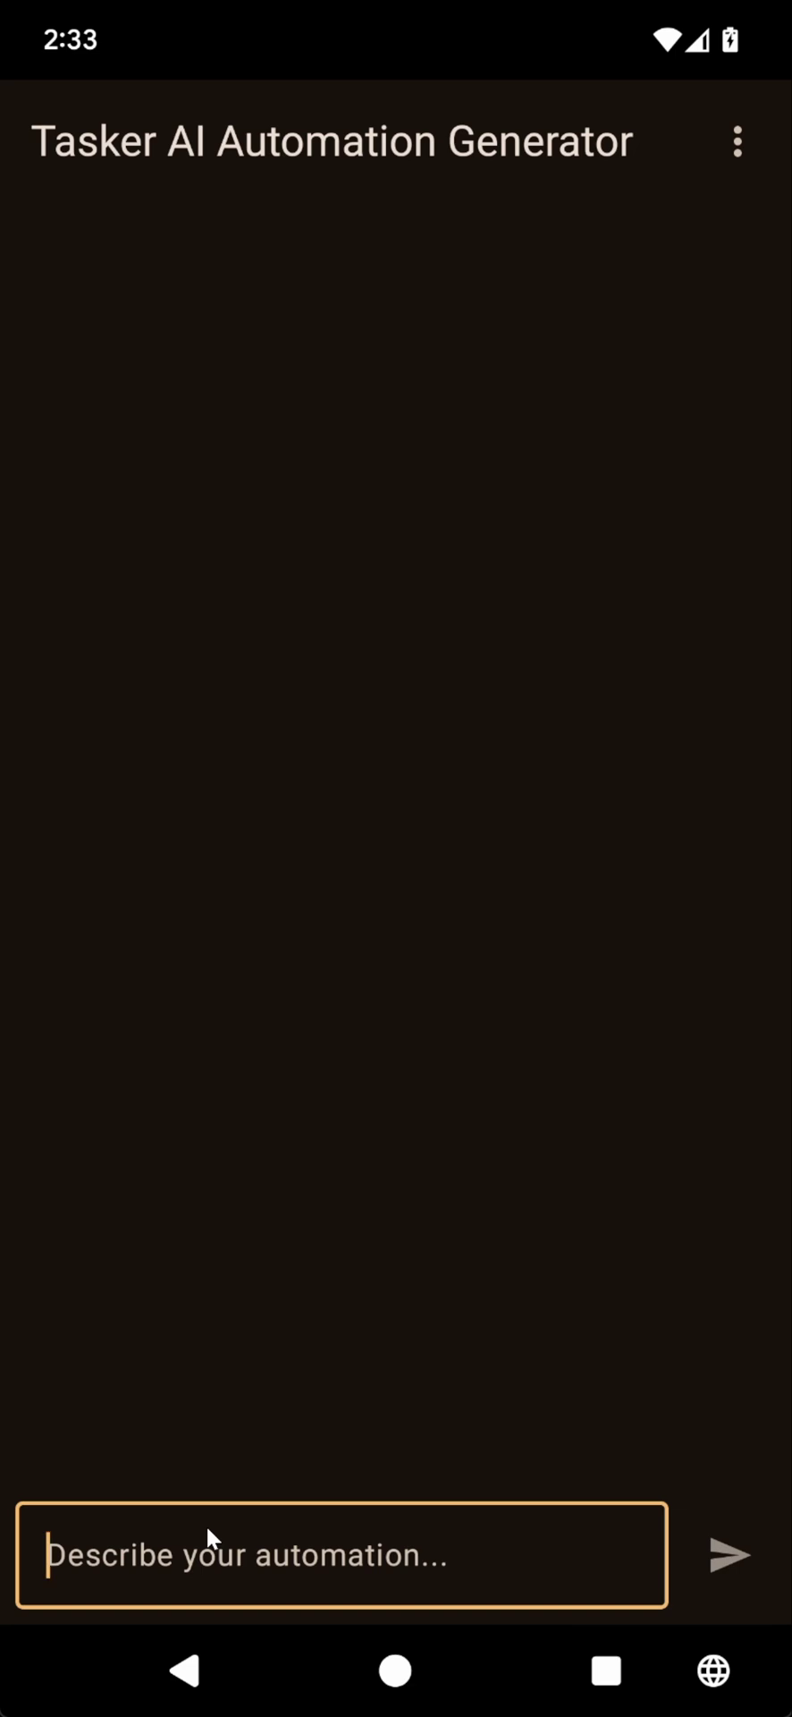
type("Show me")
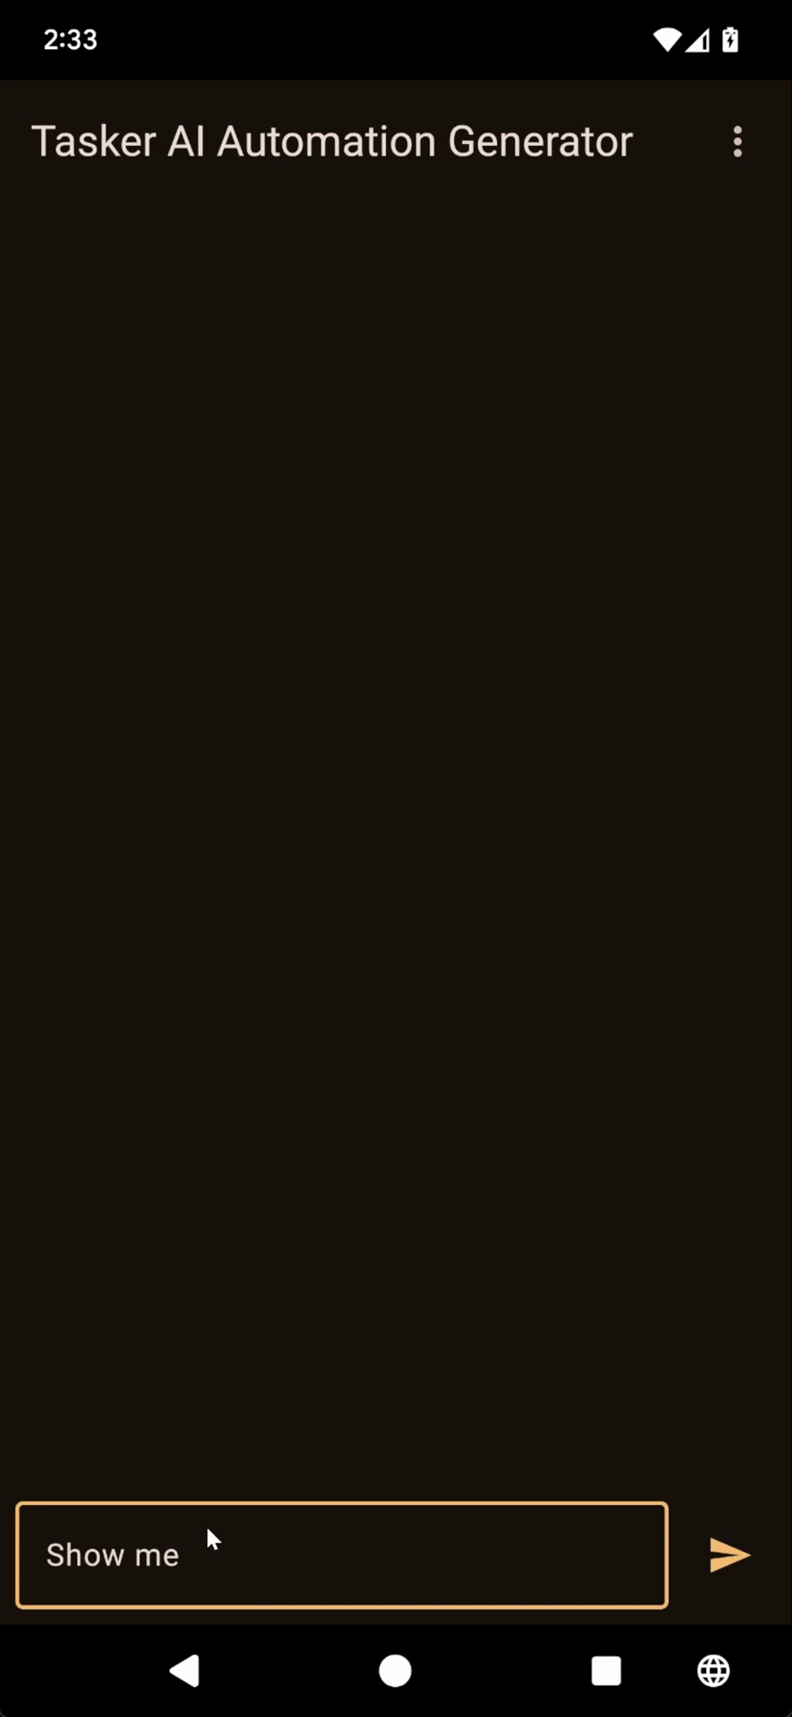
type("my battery ")
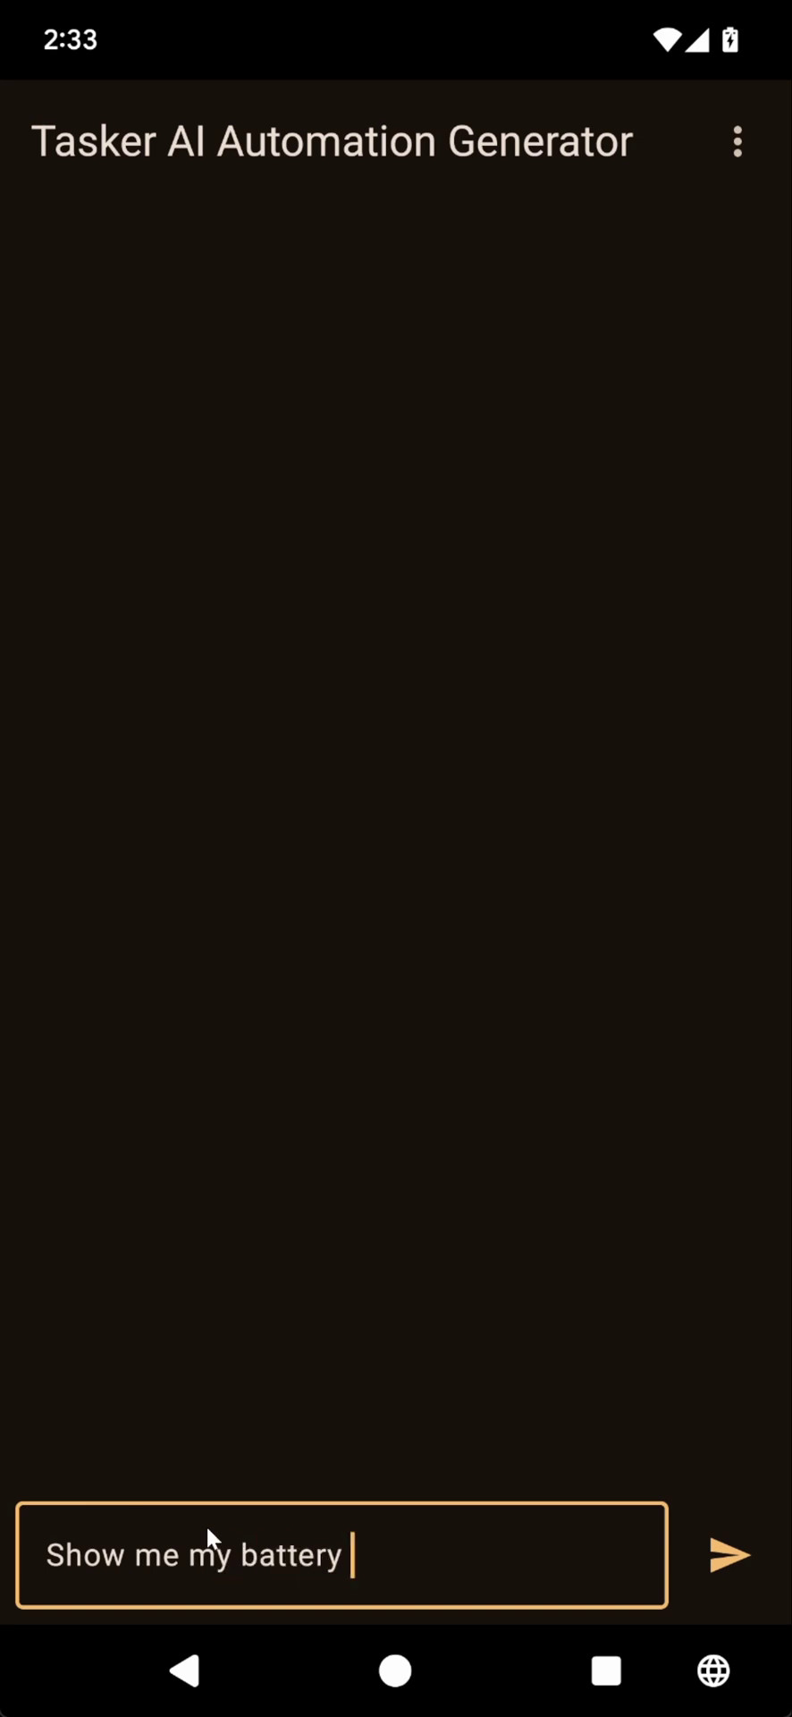
type("info")
key("BackSpace")
key("BackSpace")
key("BackSpace")
key("BackSpace")
type("and wifi info on")
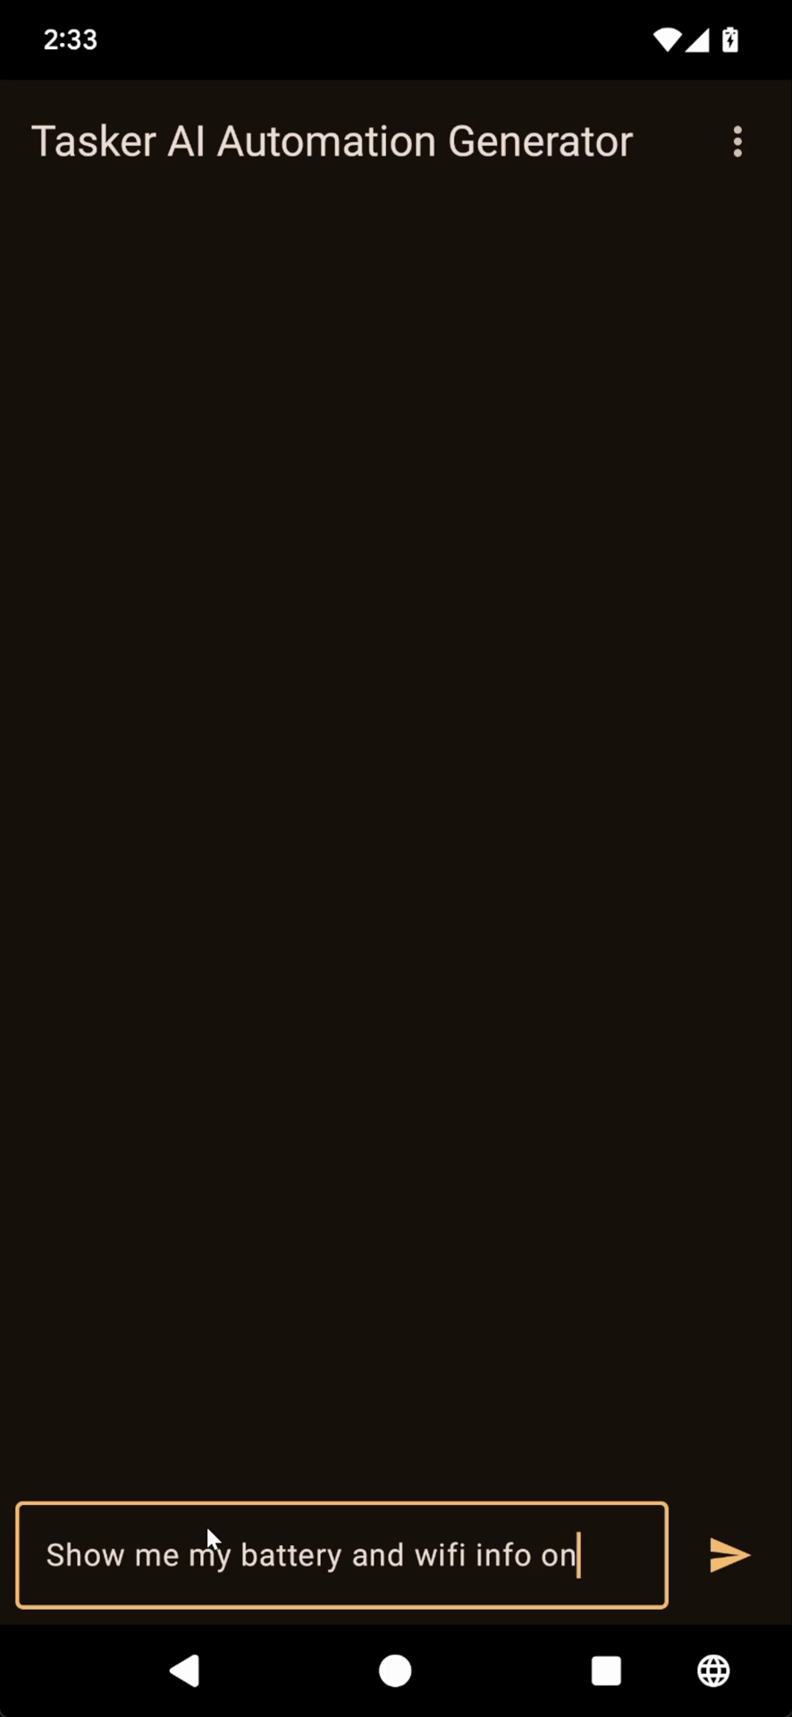
type(" my home screen")
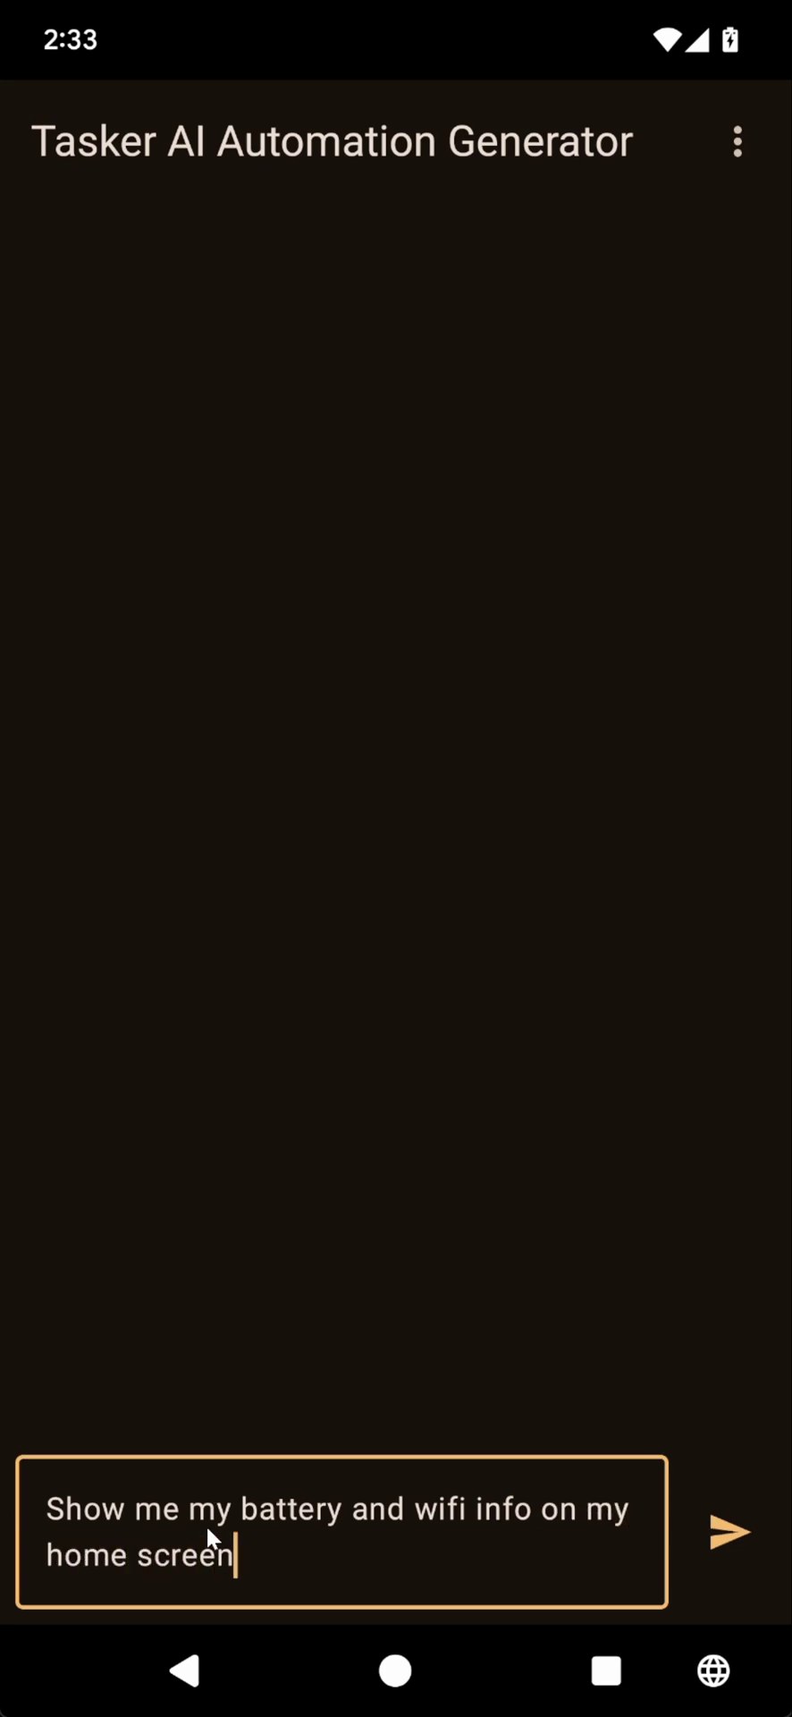
type(".")
Step: Send the AI request, import the Update System Info Widget task into Generated, and run it
left_click(725, 1531)
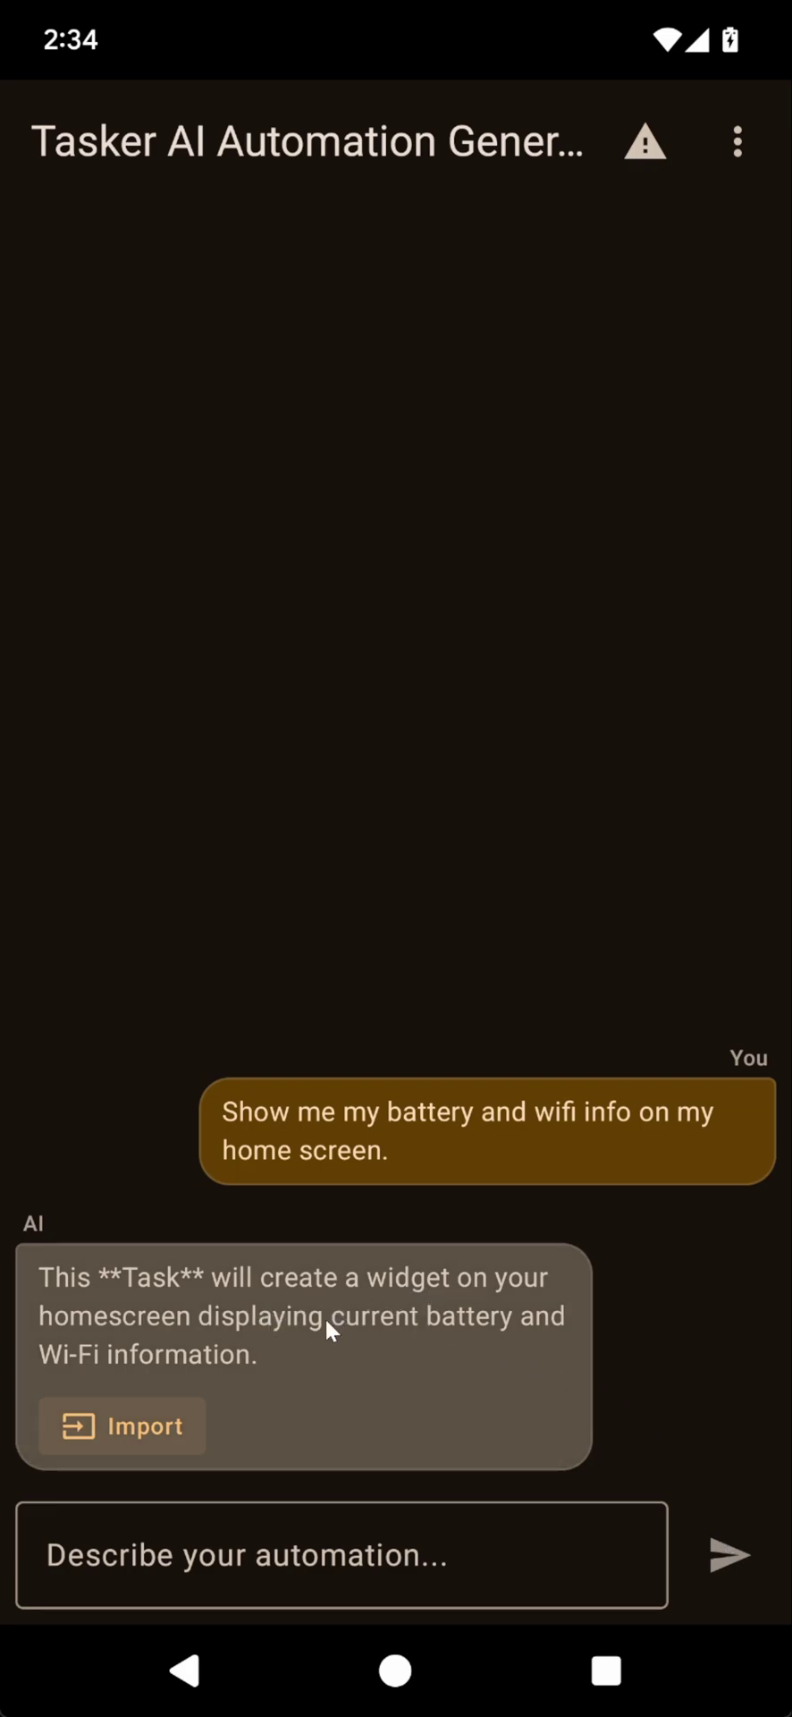
left_click(144, 1436)
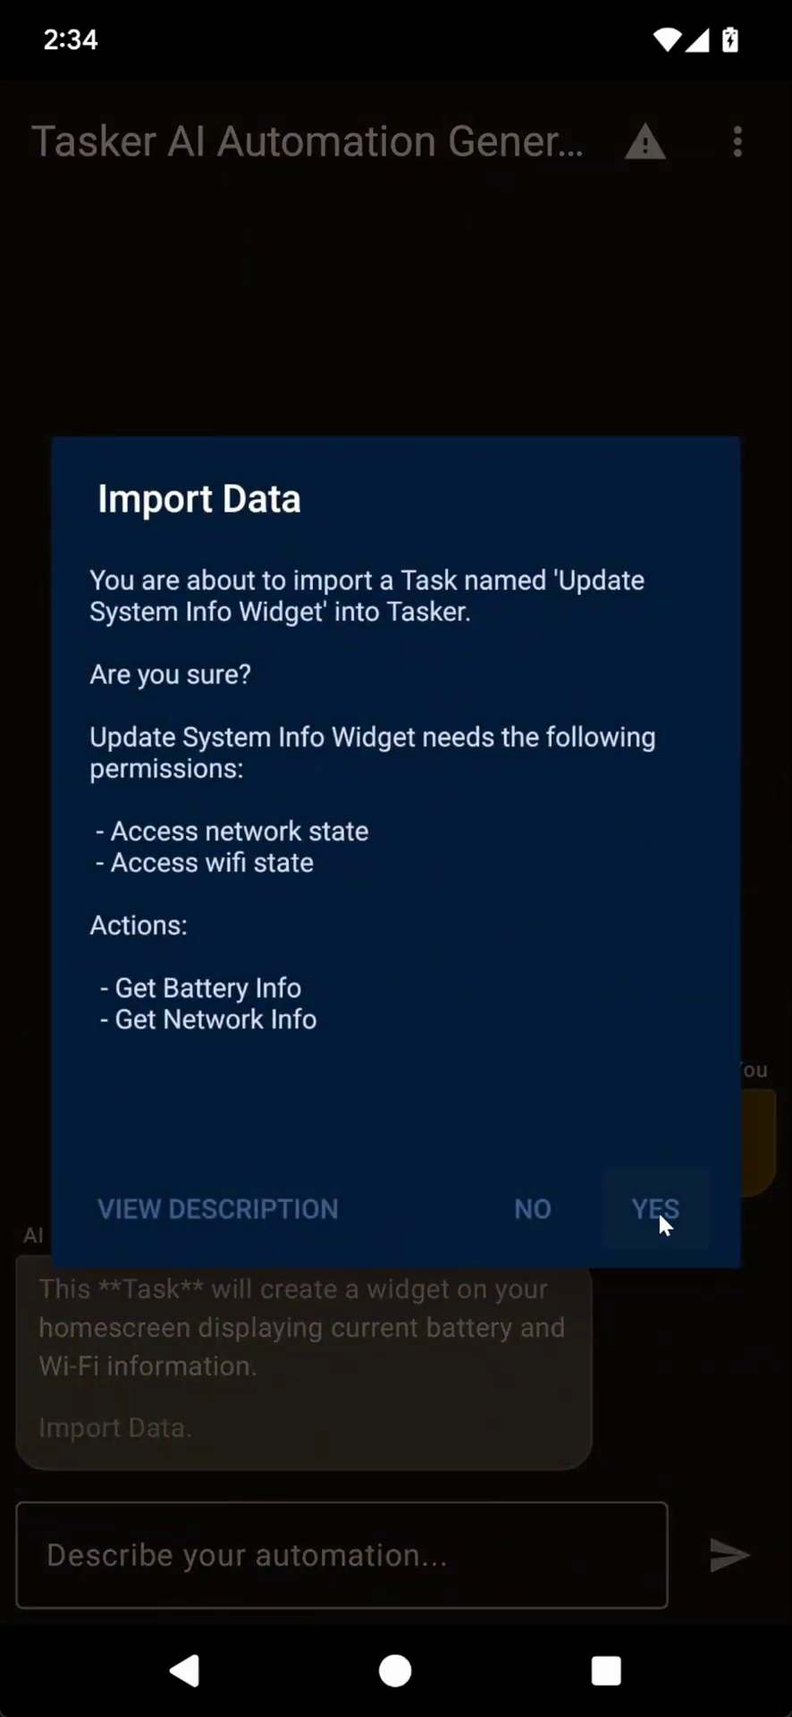
left_click(648, 1208)
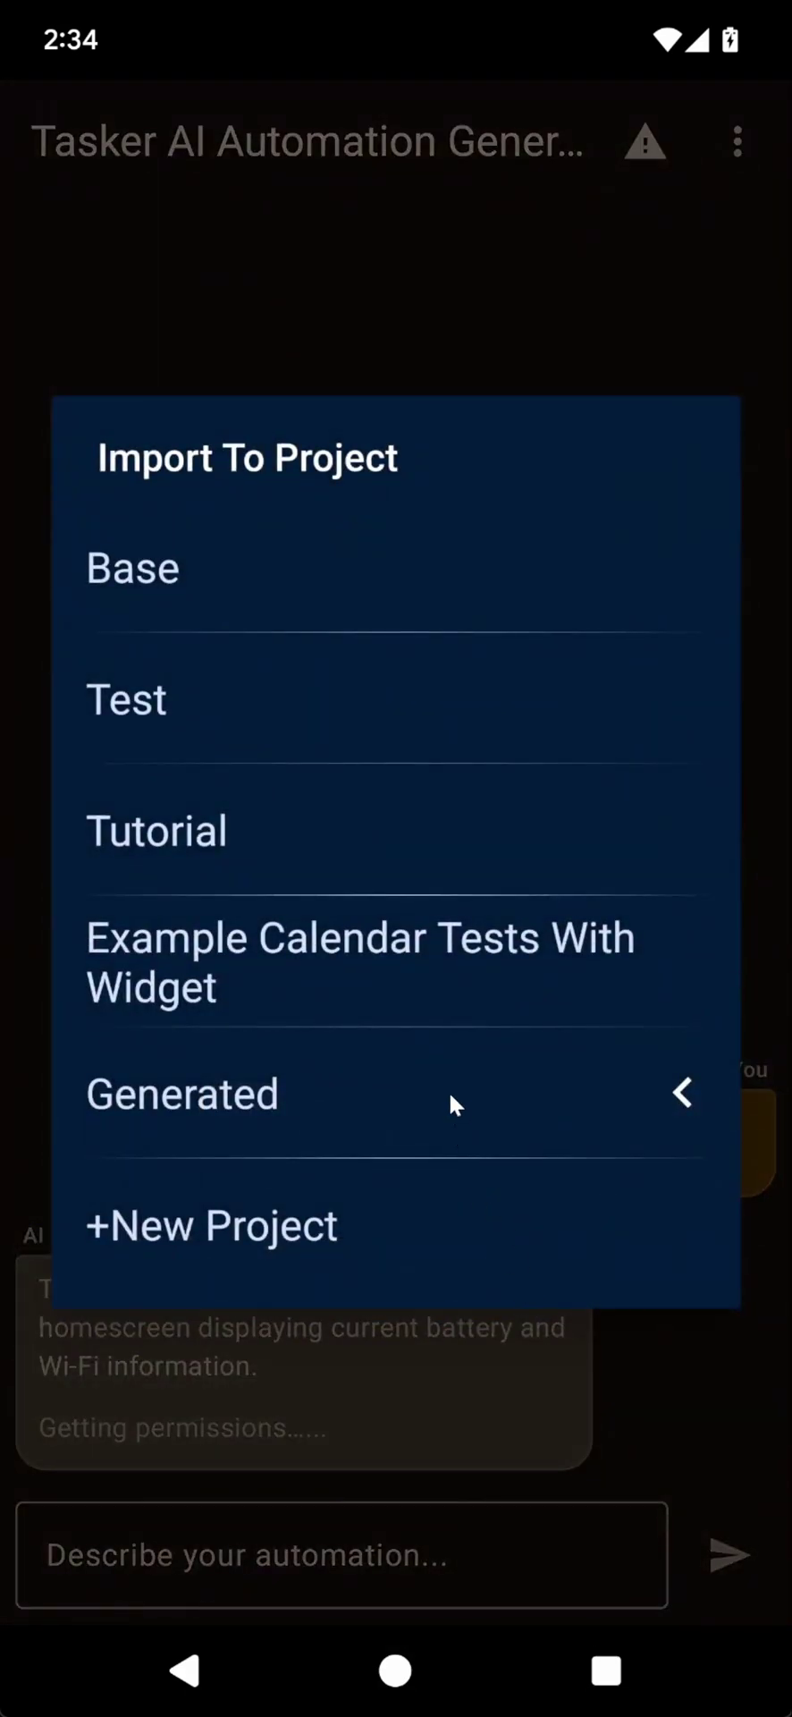
left_click(450, 1090)
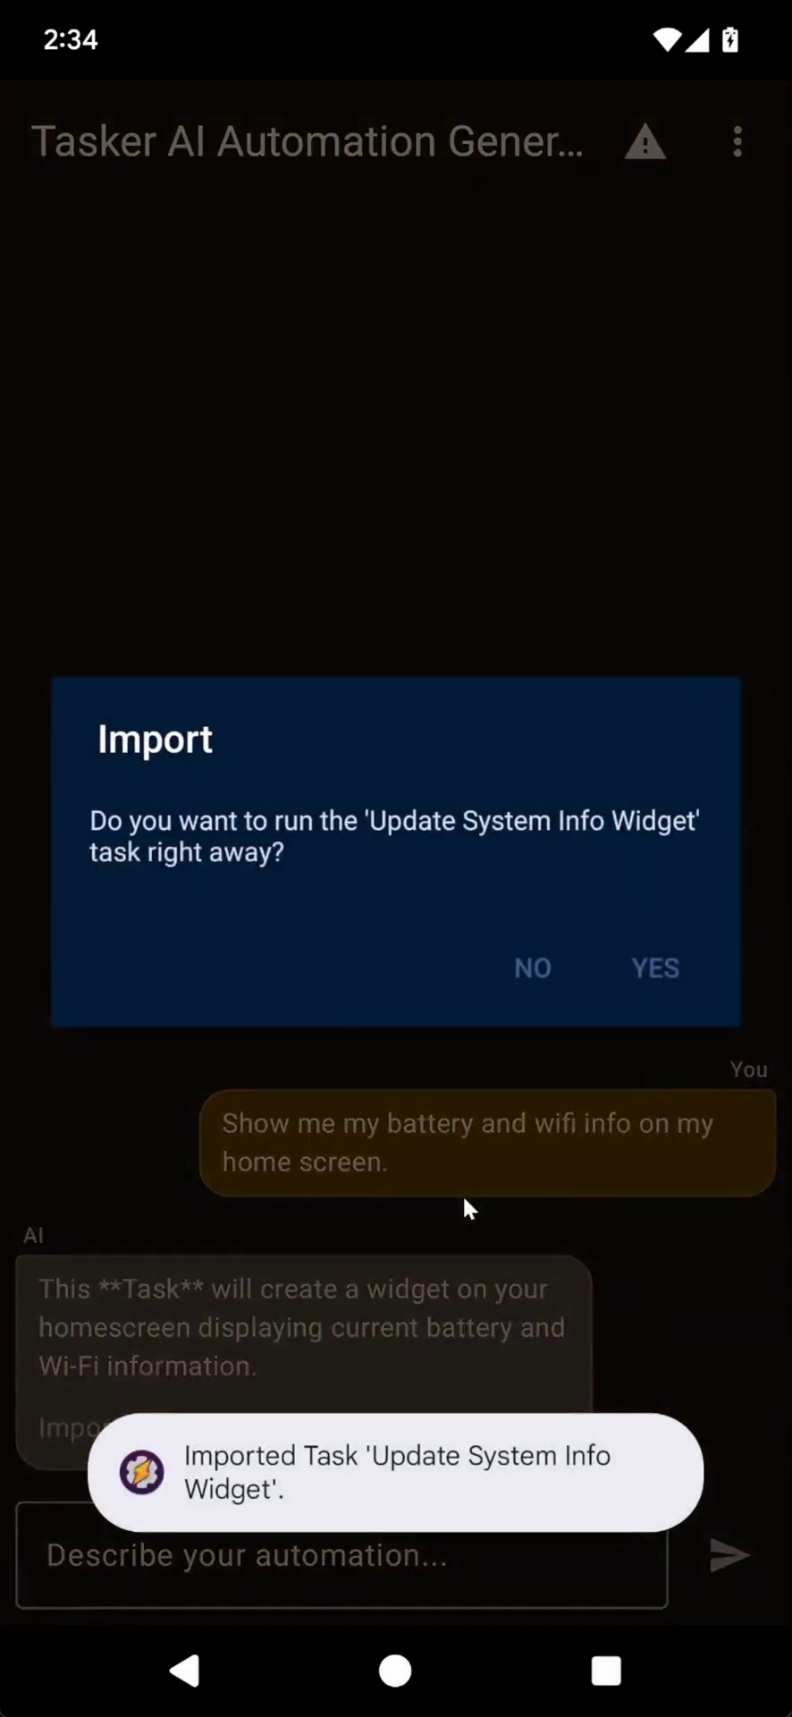
left_click(629, 988)
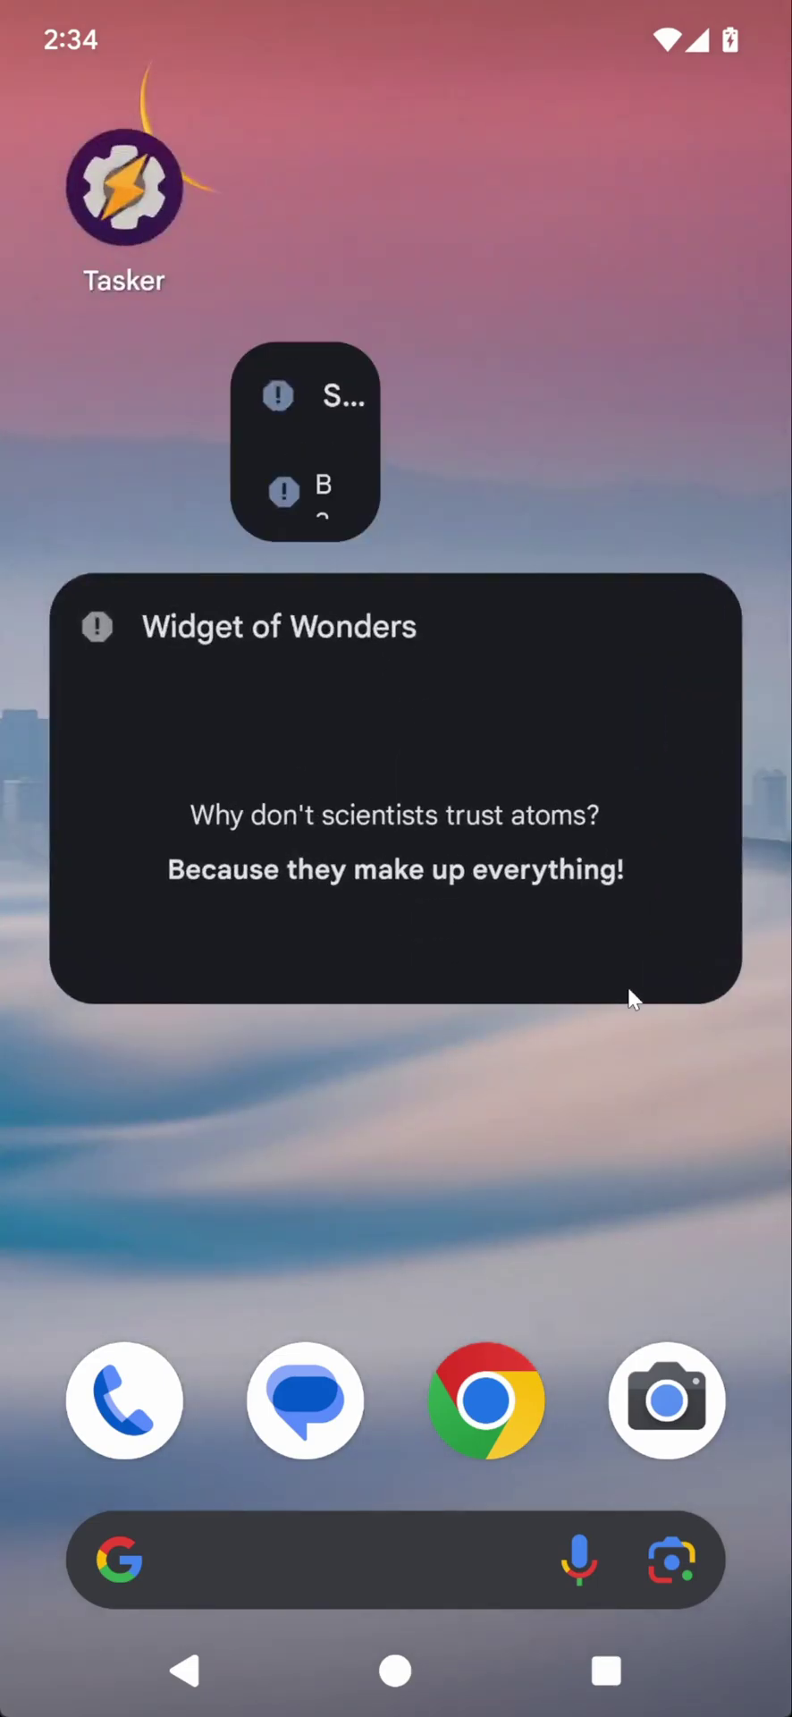
Step: Remove the joke widget, move the small widget beside the Tasker icon, and check the notification shade
left_click_drag(631, 997, 252, 285)
left_click_drag(299, 438, 311, 260)
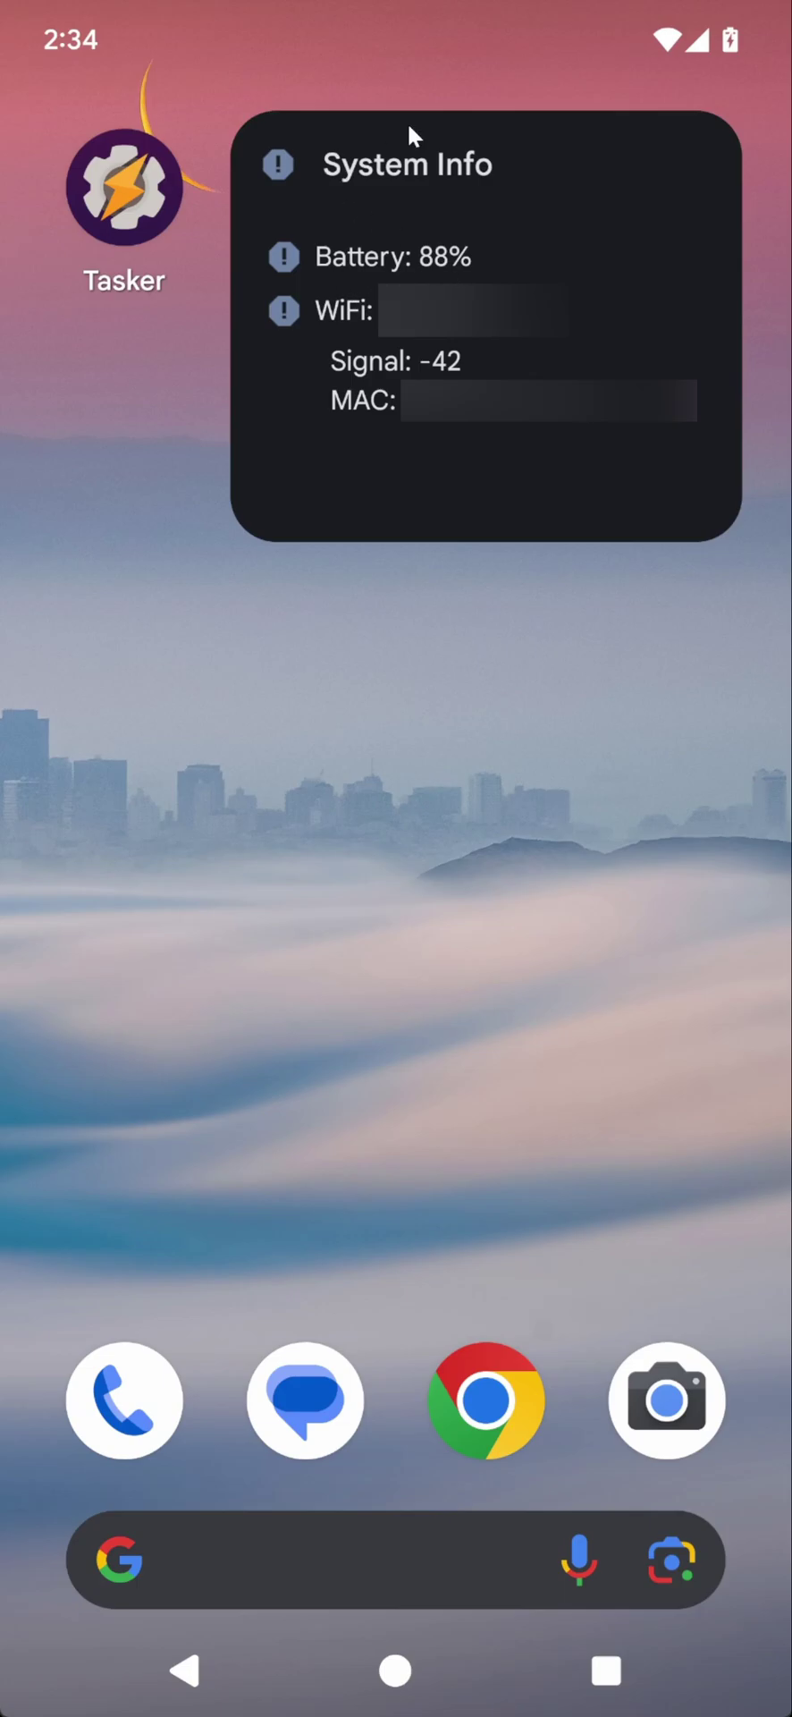
left_click_drag(696, 63, 624, 708)
left_click_drag(537, 1082, 367, 396)
Step: Remove the System Info widget, return to Tasker's AI generator, and clear its chat history
left_click_drag(416, 341, 395, 80)
left_click(607, 1670)
left_click(394, 861)
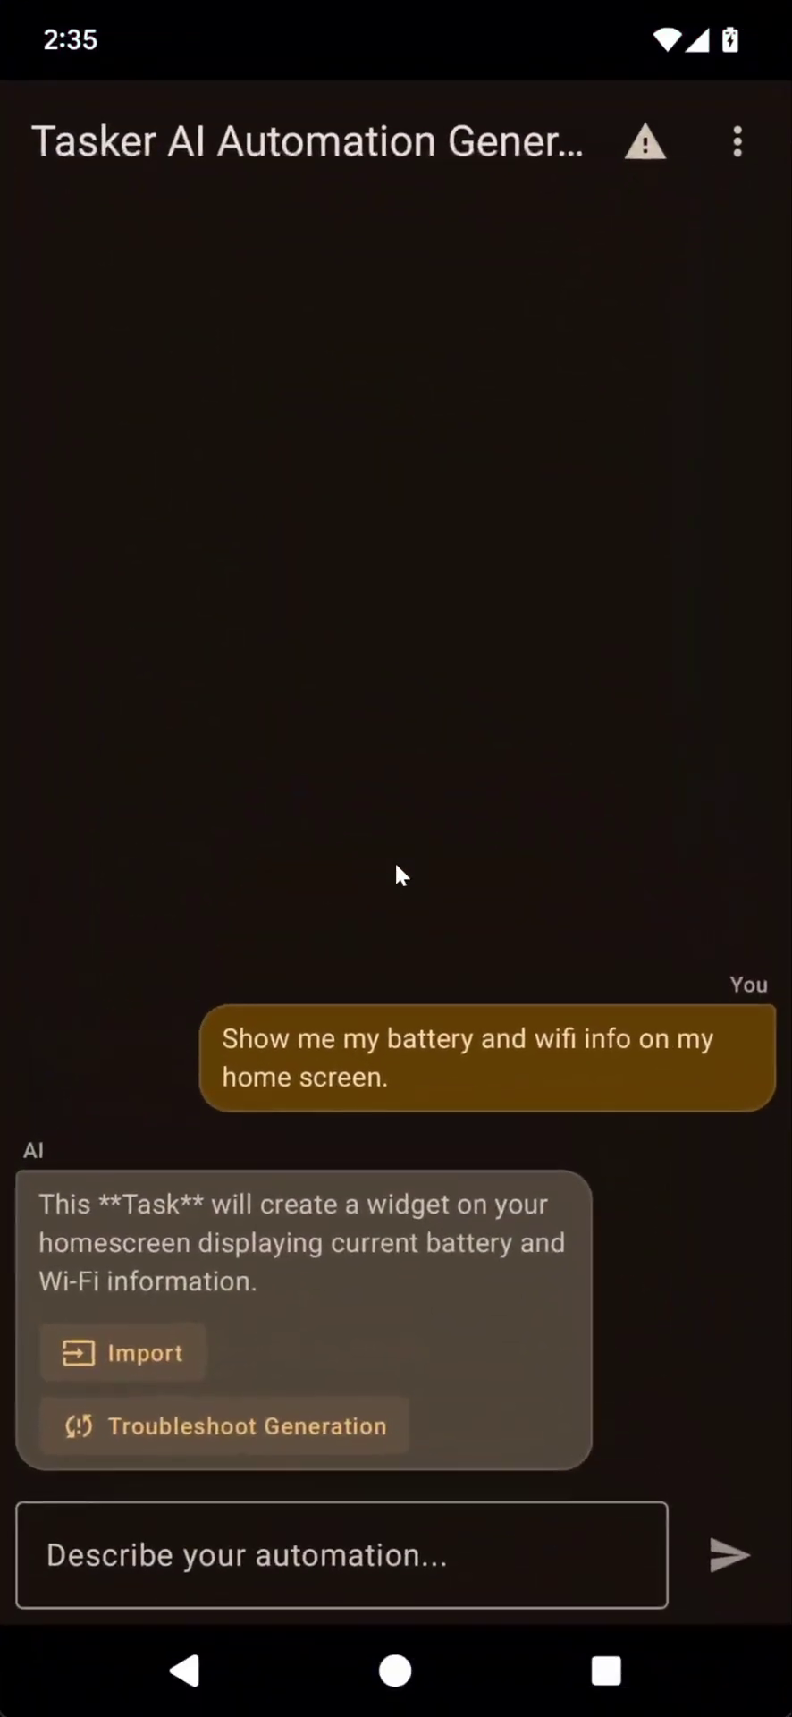
left_click(734, 141)
left_click(674, 348)
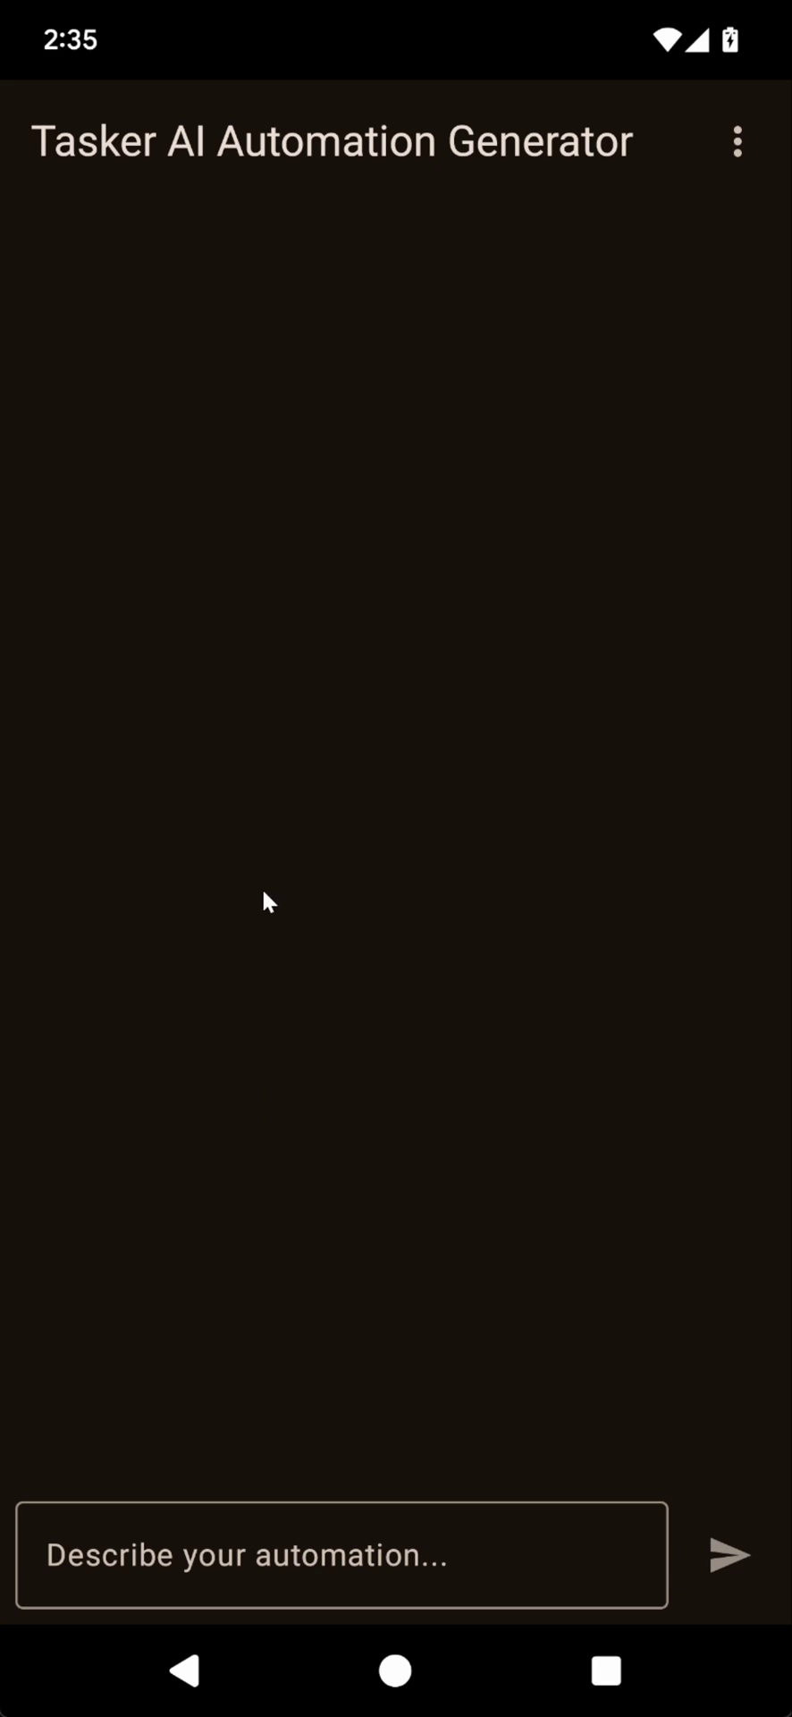
Step: Start the prompt: 'I want a reddit widget that gets the hottest topics in Tasker's subreddit'
left_click(268, 1533)
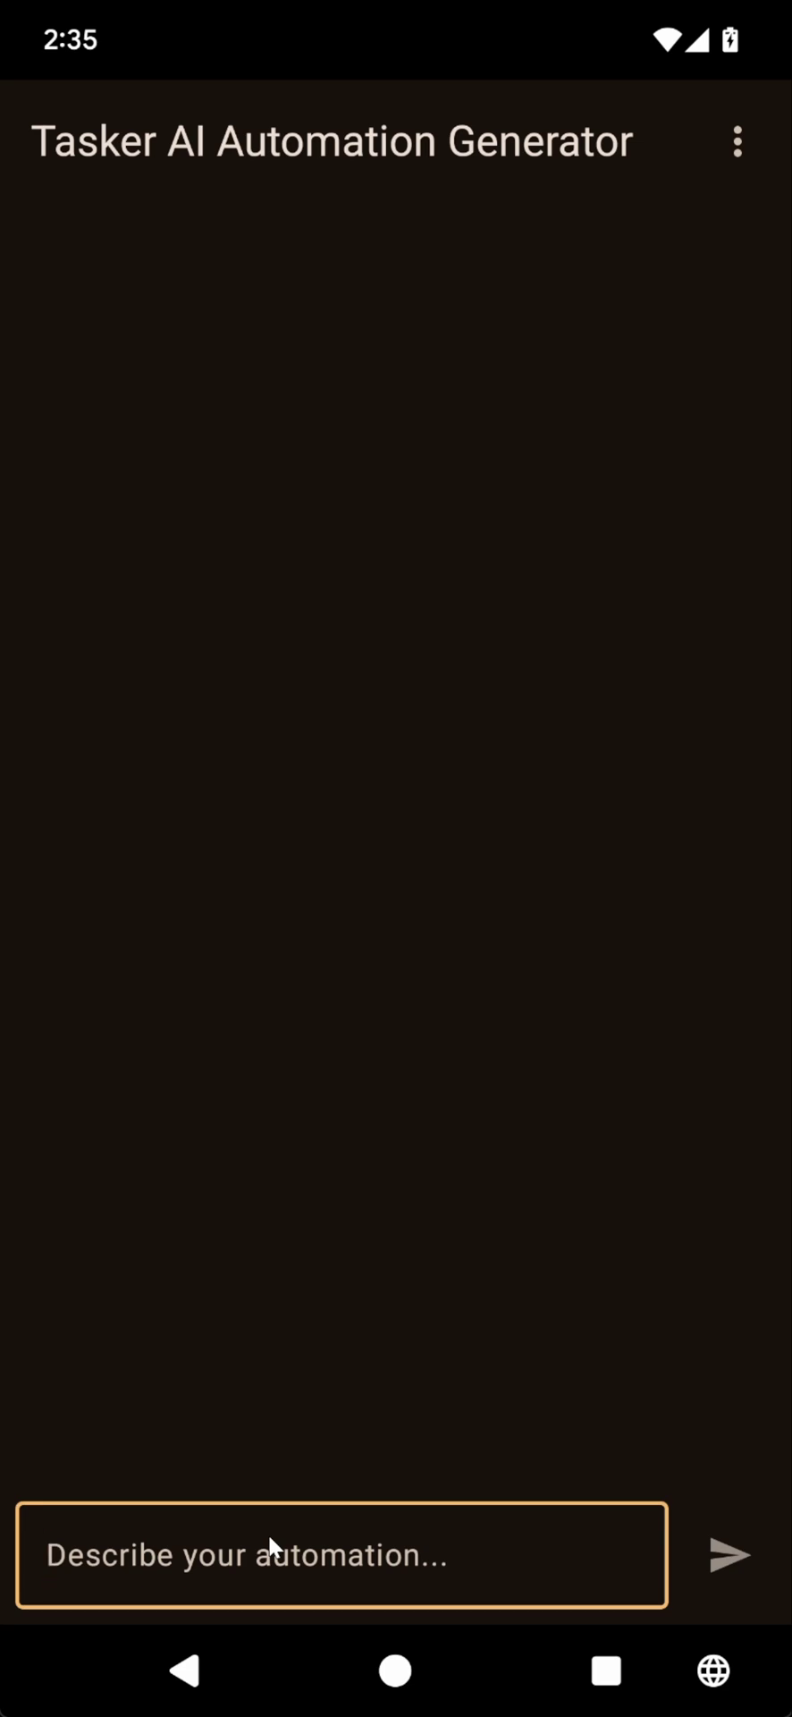
type("I want ")
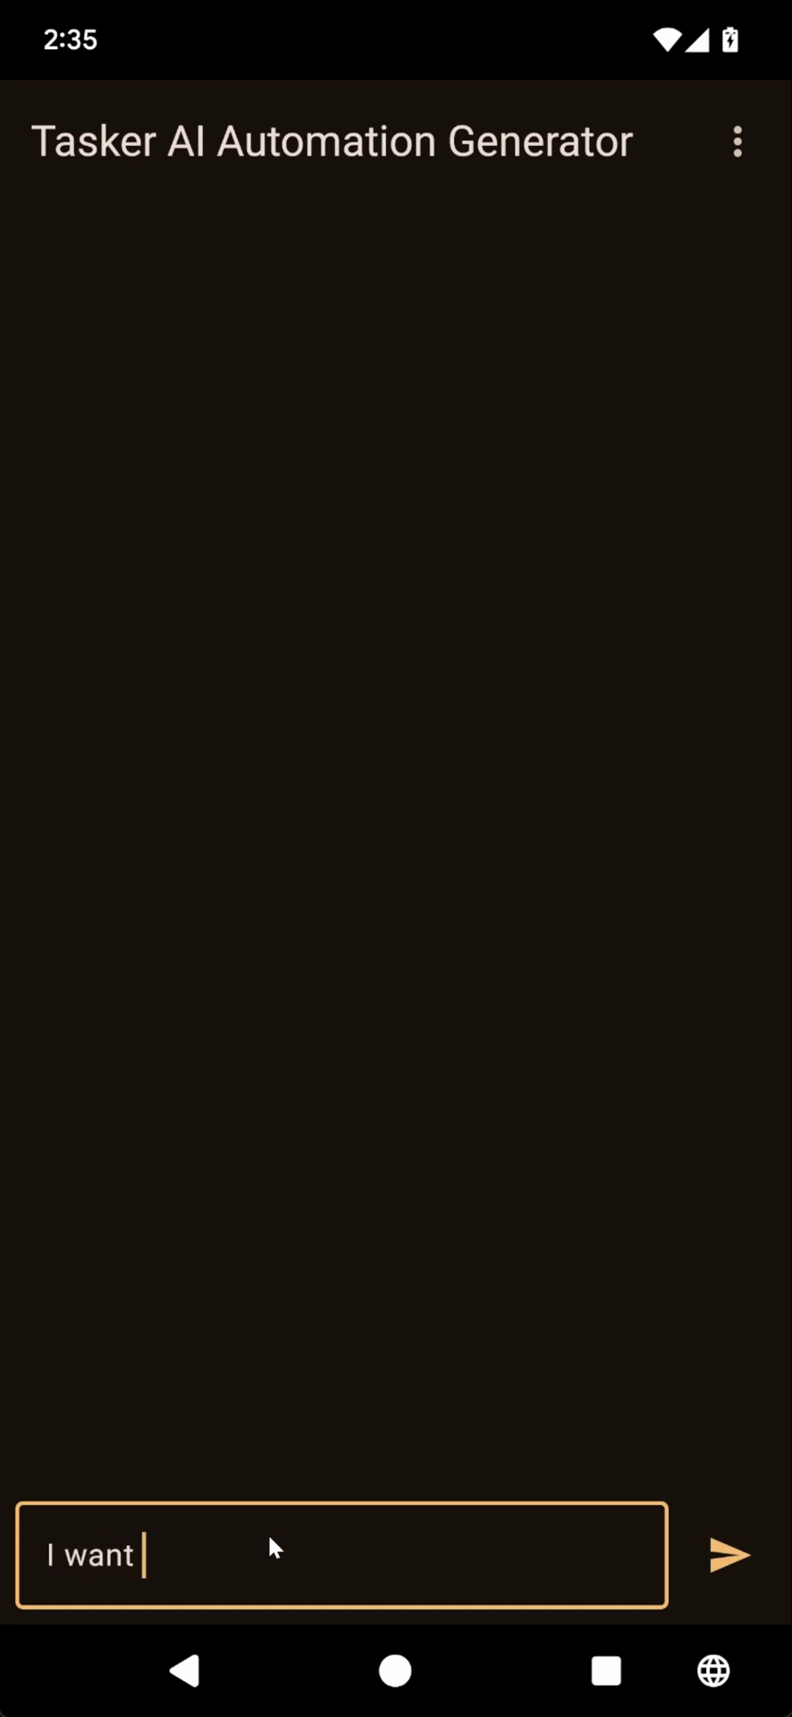
type("a reddit w")
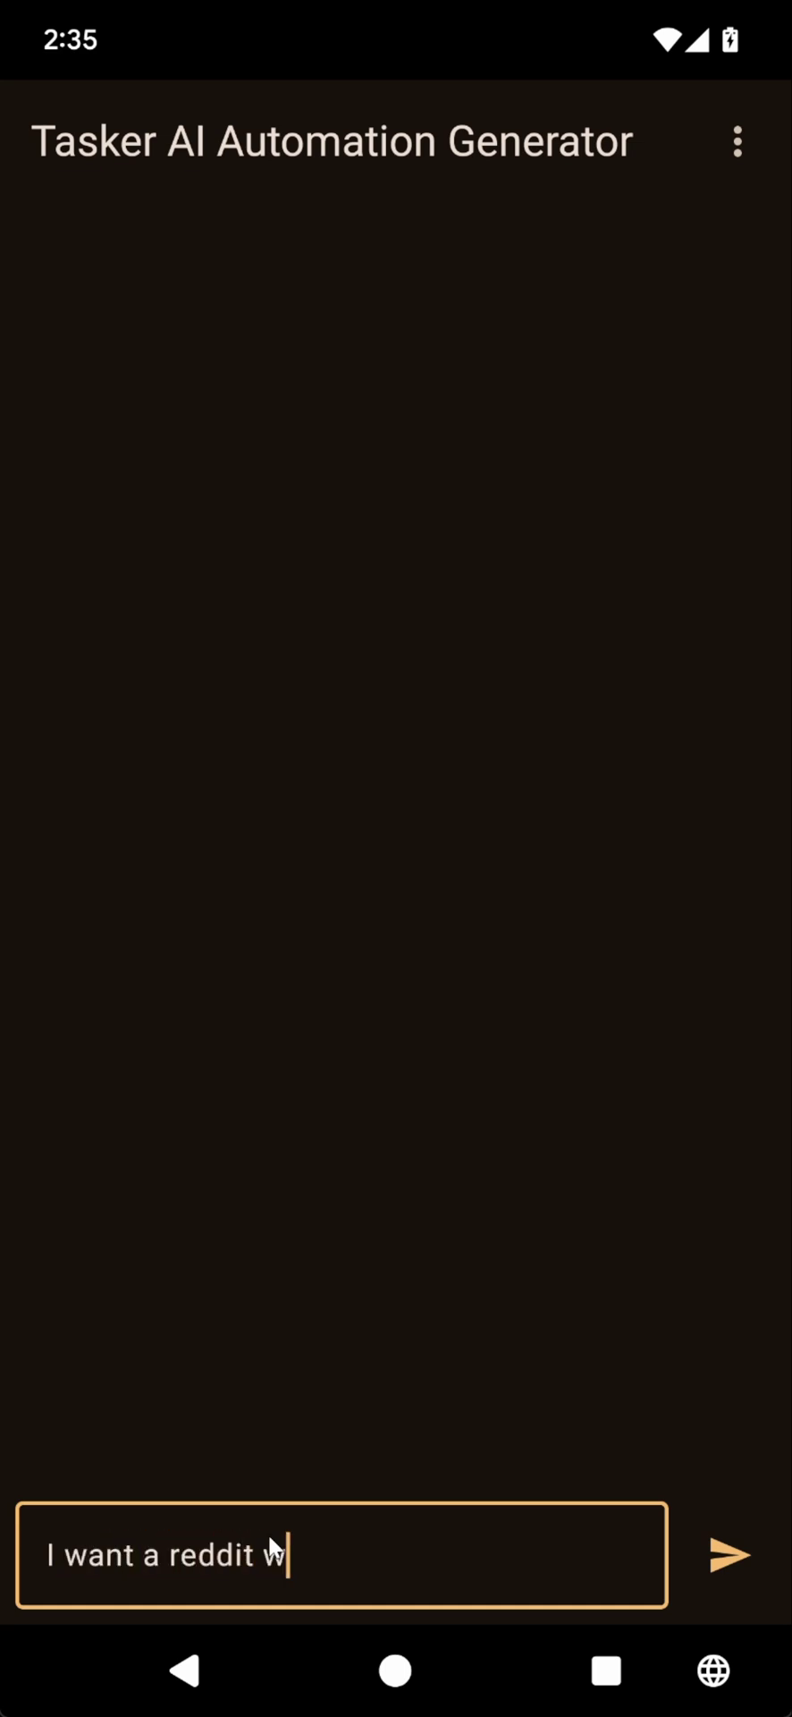
type("idget that gets the hortt")
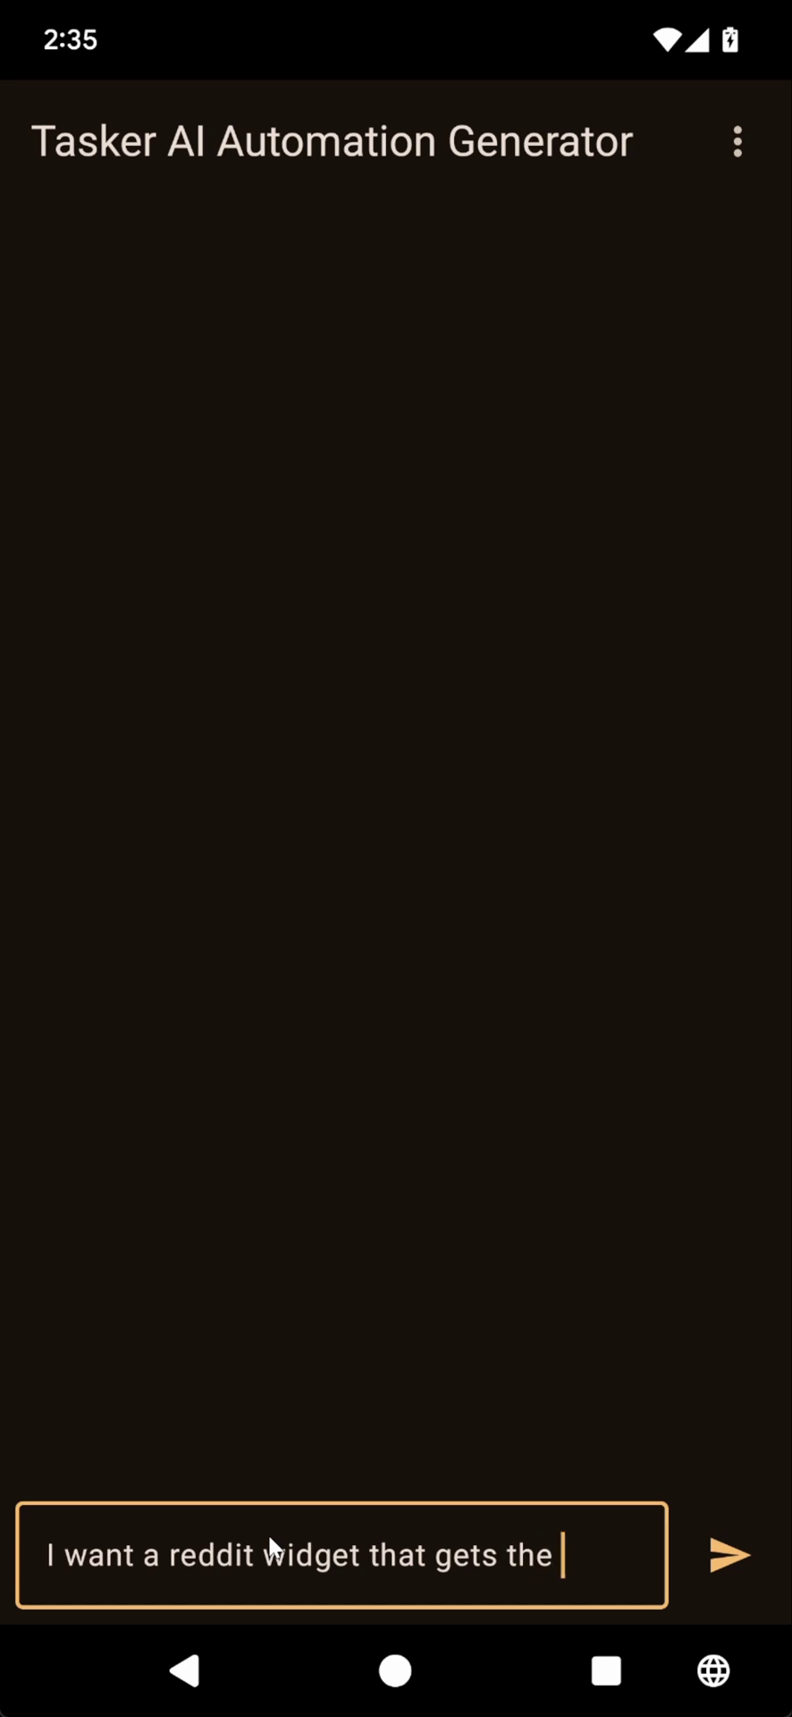
key("BackSpace")
key("BackSpace")
key("BackSpace")
type("tte")
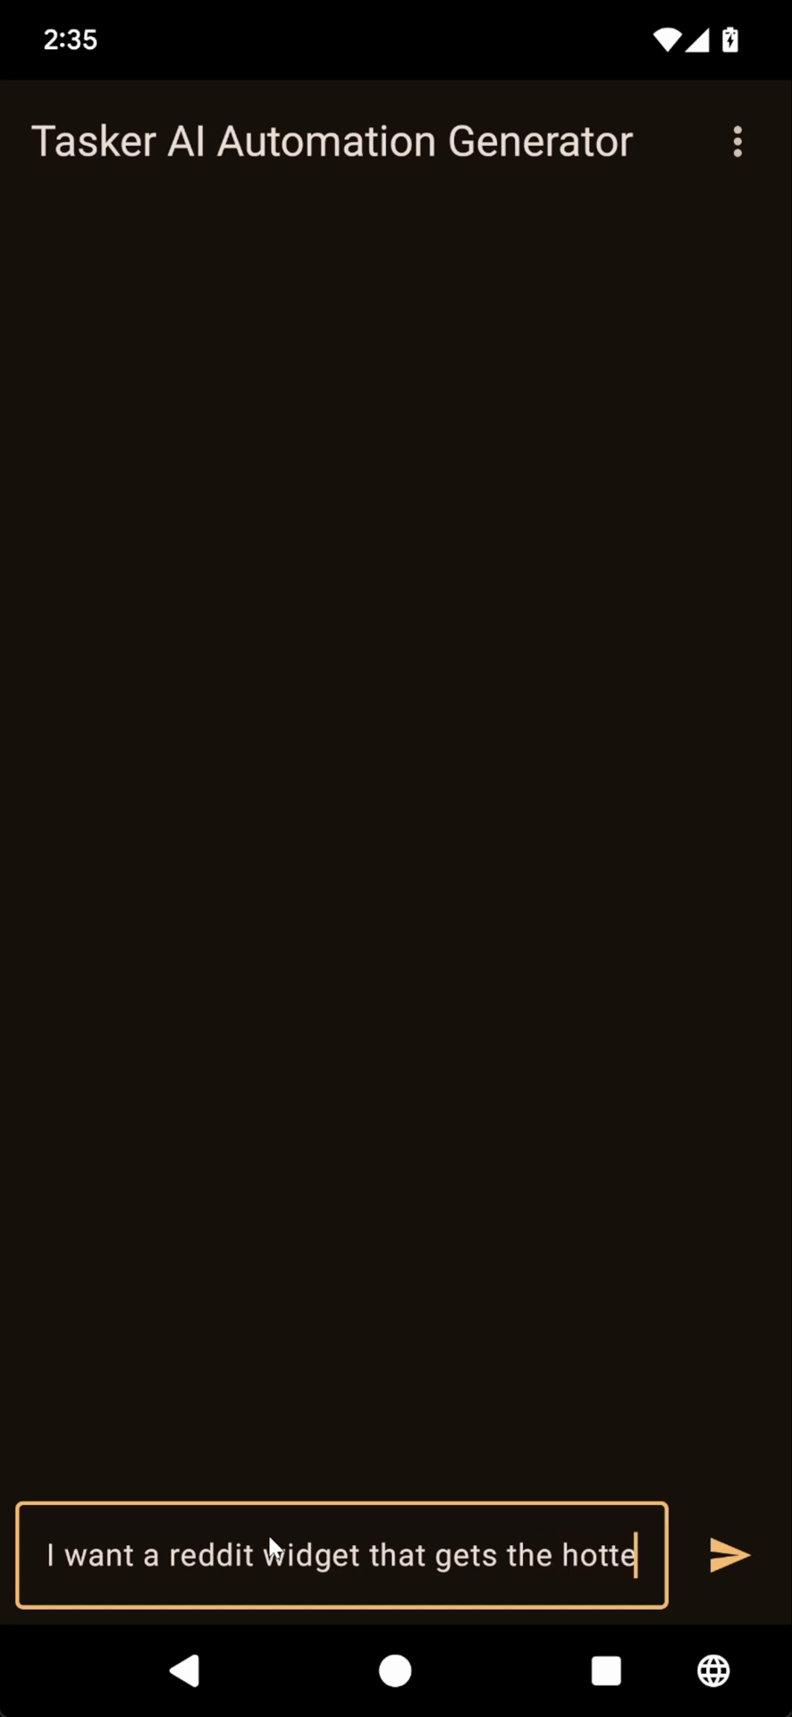
type("st topics in Tasker's")
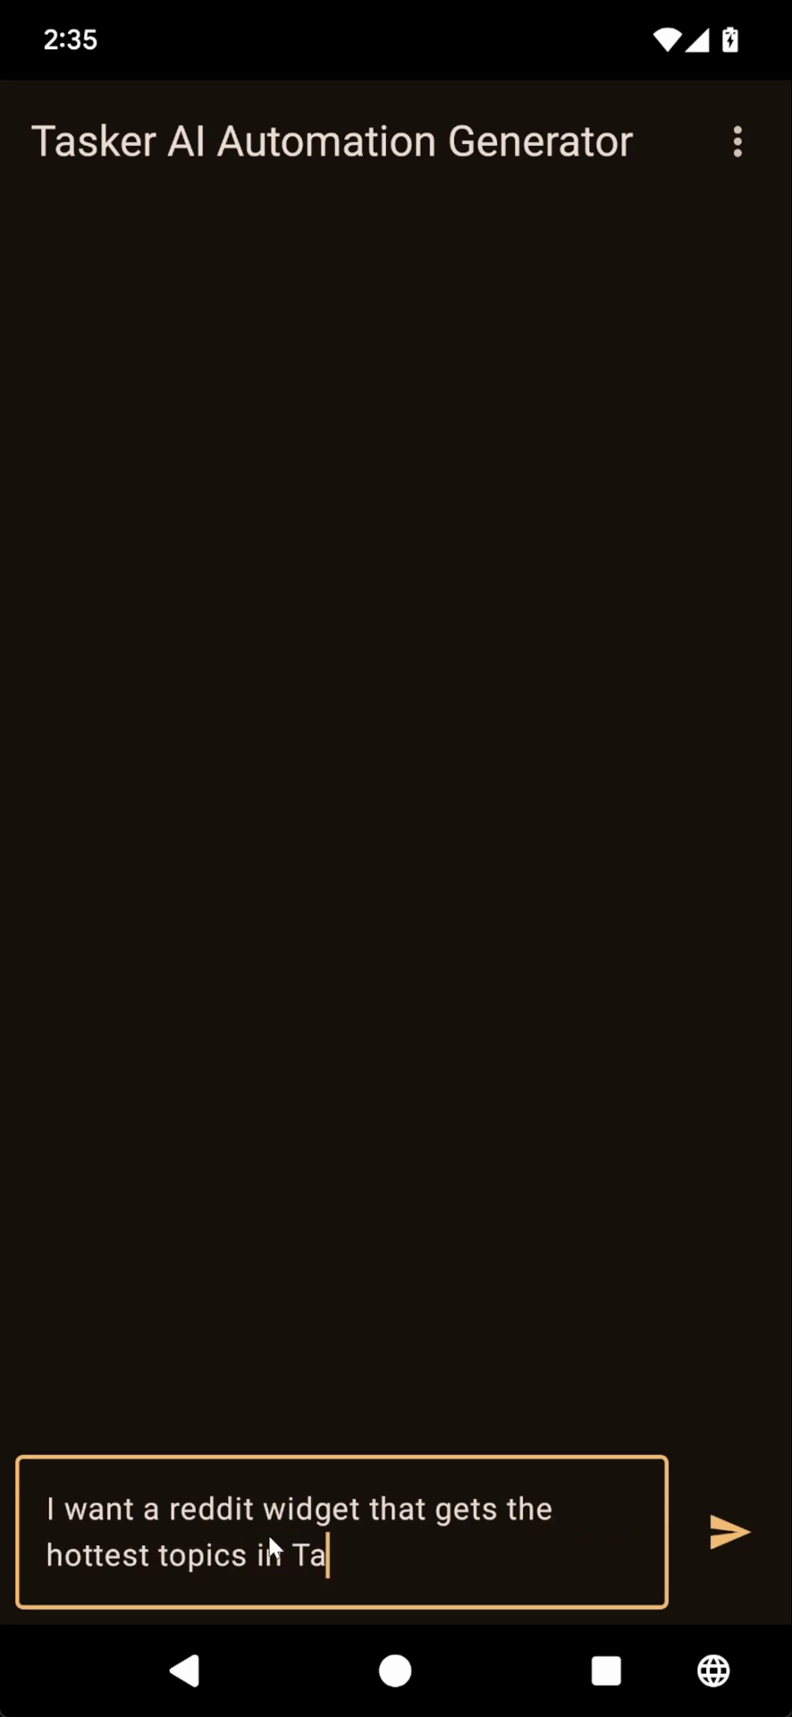
key("BackSpace")
type("'s subreddit")
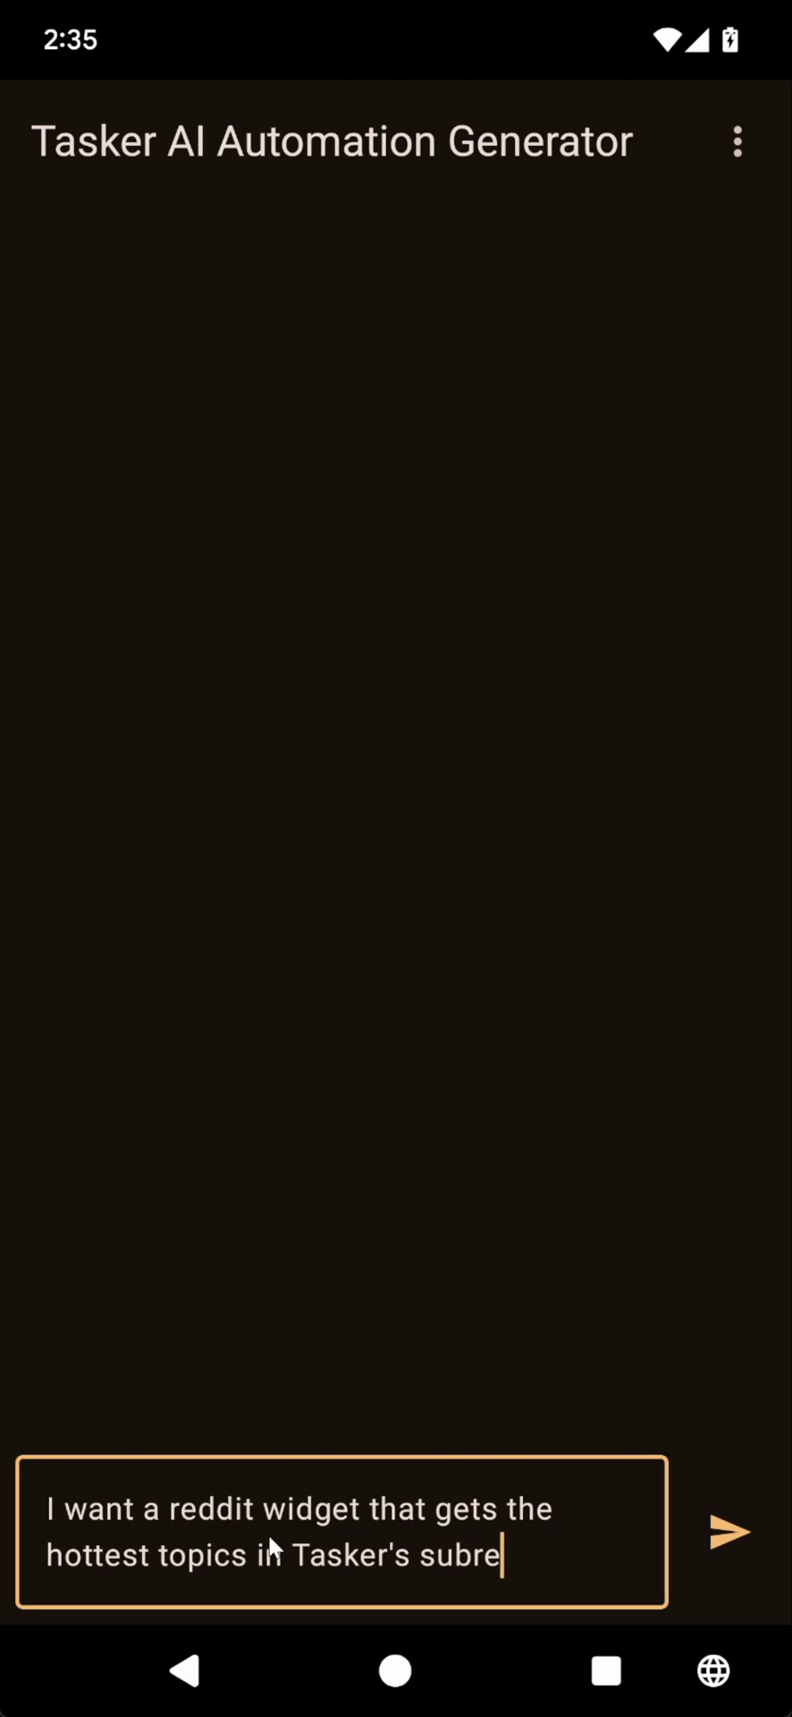
Step: Extend the prompt to 10 topics, a refresh button, and automatic refresh every 6 hours
key("ctrl+Left")
key("ctrl+Left")
key("ctrl+Left")
type("10 topics")
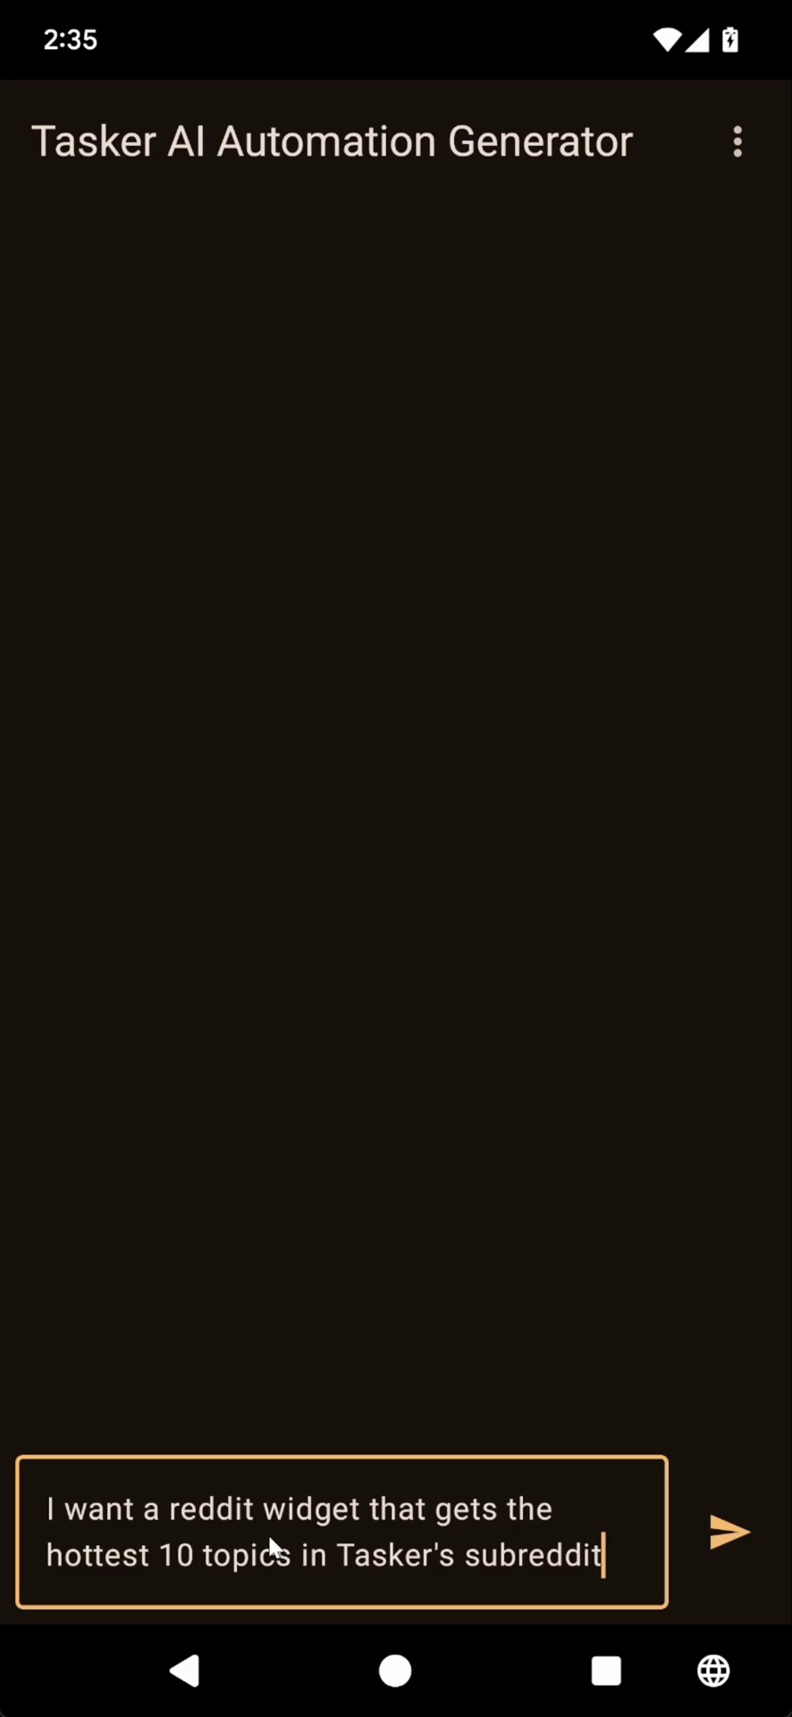
type(" in Tasker's subreddit and show")
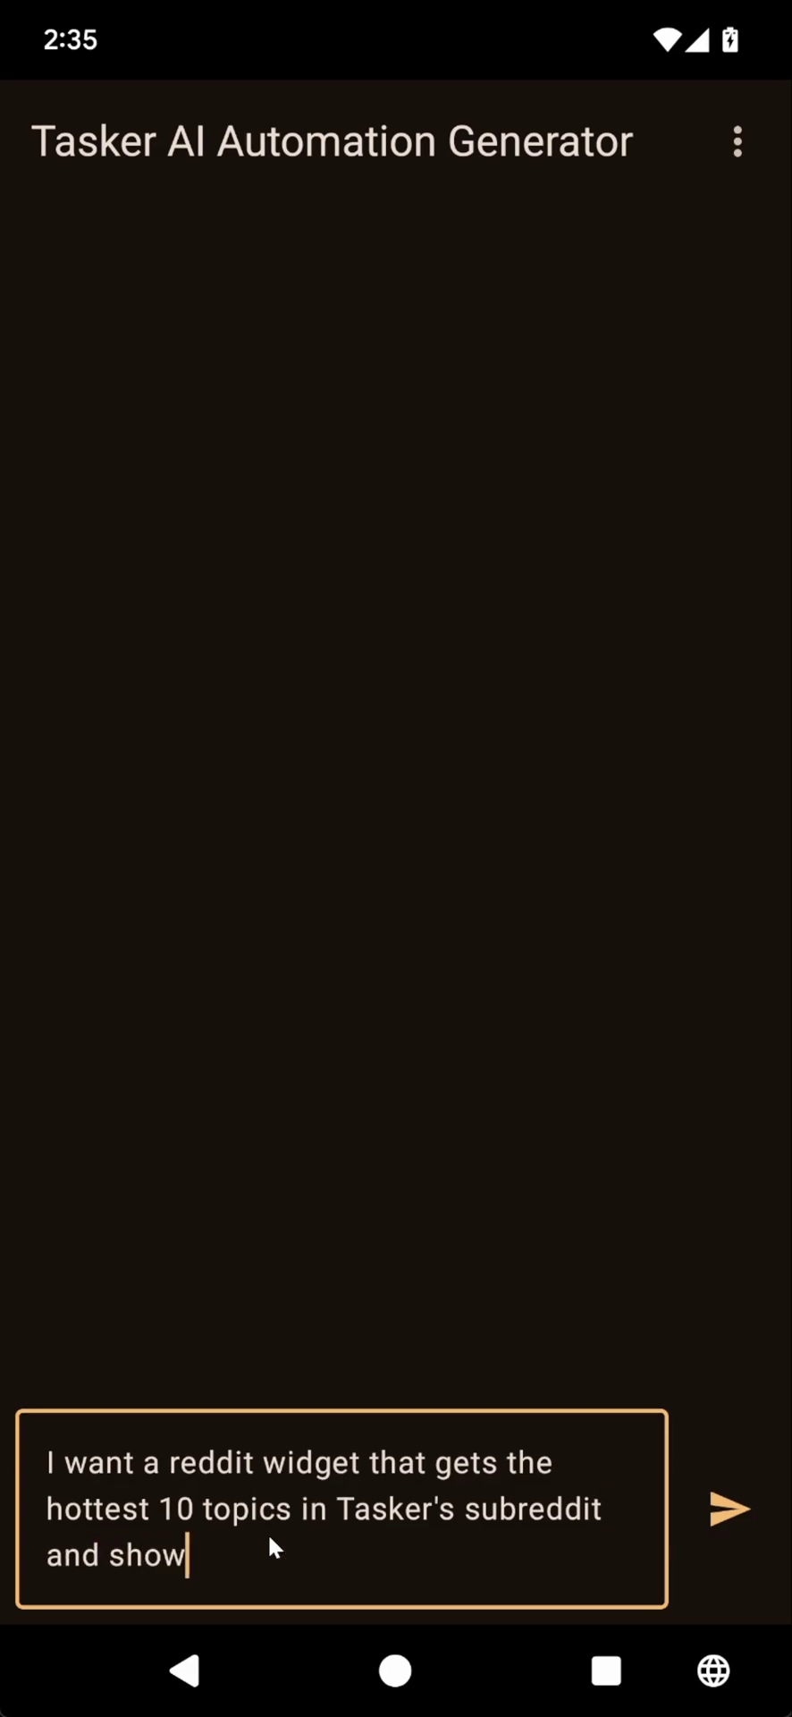
type("s it to")
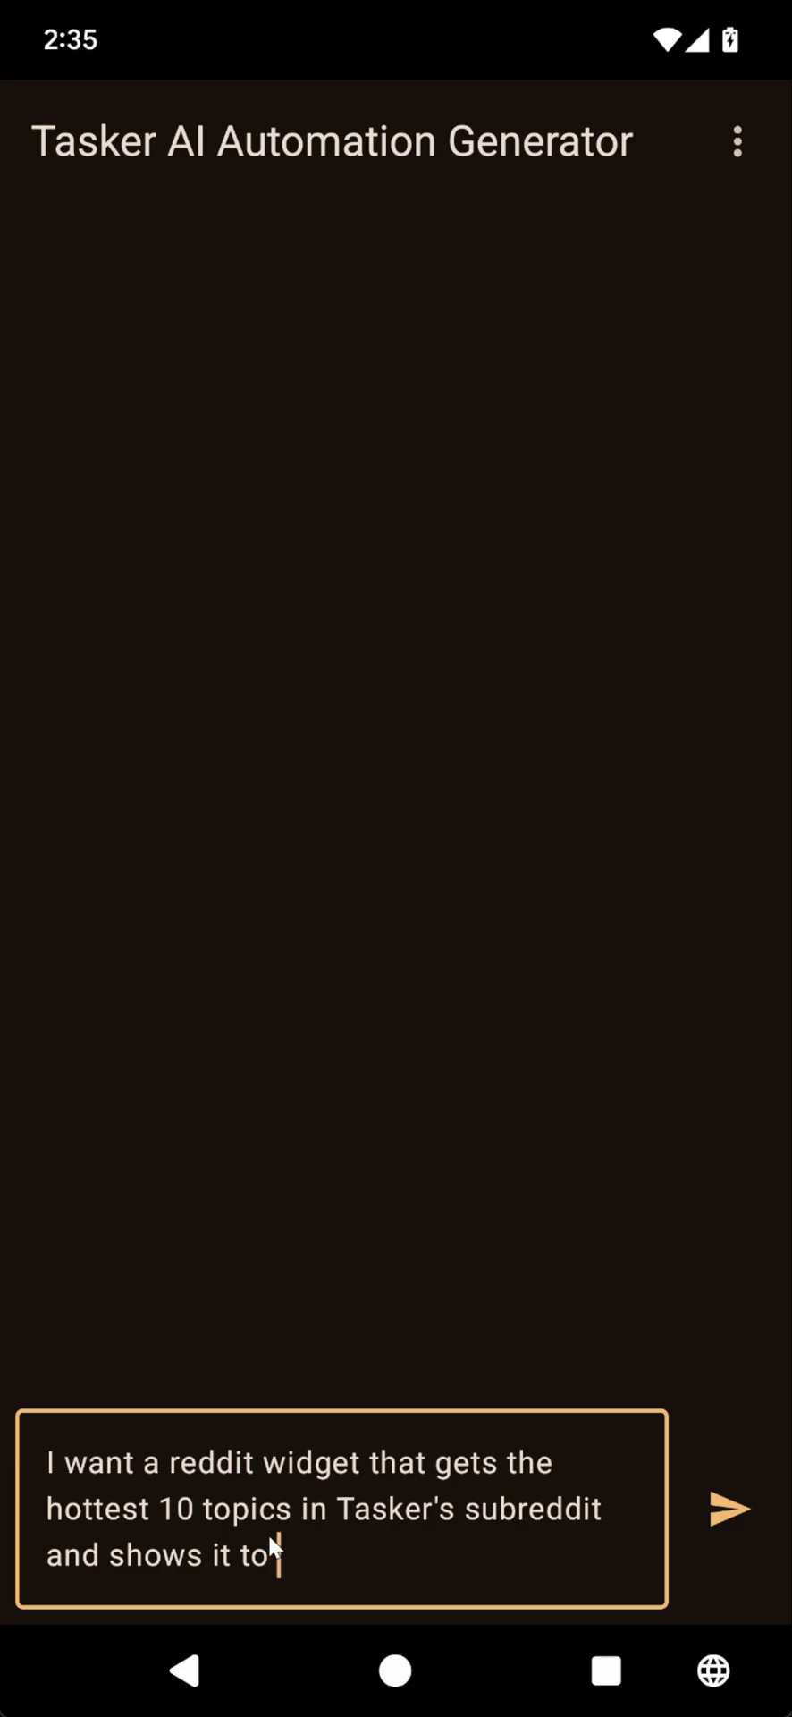
type(" me. I want ")
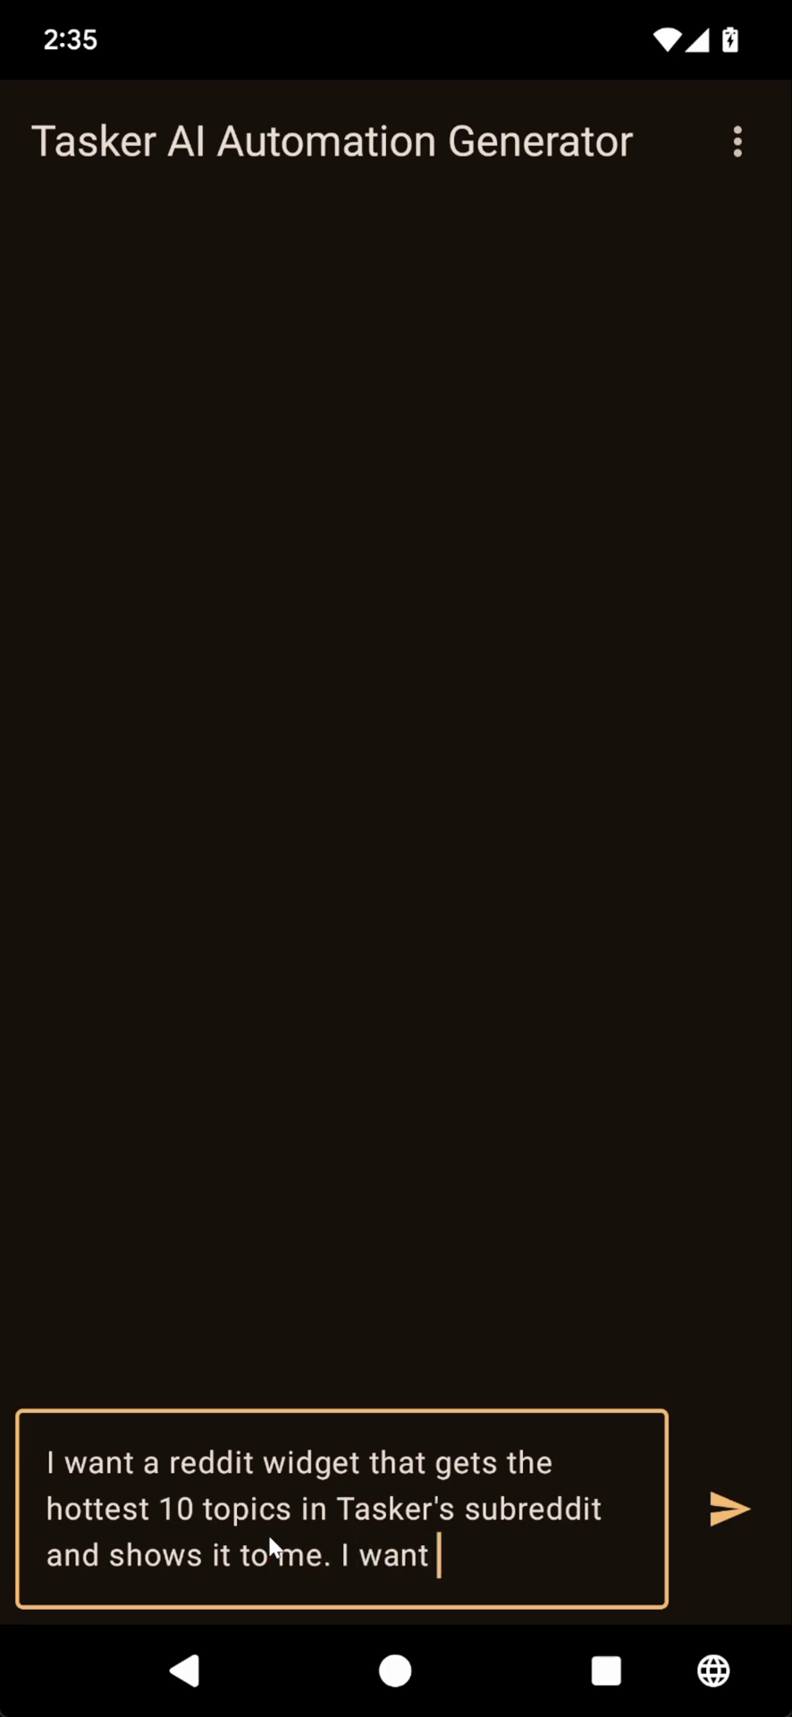
type("there to be a ")
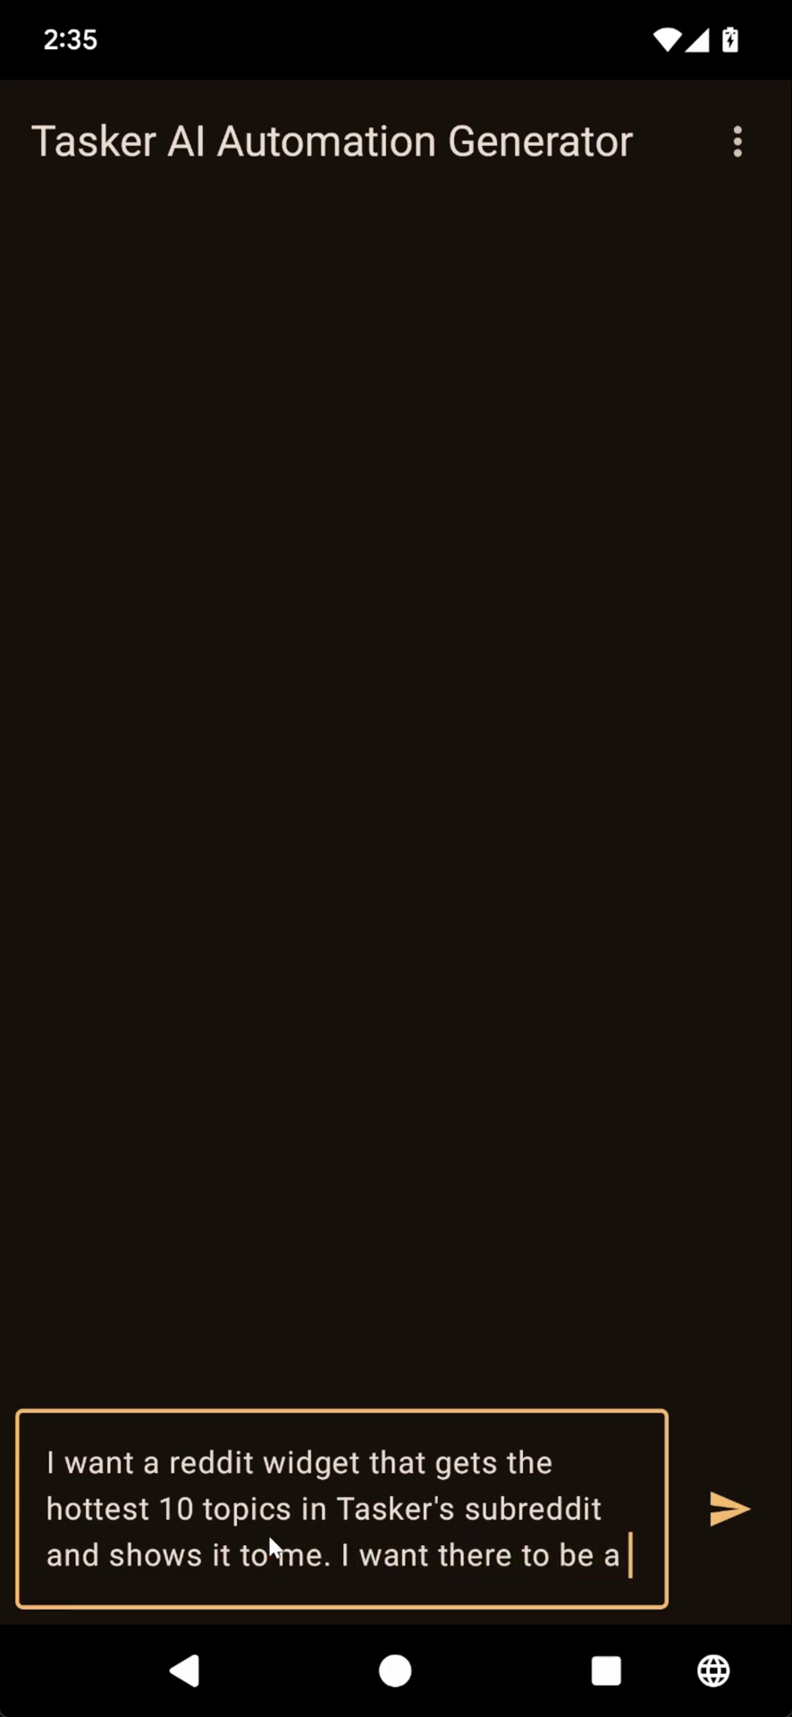
type("refresh ")
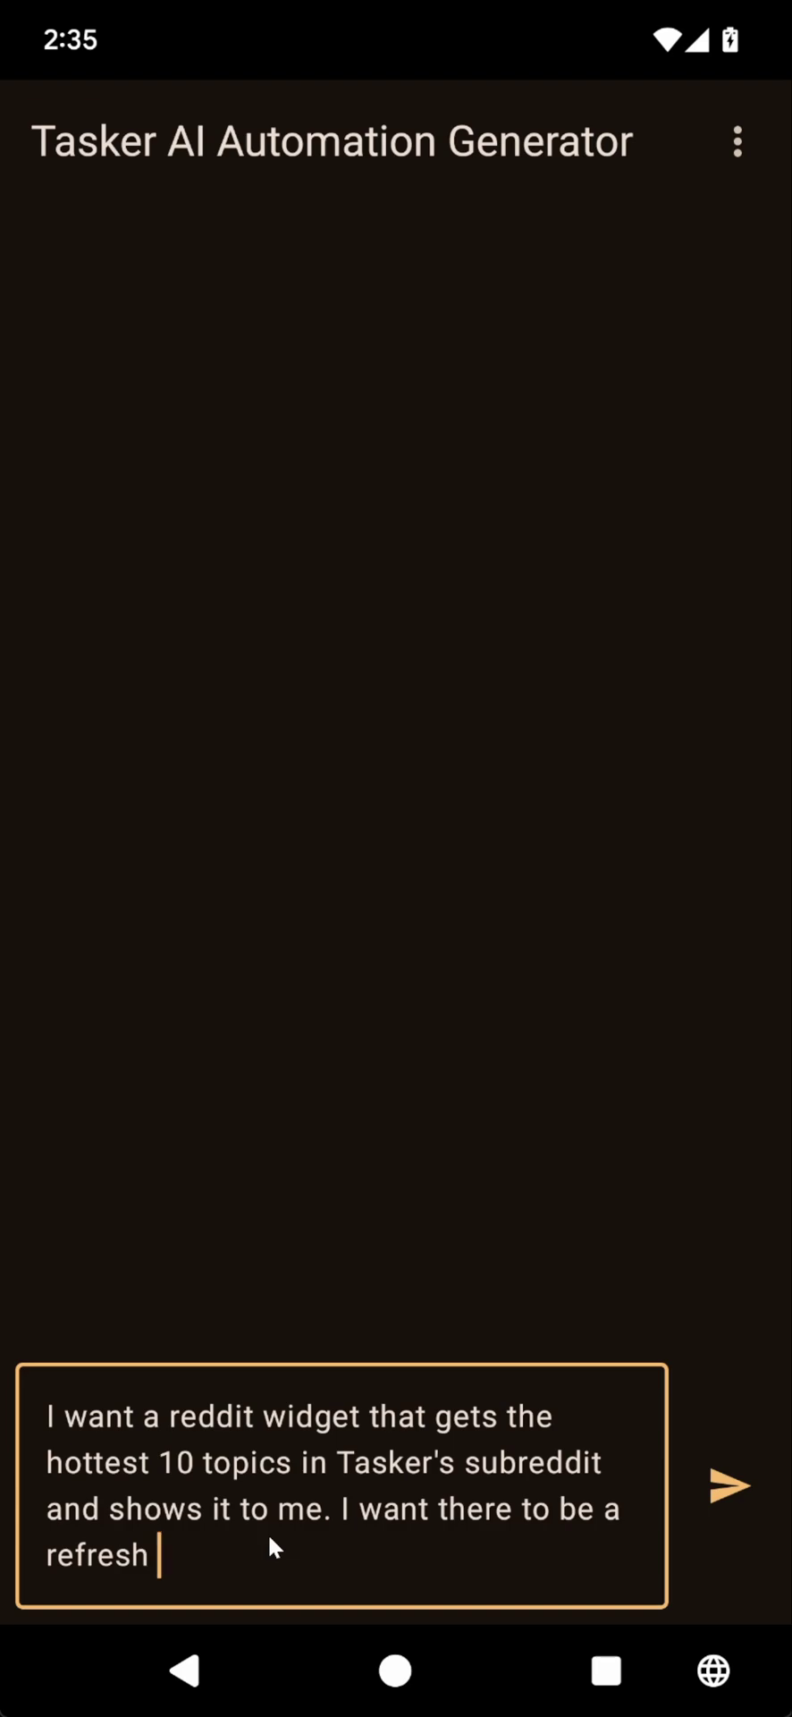
type("button and")
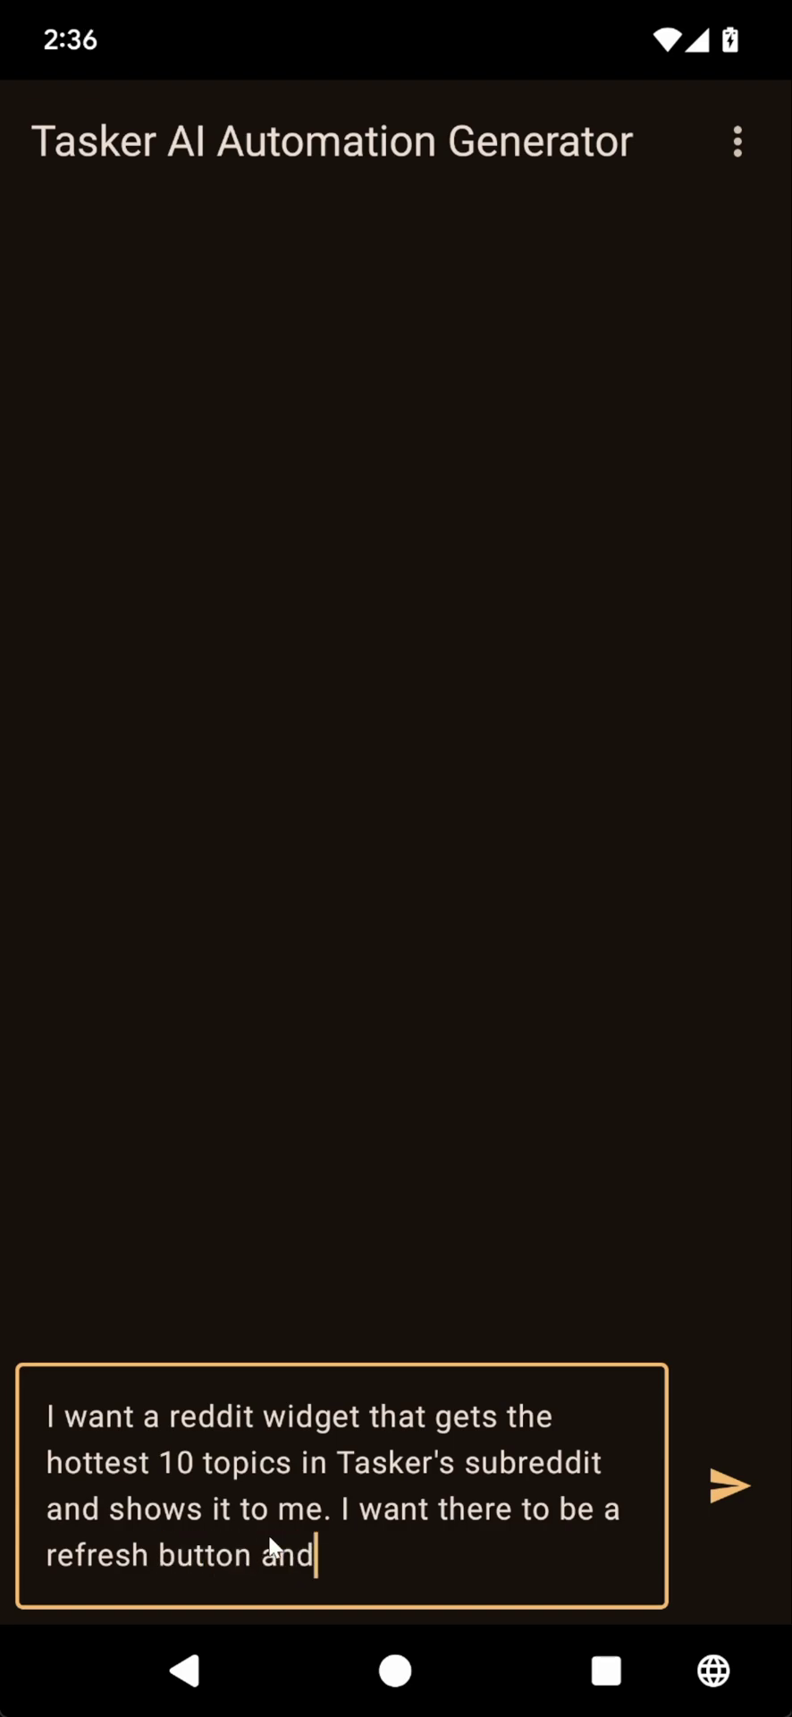
type(" a l")
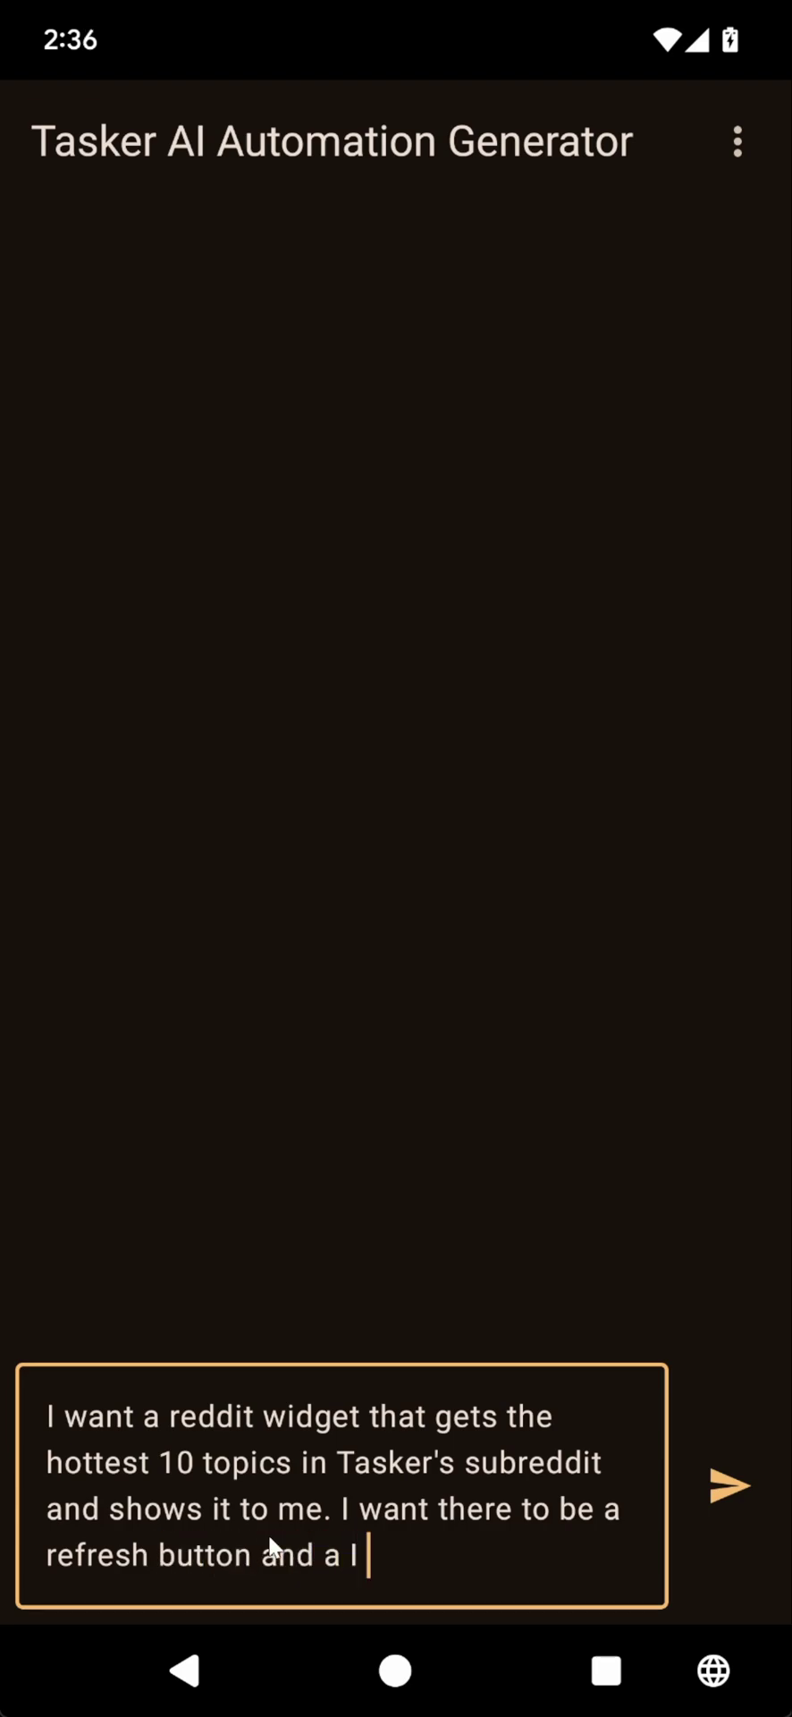
key("BackSpace")
key("BackSpace")
type("I also w")
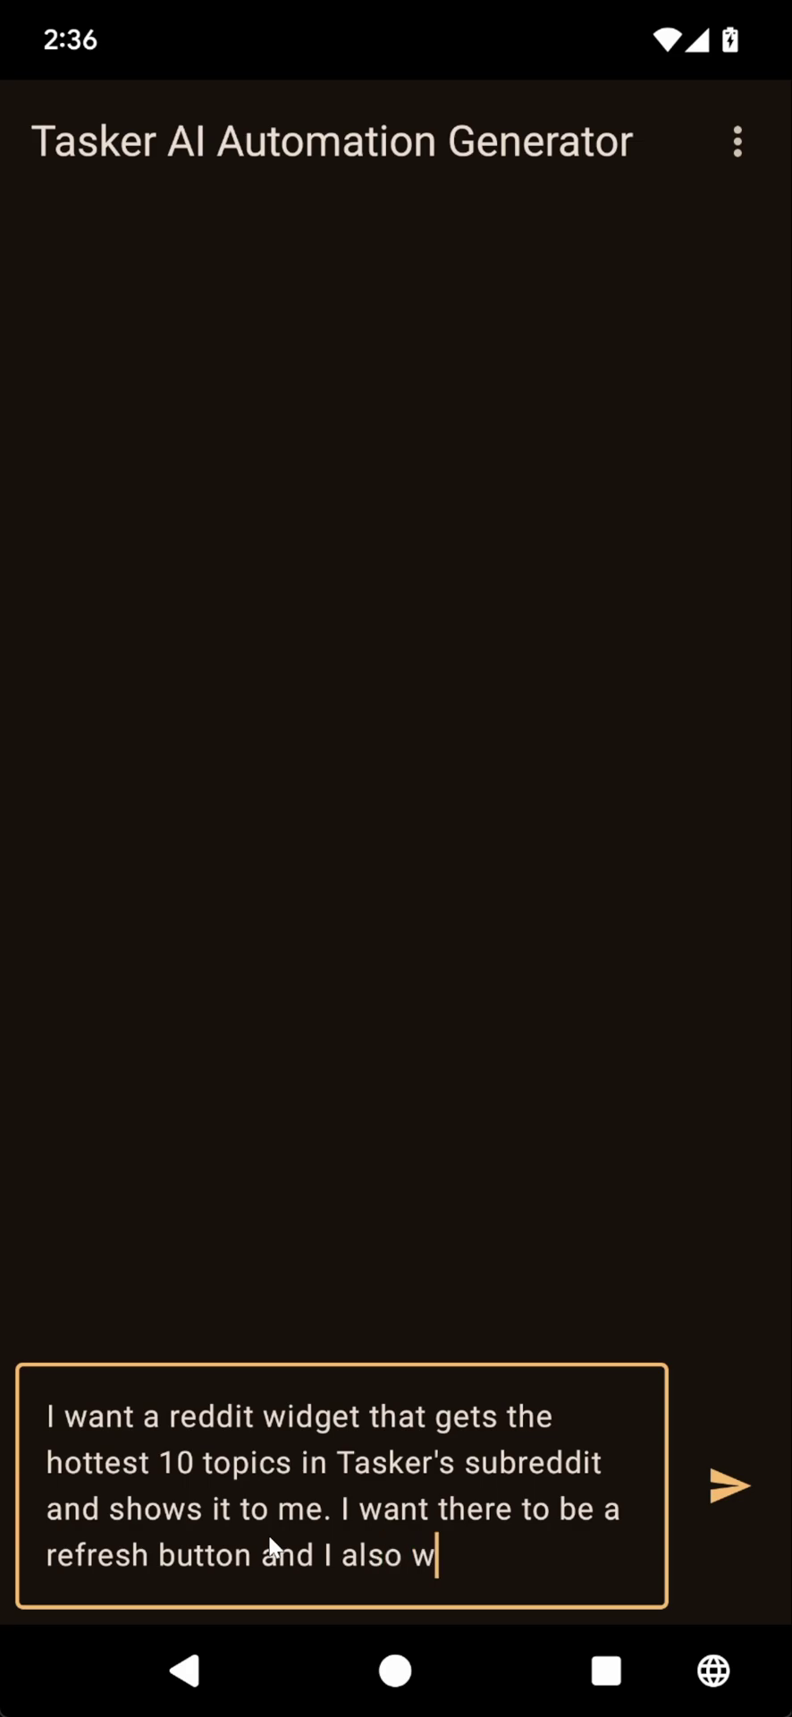
type("ant tit")
key("BackSpace")
key("BackSpace")
key("BackSpace")
type("it to ")
type("automaticall")
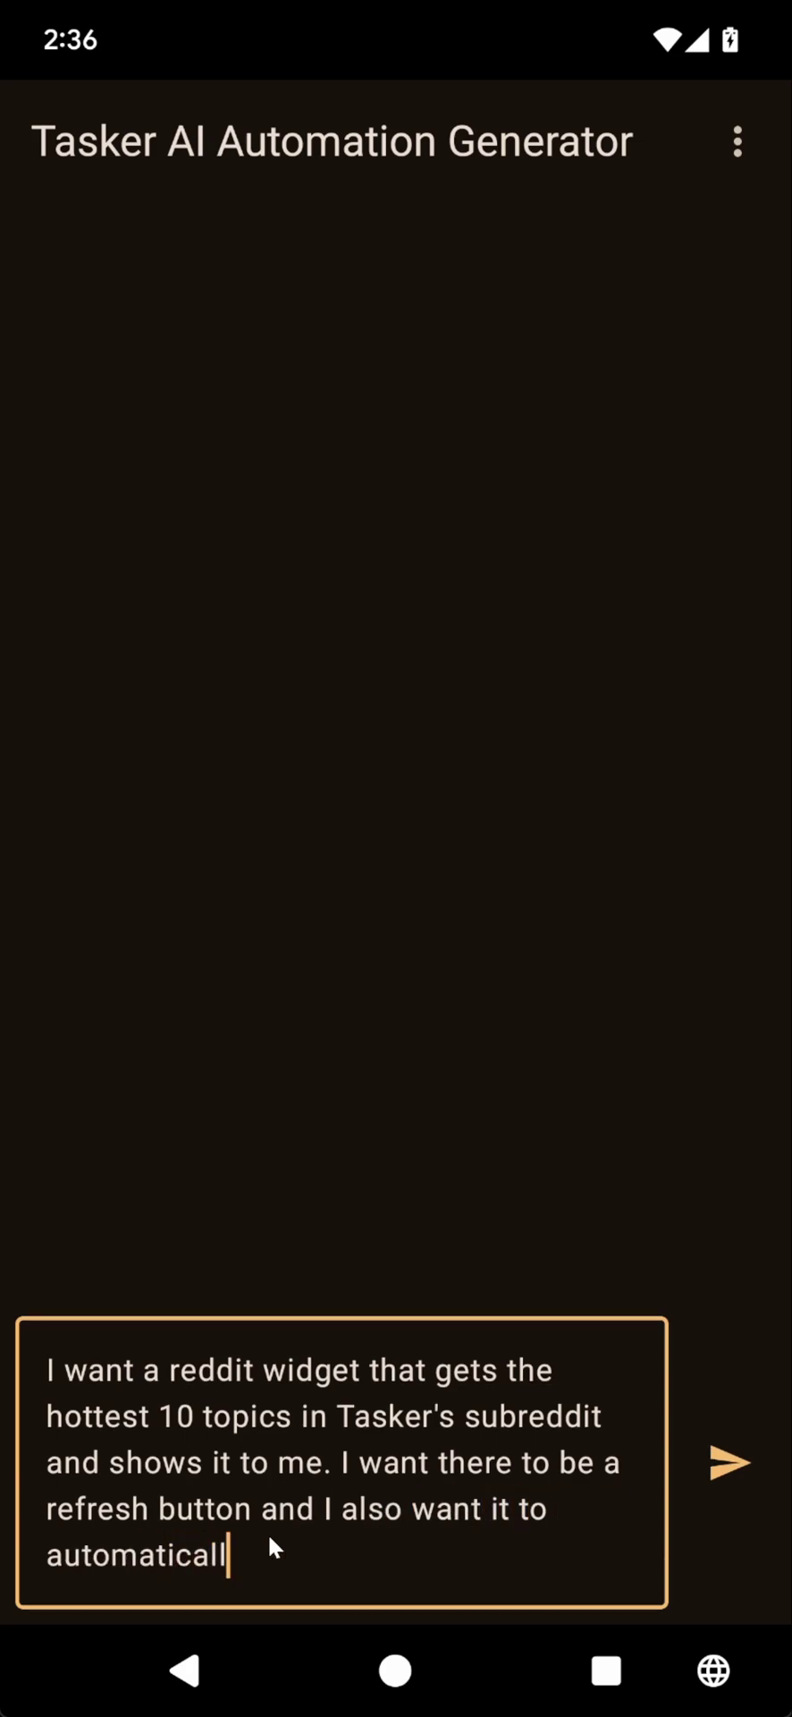
type("y refresh itse")
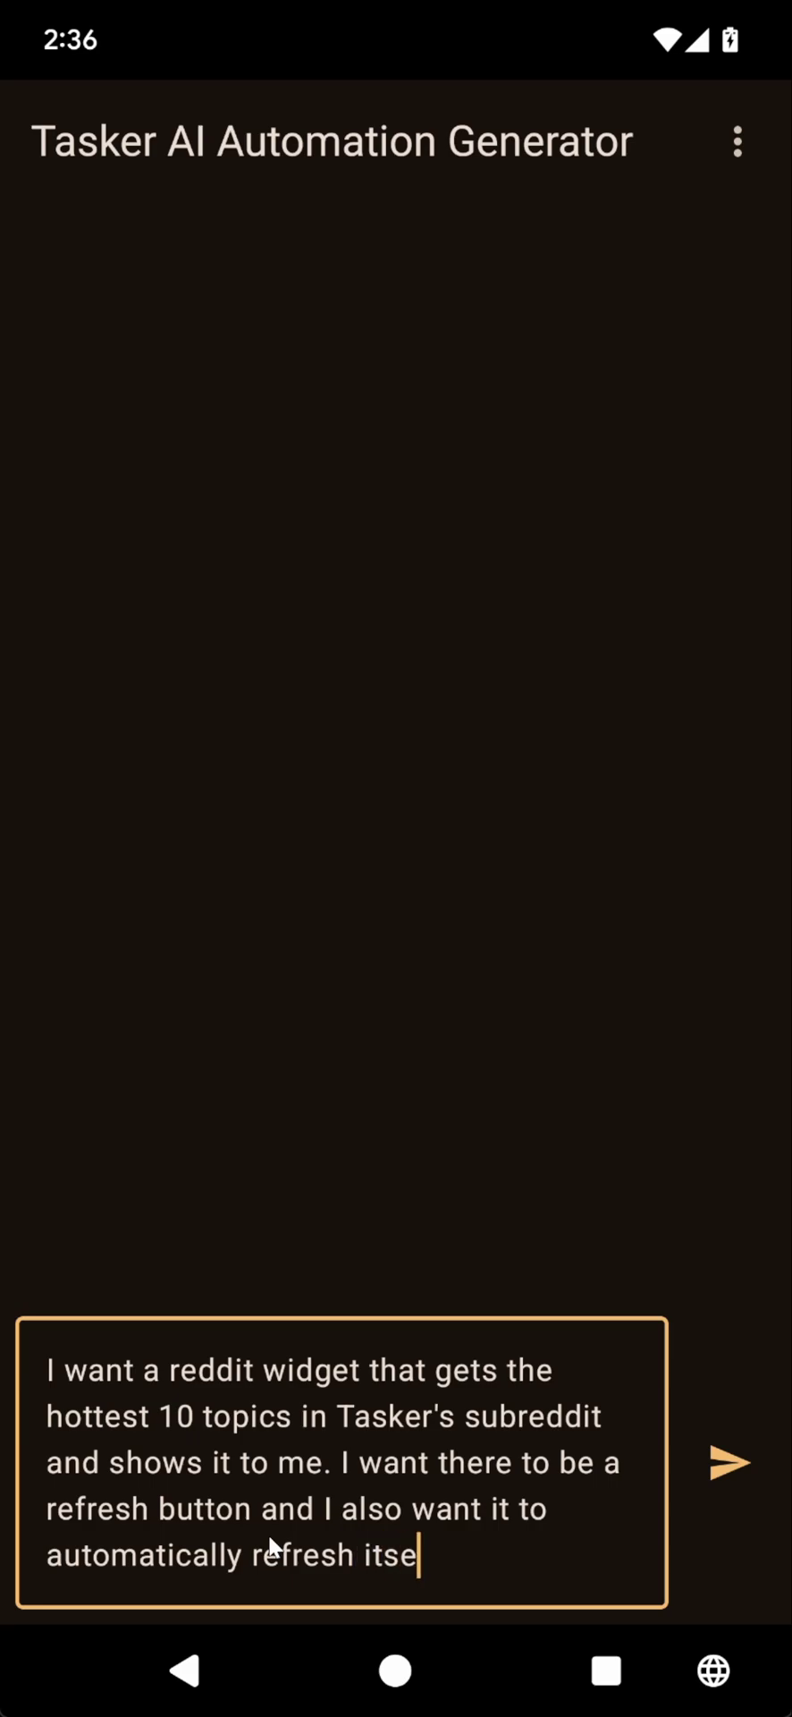
type("lf every 6 h")
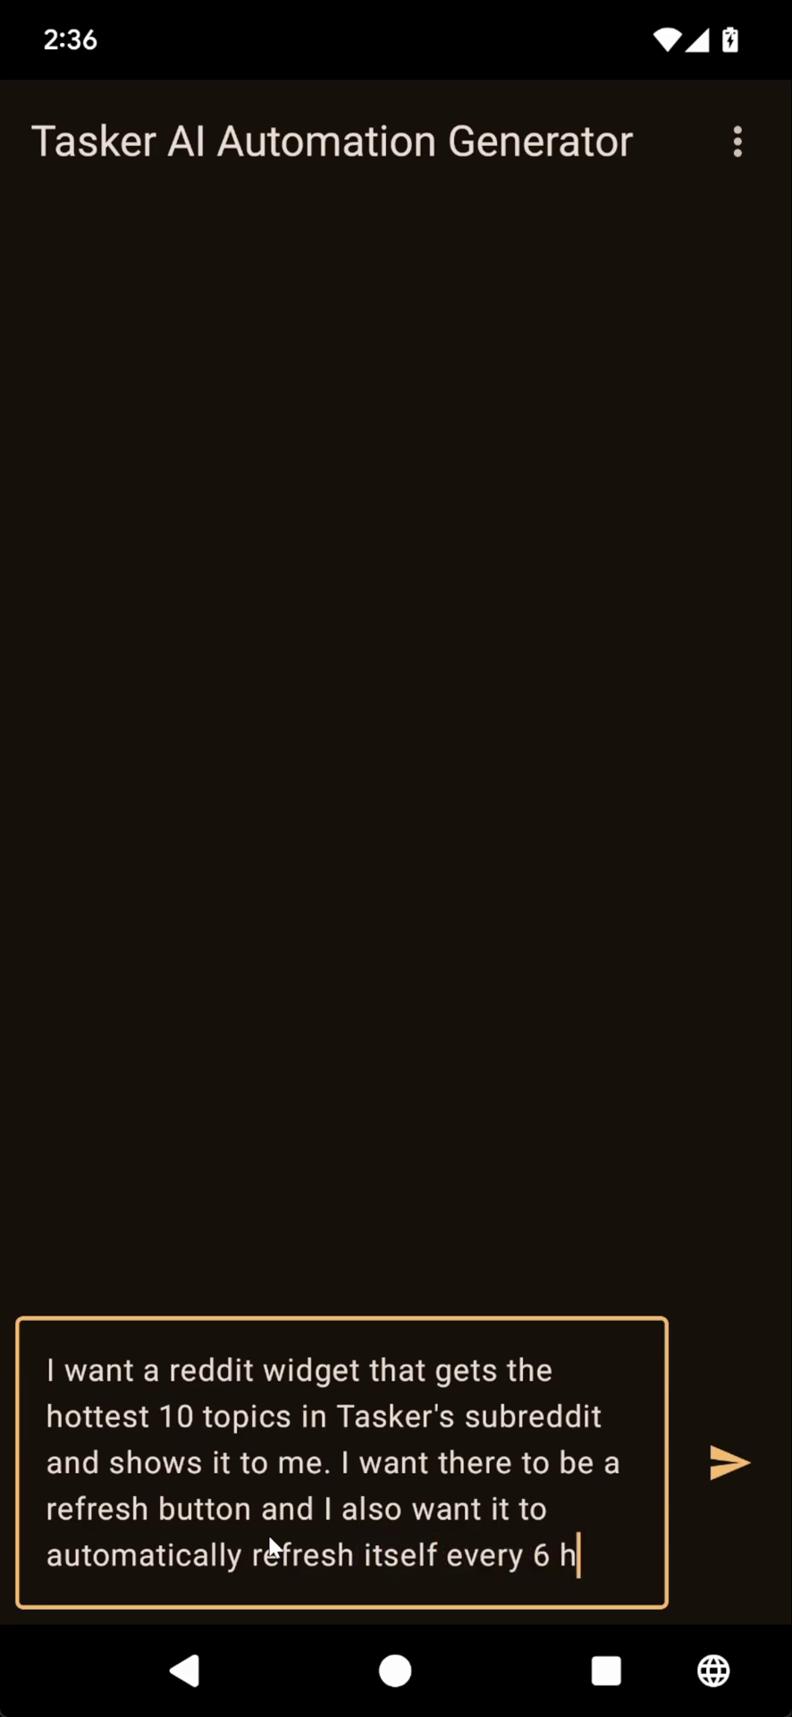
type("ours.")
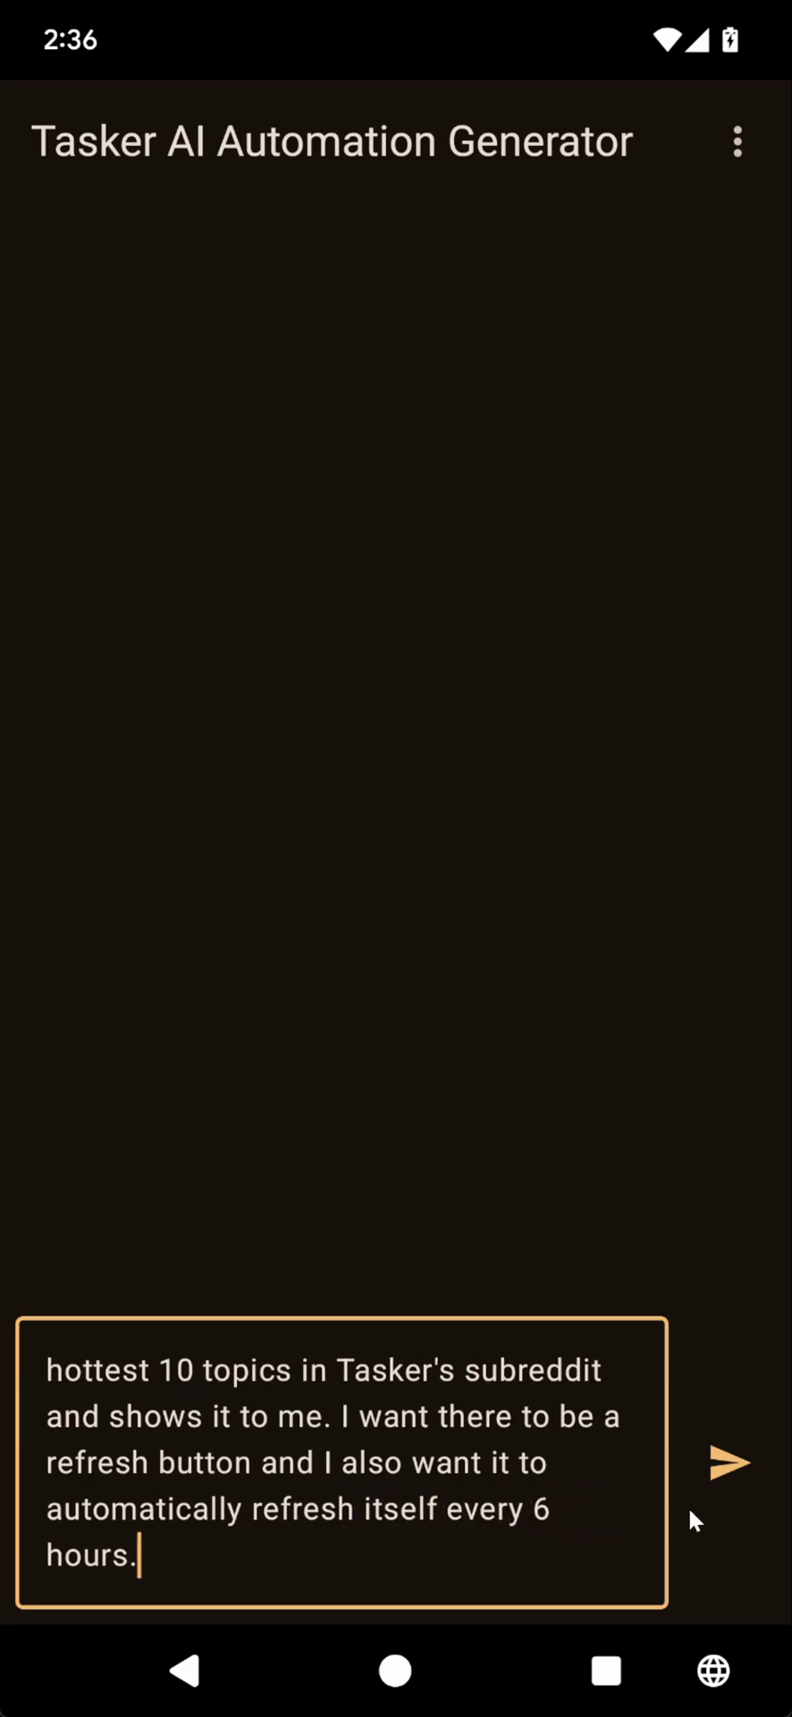
Step: Send the Reddit widget request and wait for the AI's generated project
left_click(727, 1470)
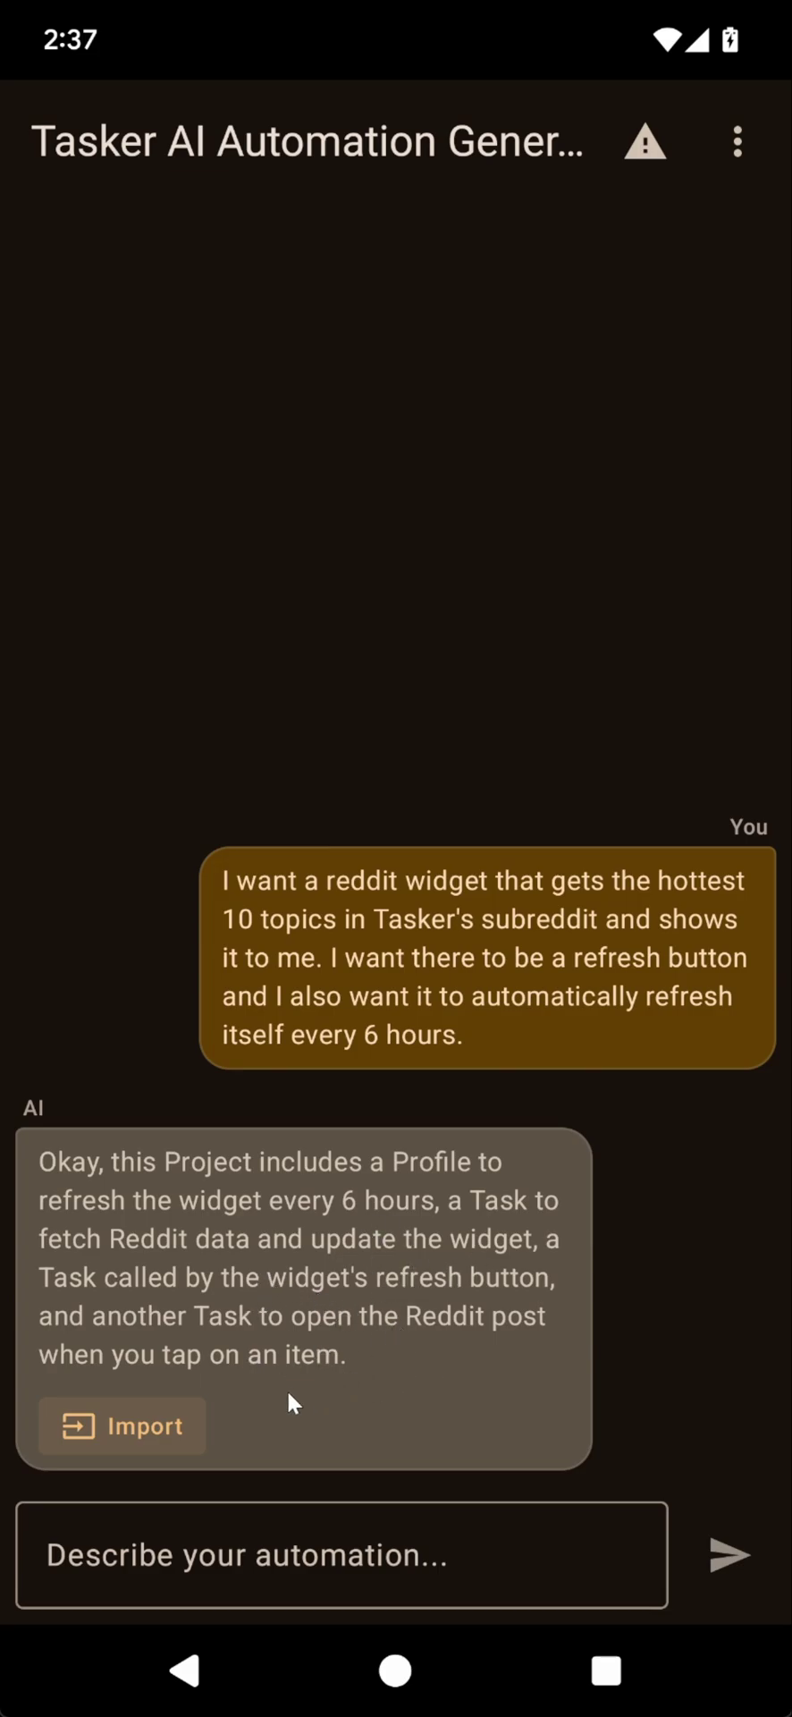
Step: Import the Reddit Hot Posts Widget project and enable all its profiles
left_click(163, 1423)
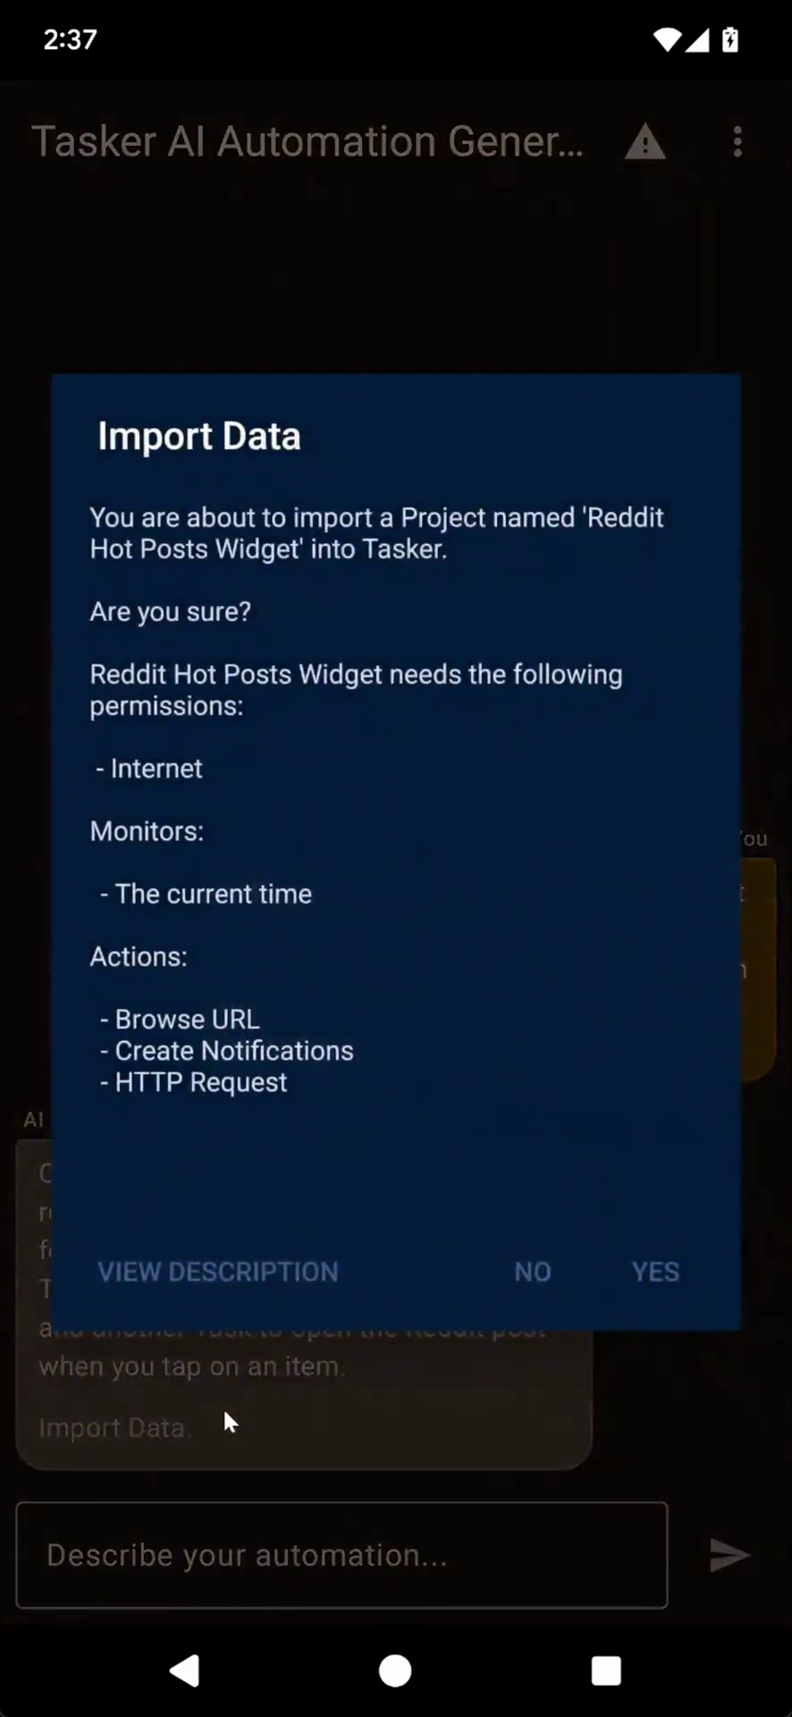
left_click(639, 1269)
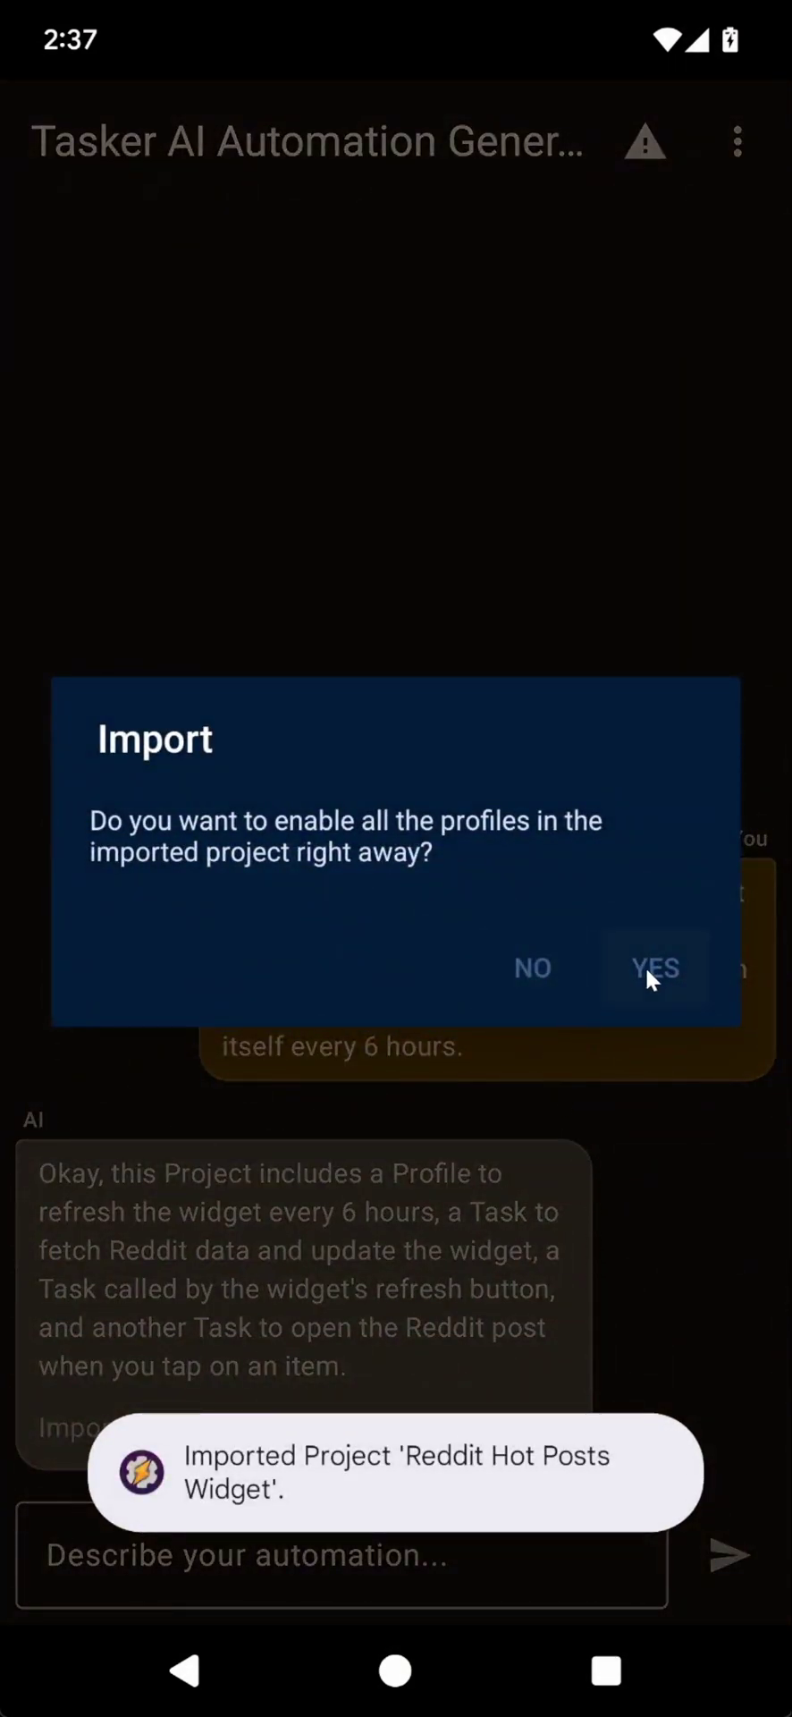
left_click(645, 966)
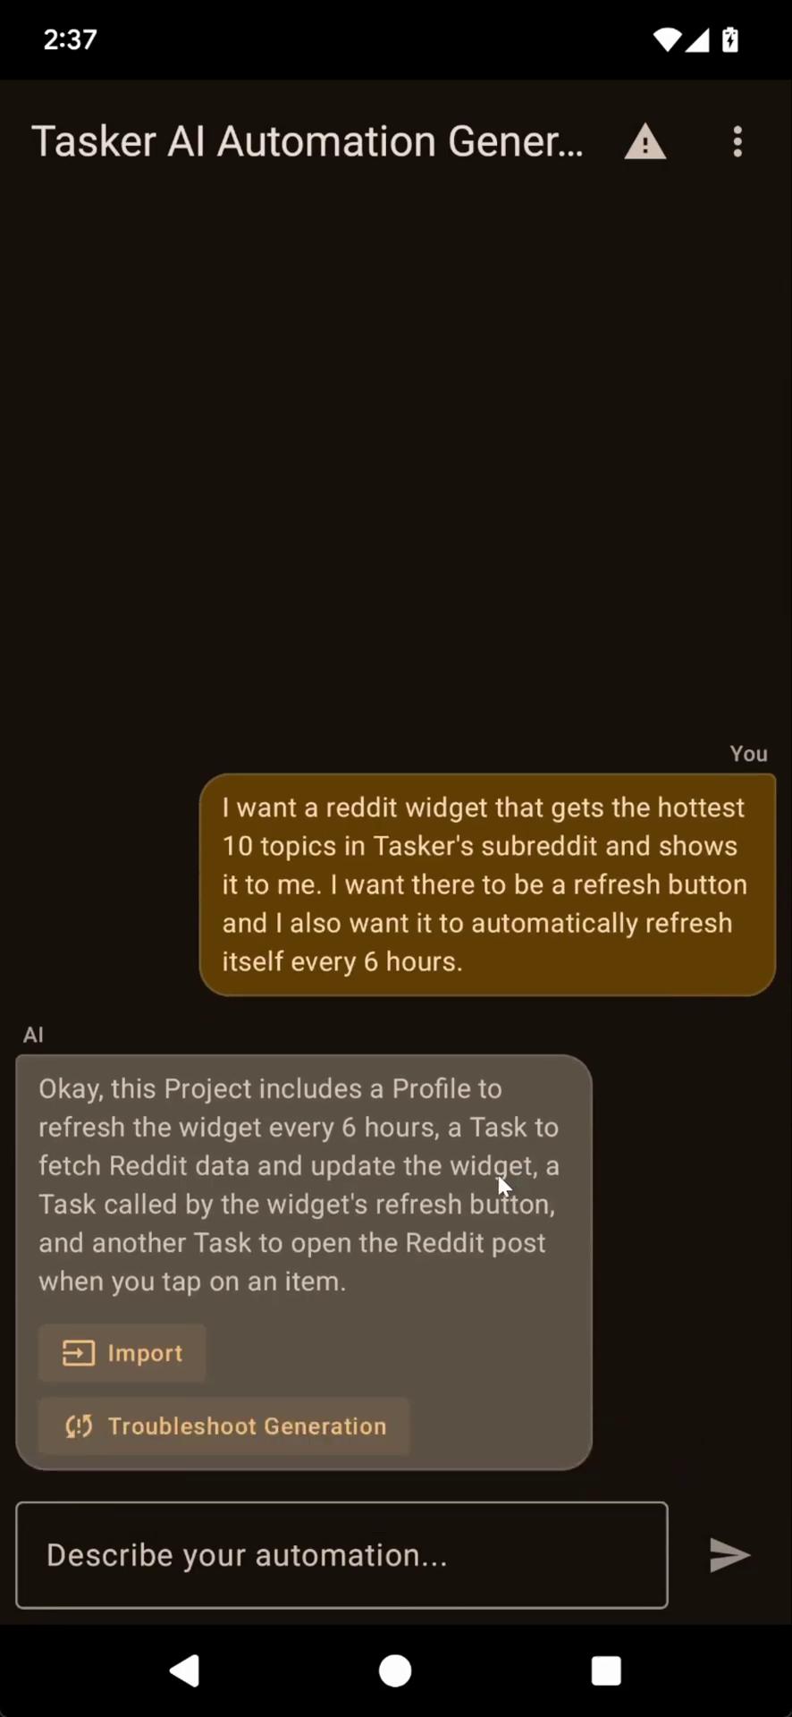
Step: Open the Reddit Hot Posts Widget project and expand its Every 6 Hours refresh profile
left_click(184, 1669)
left_click(653, 1589)
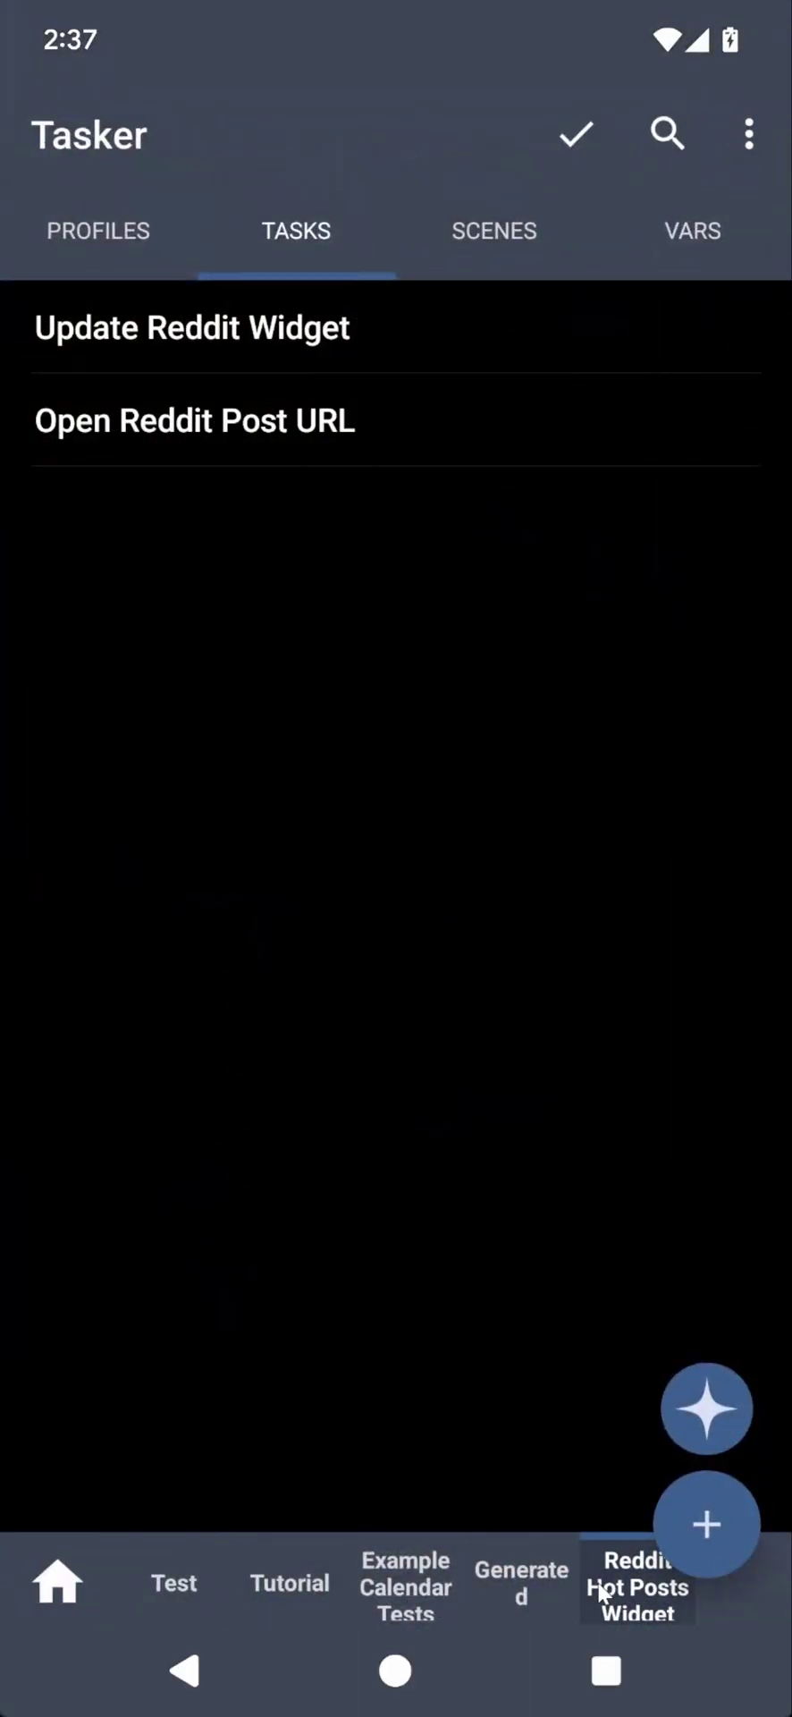
left_click(114, 259)
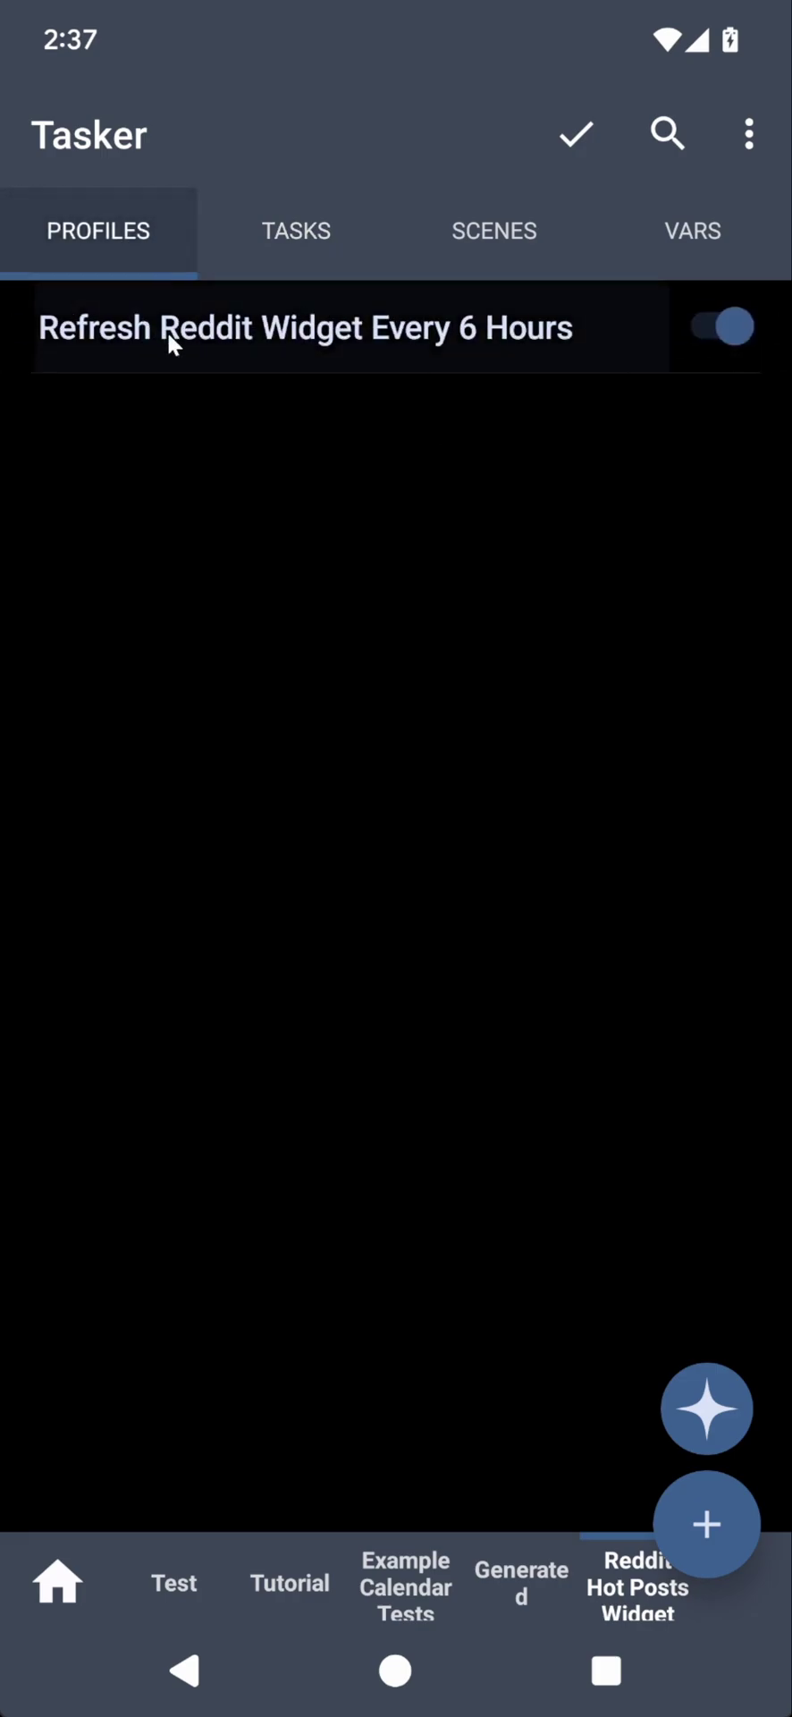
left_click(200, 332)
left_click(131, 432)
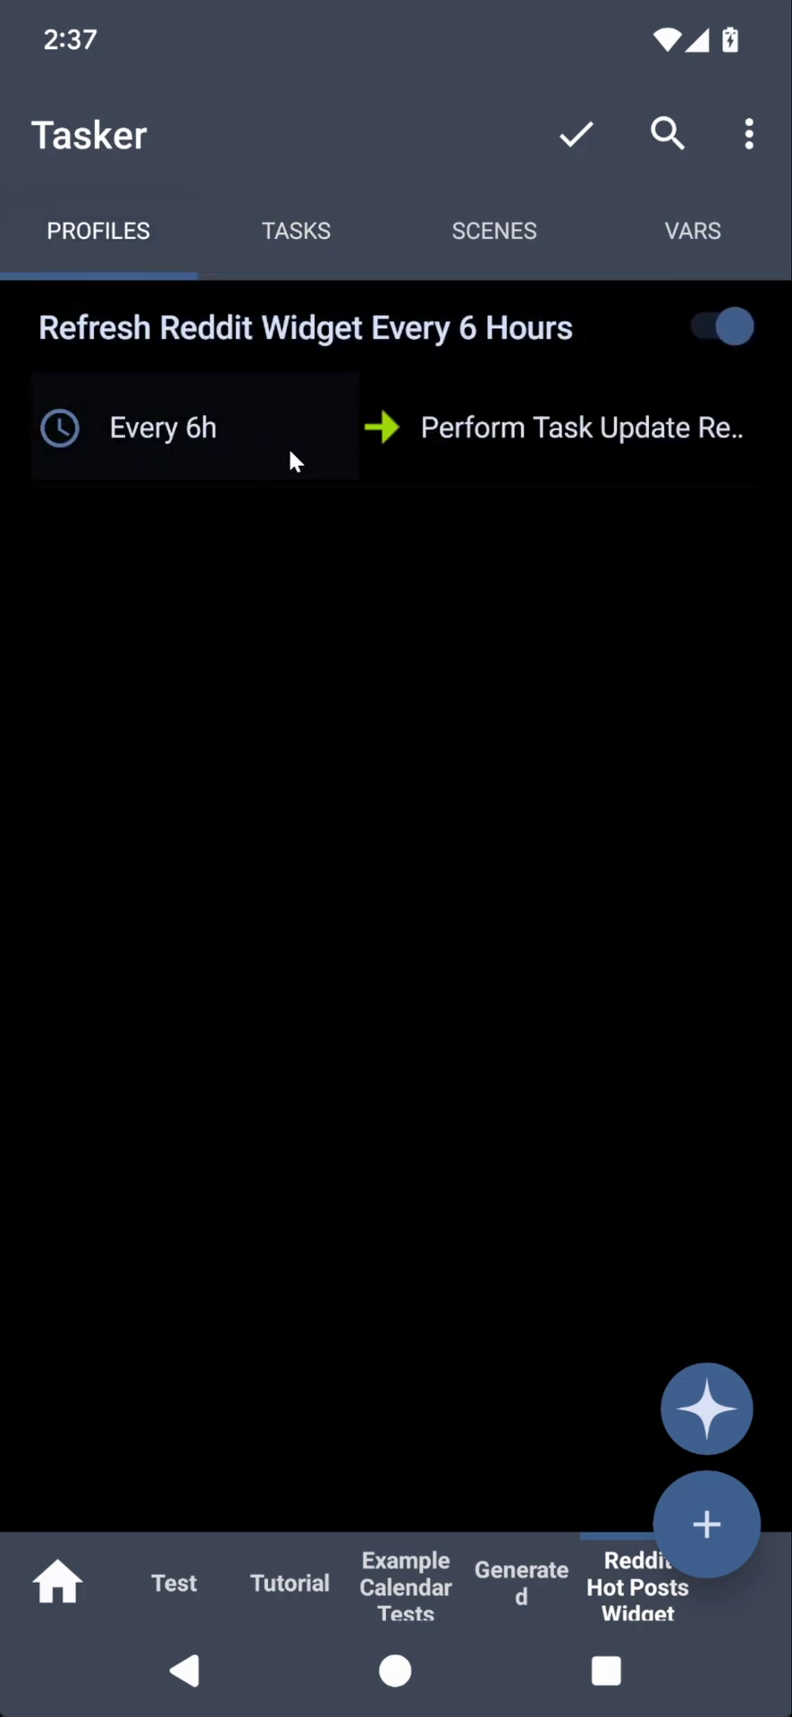
Step: Peek at the task the profile runs, cancel, and show the project's task list
left_click(576, 444)
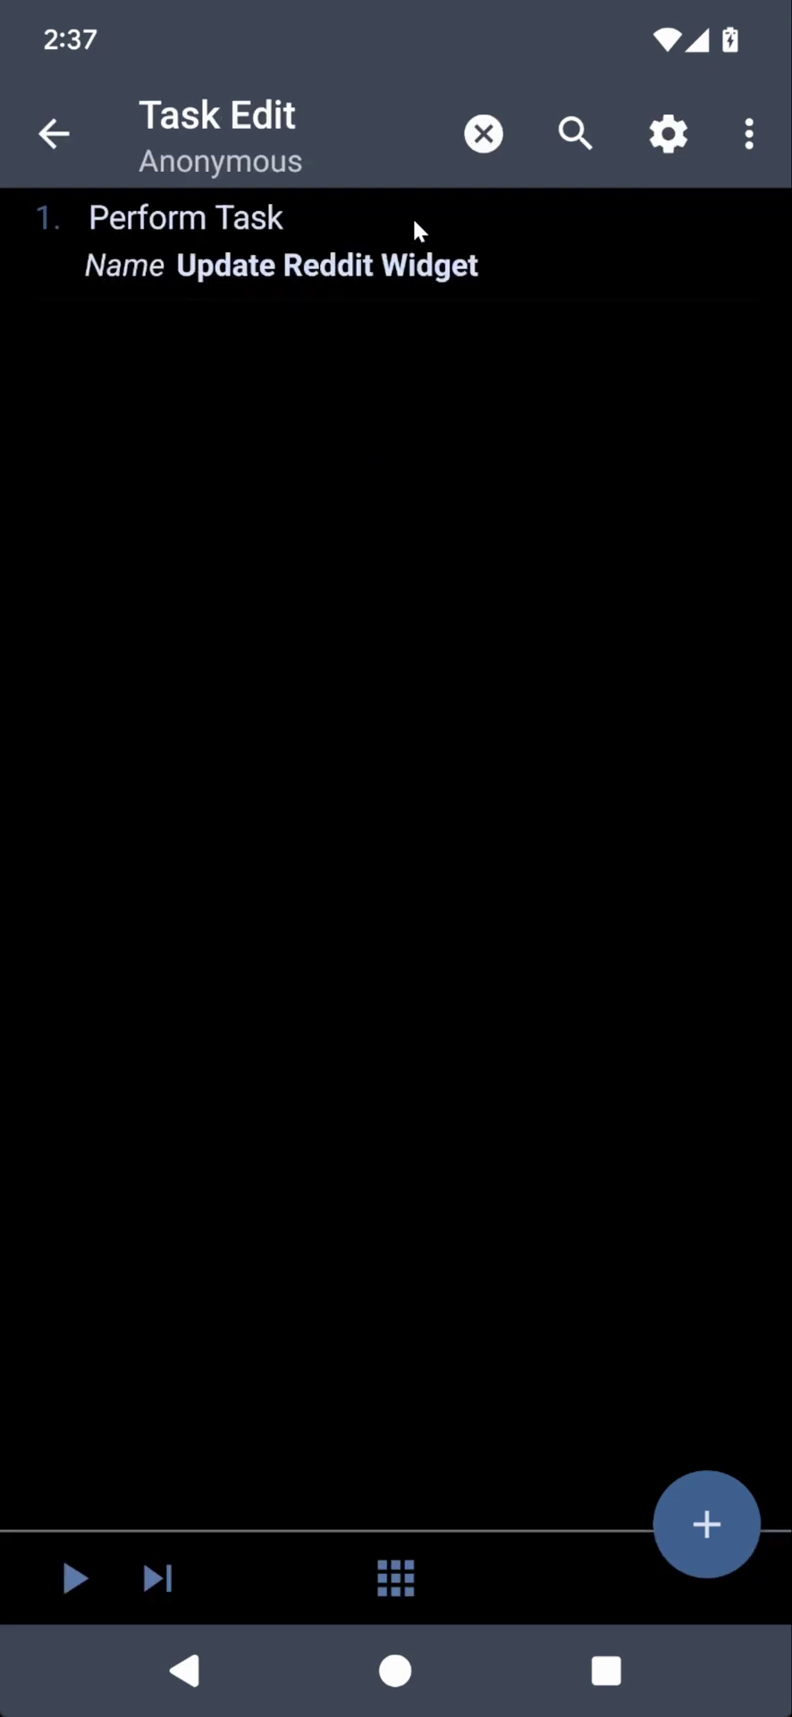
left_click(456, 134)
left_click(338, 228)
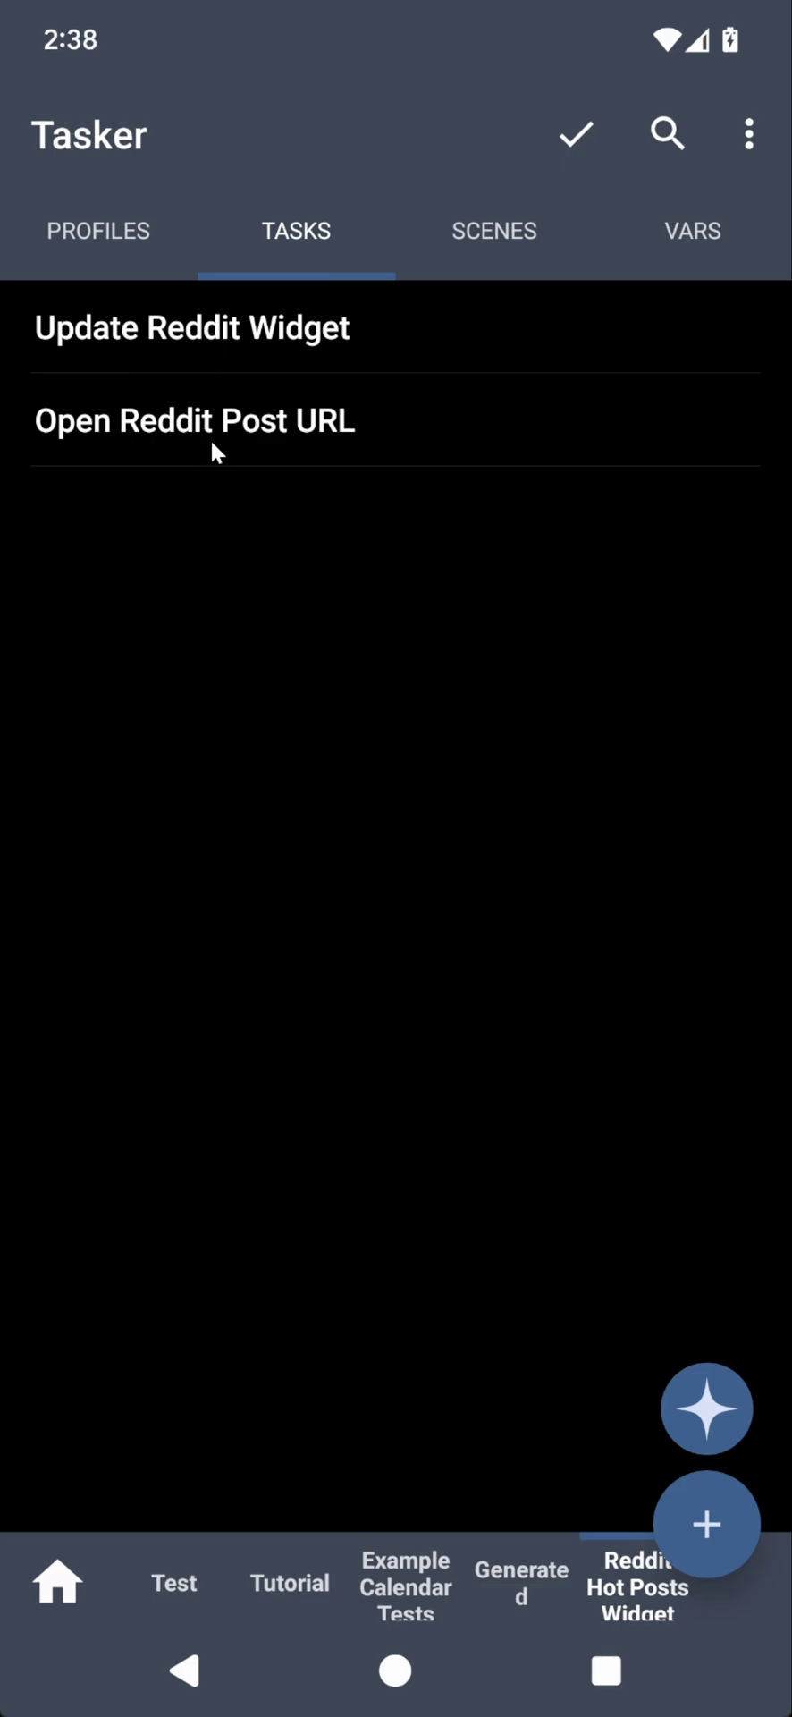
Step: In Update Reddit Widget, inspect the Multiple Variables Set and Arrays Merge actions
left_click(235, 344)
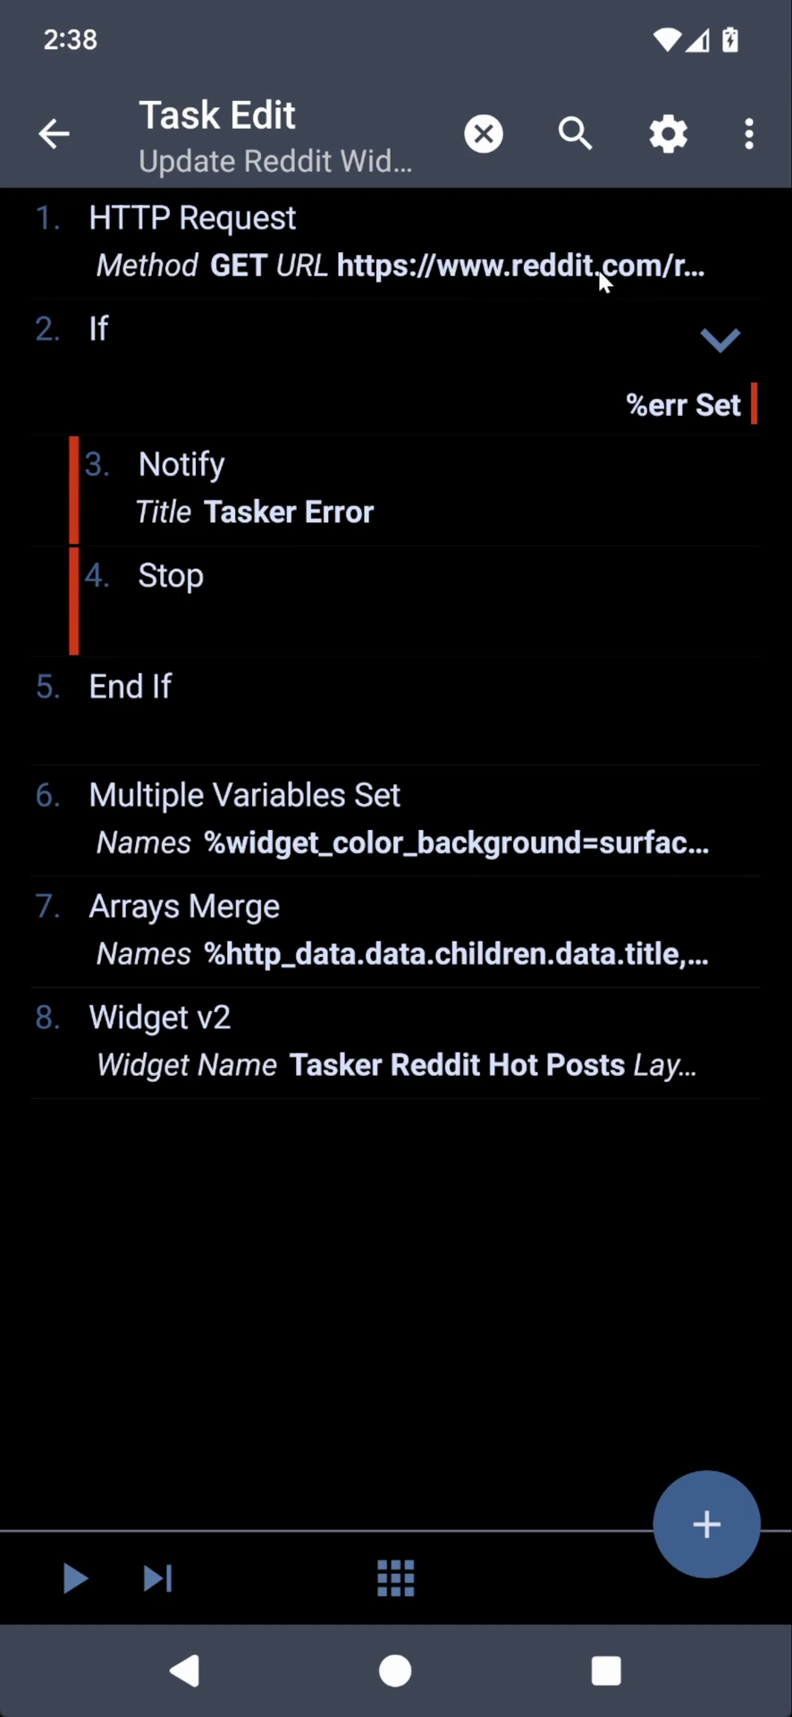
left_click(333, 849)
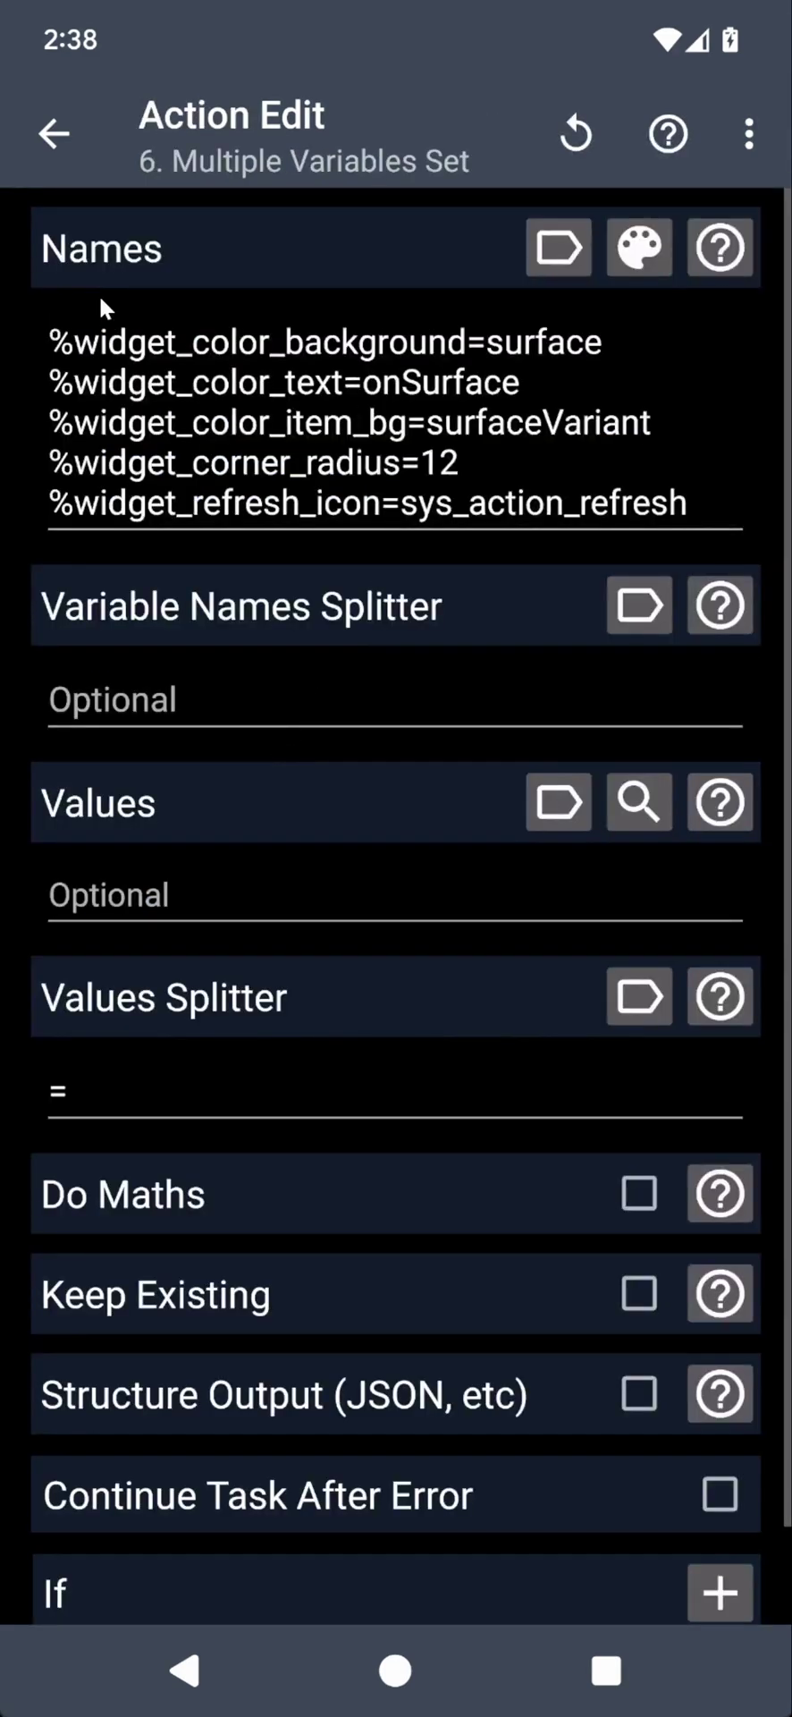
left_click(54, 148)
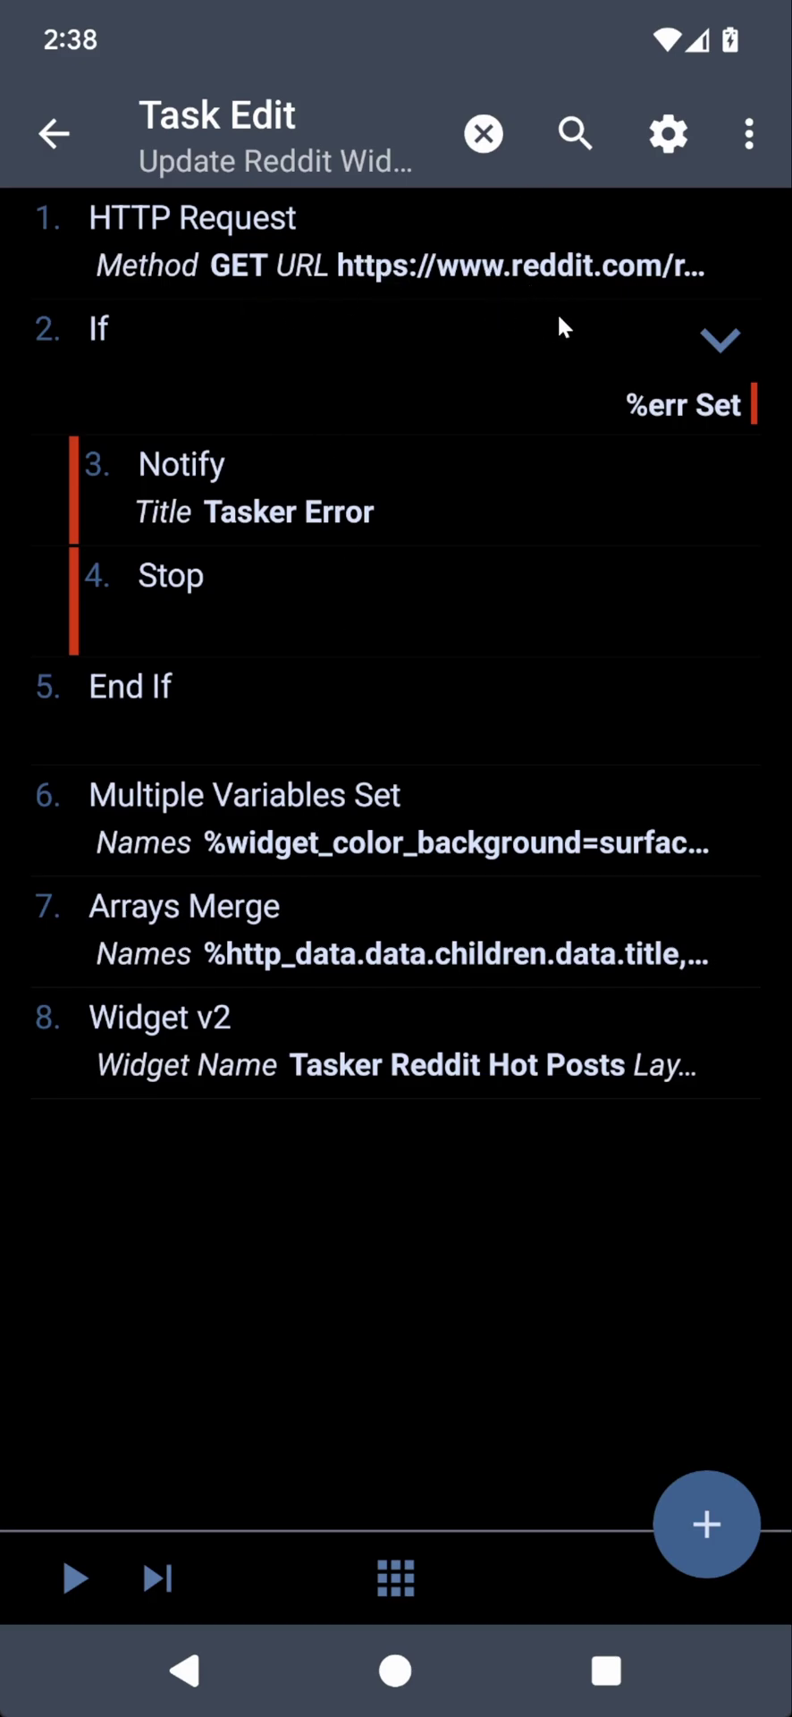
left_click(328, 923)
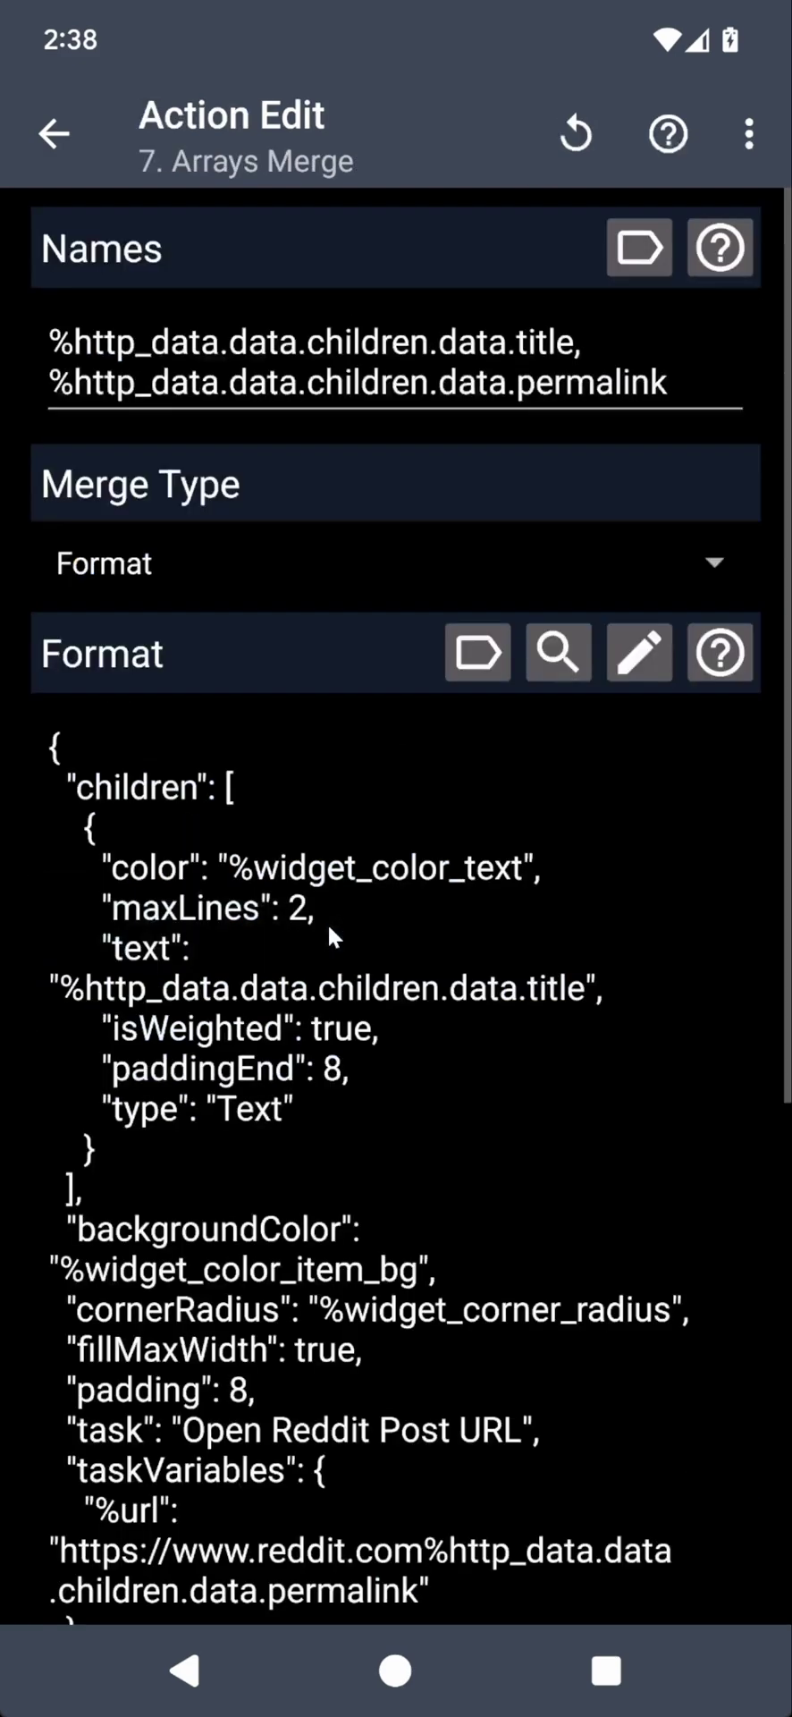
scroll(325, 1229, "down", 5)
scroll(296, 1014, "up", 3)
scroll(218, 636, "up", 2)
scroll(246, 655, "down", 4)
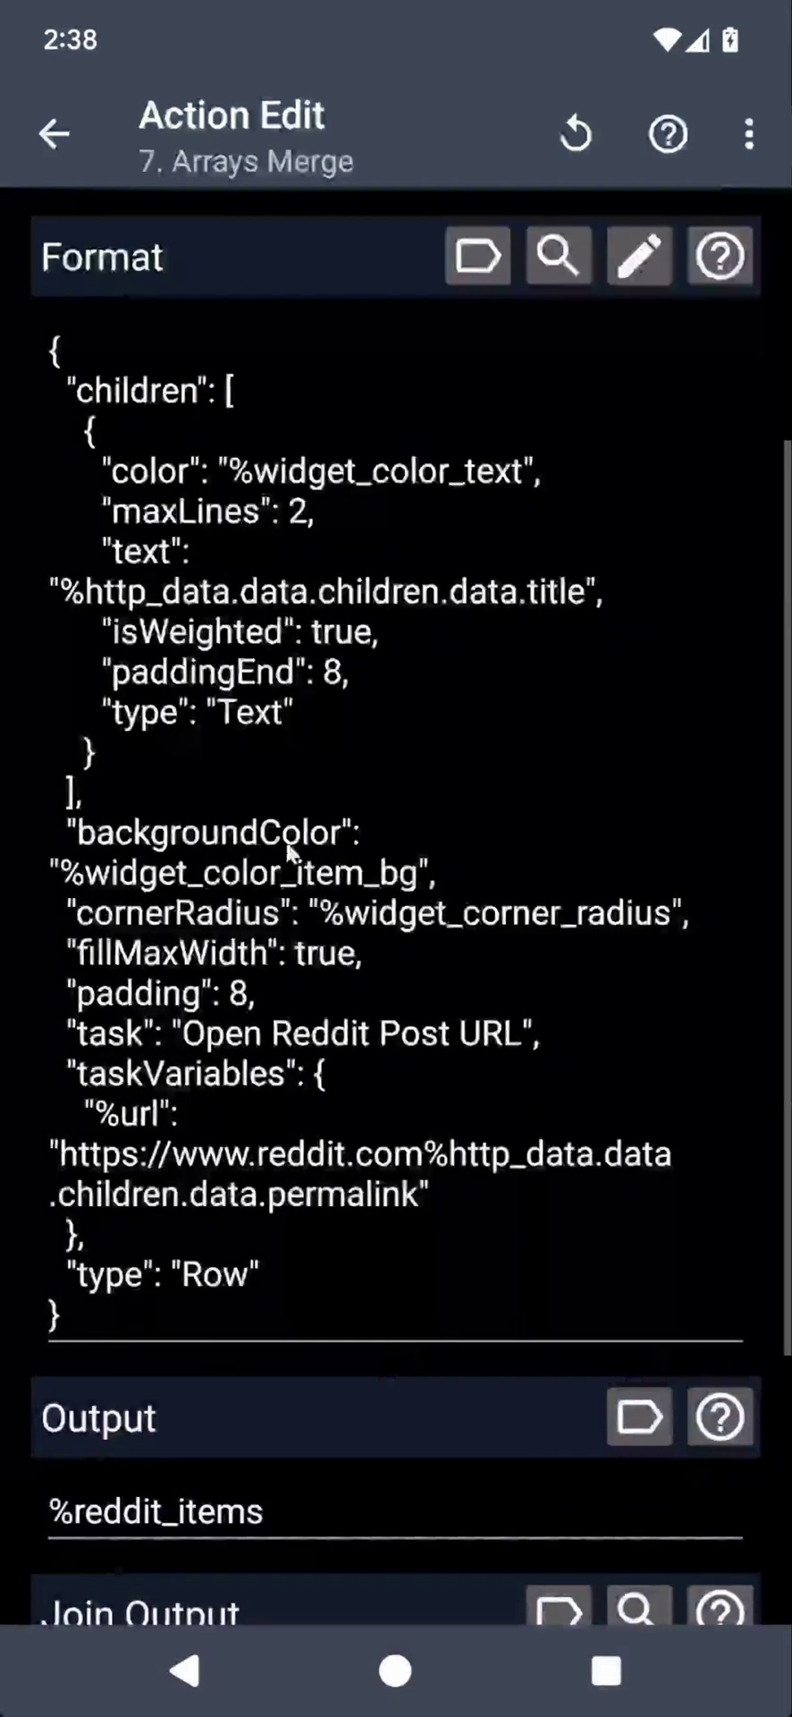
left_click(63, 134)
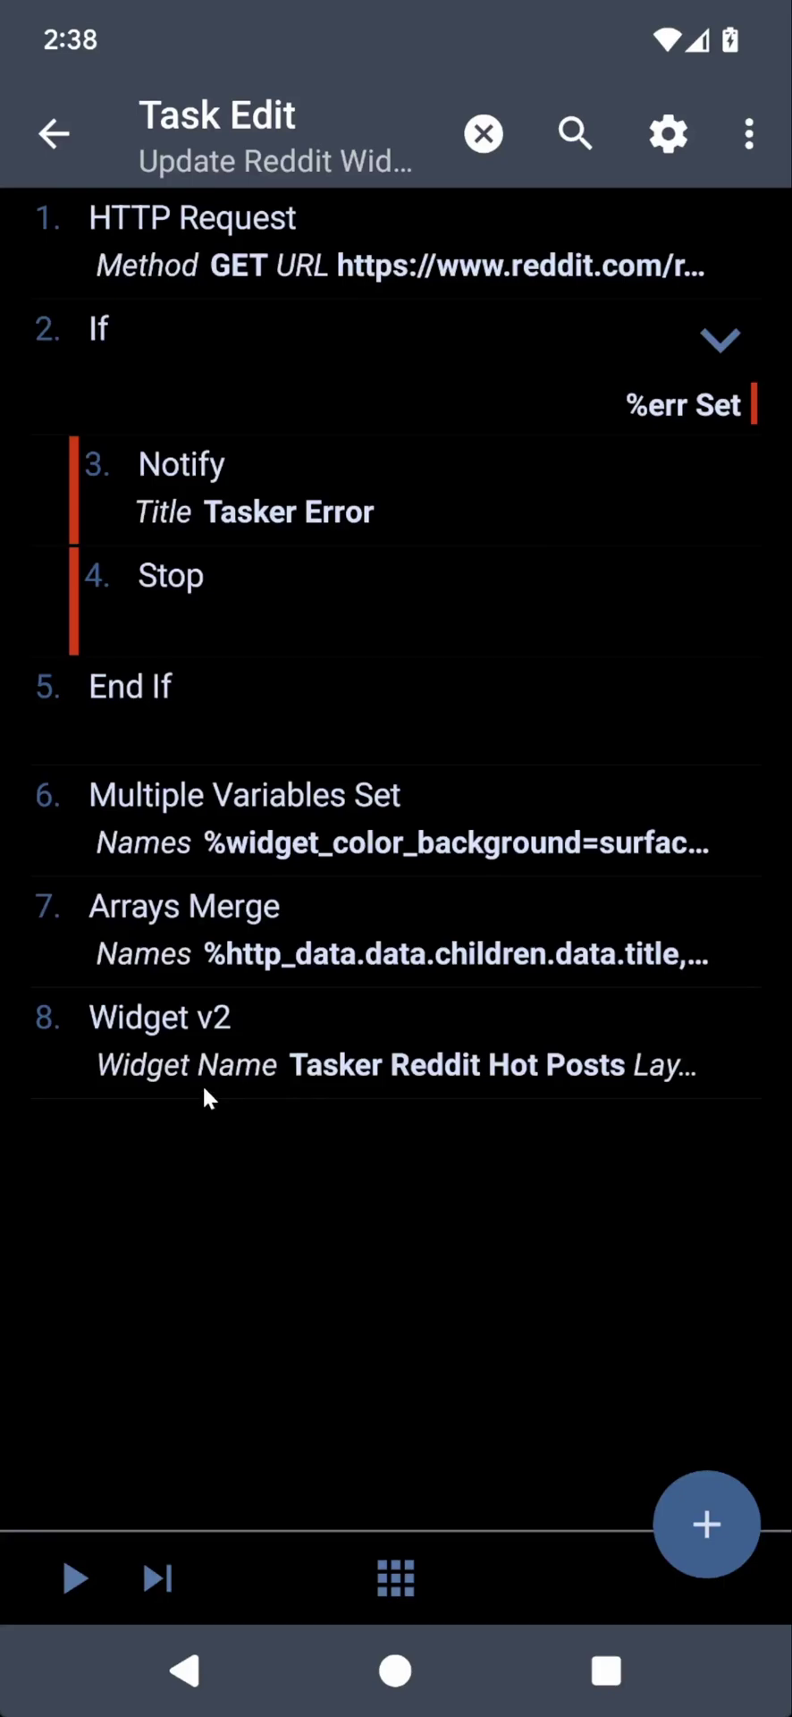
Step: View the Widget v2 action's custom layout in the visual editor, then return to the task
left_click(204, 1071)
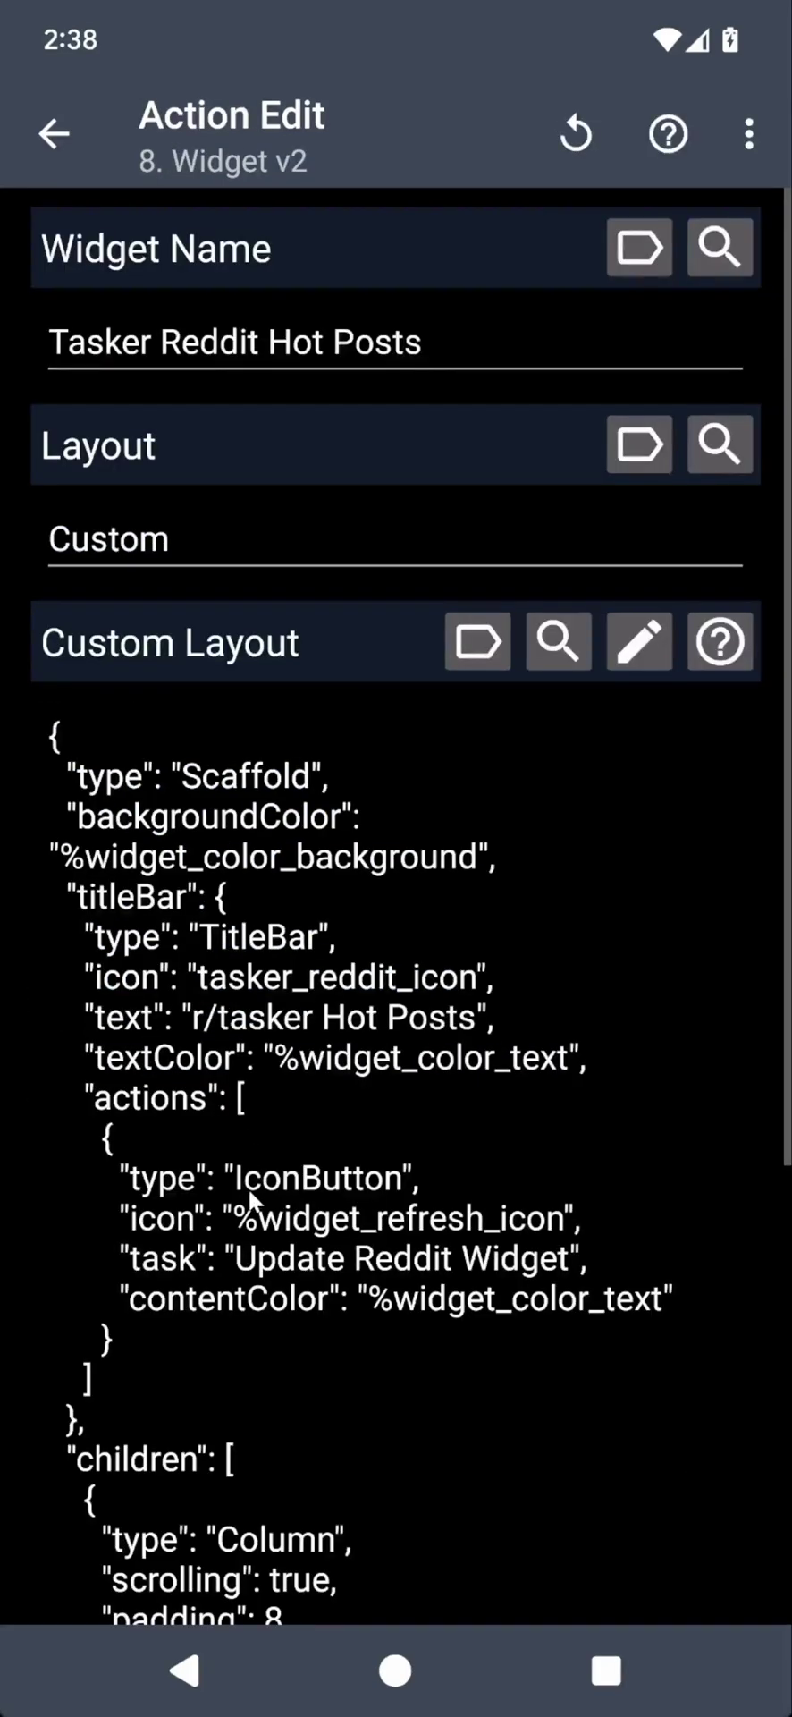
left_click(616, 663)
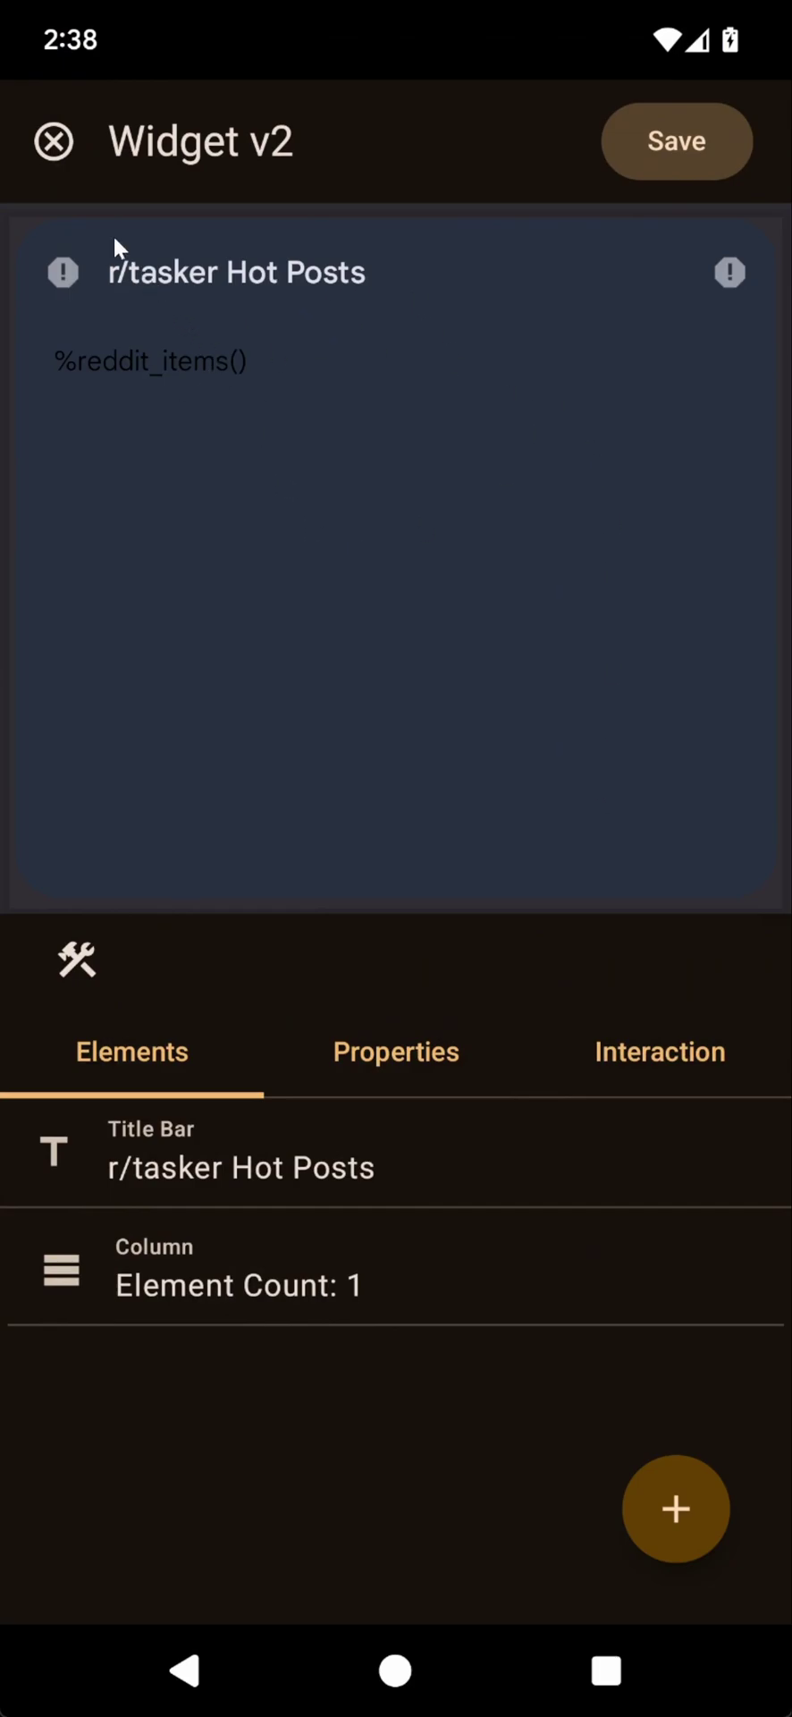
left_click(55, 141)
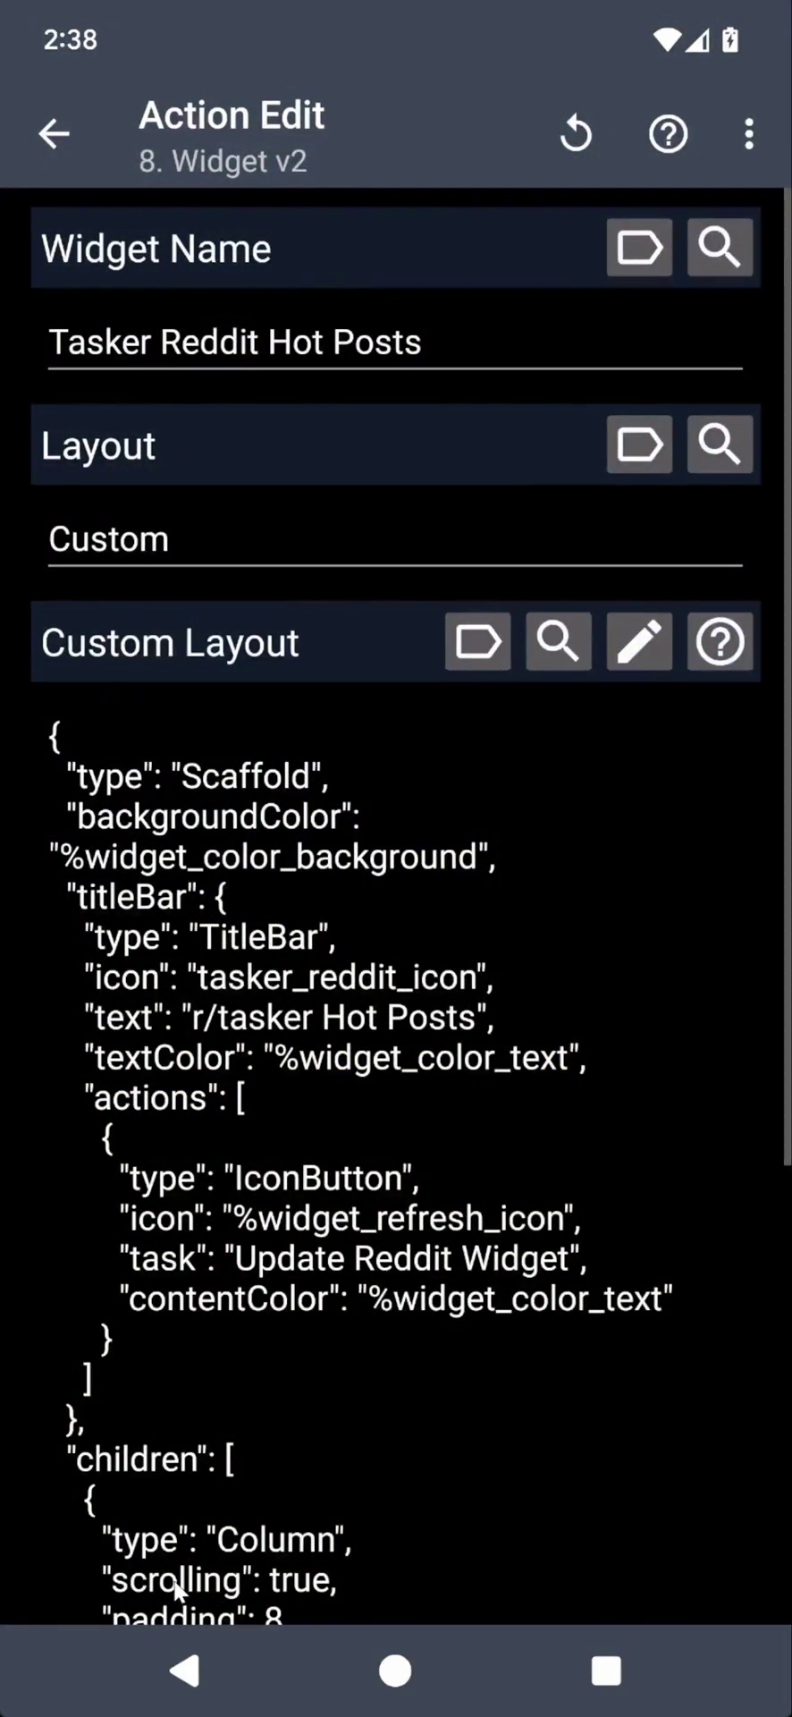
left_click(173, 1673)
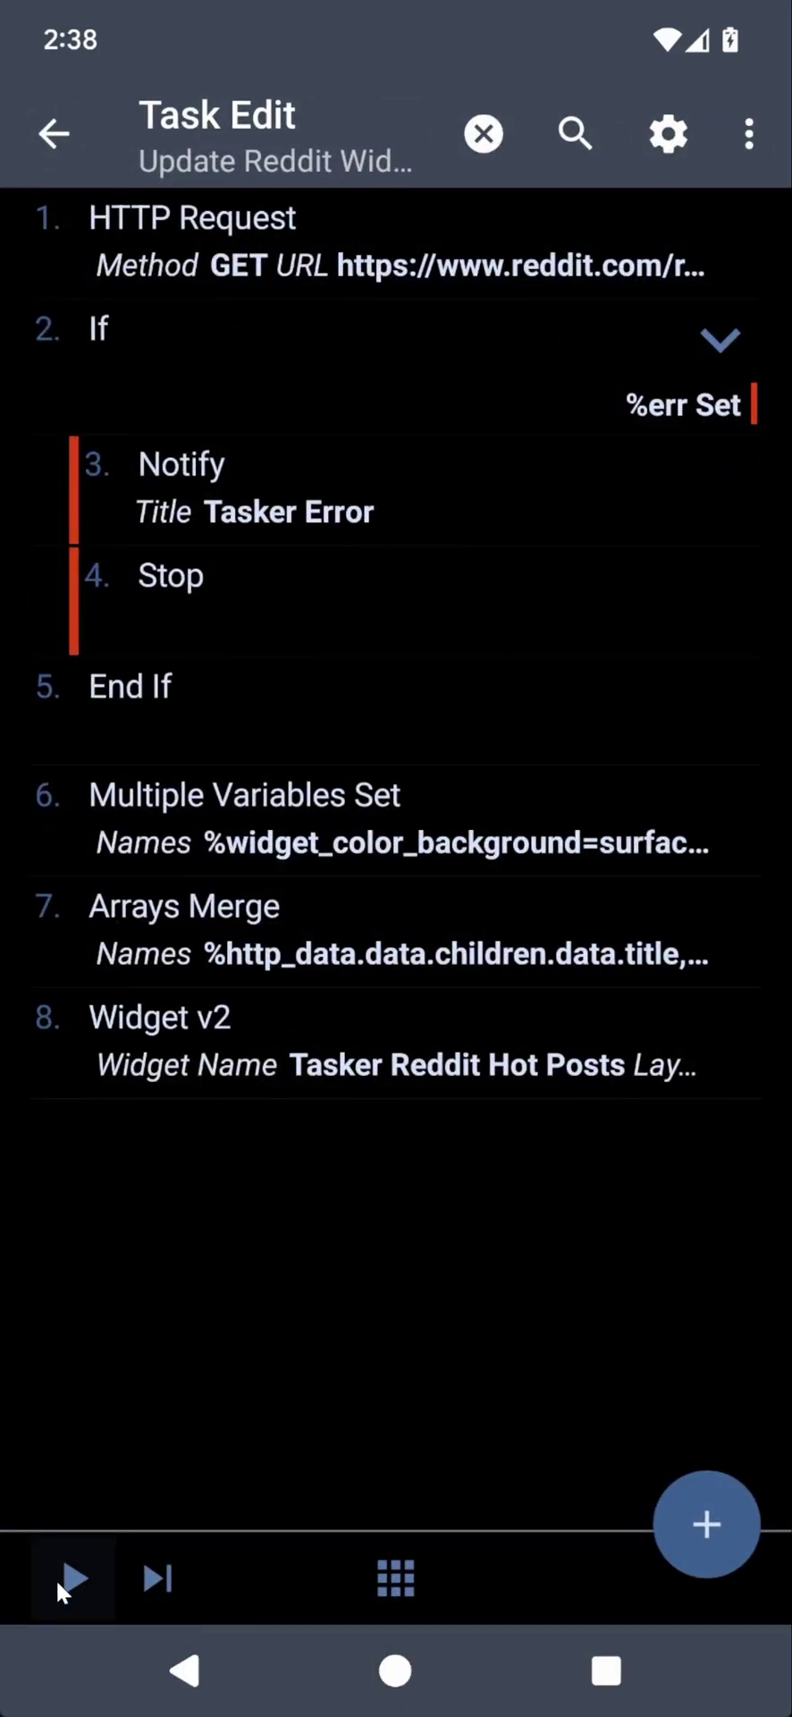
Step: Run Update Reddit Widget, then close the Reddit post to see the r/tasker Hot Posts widget
left_click(57, 1579)
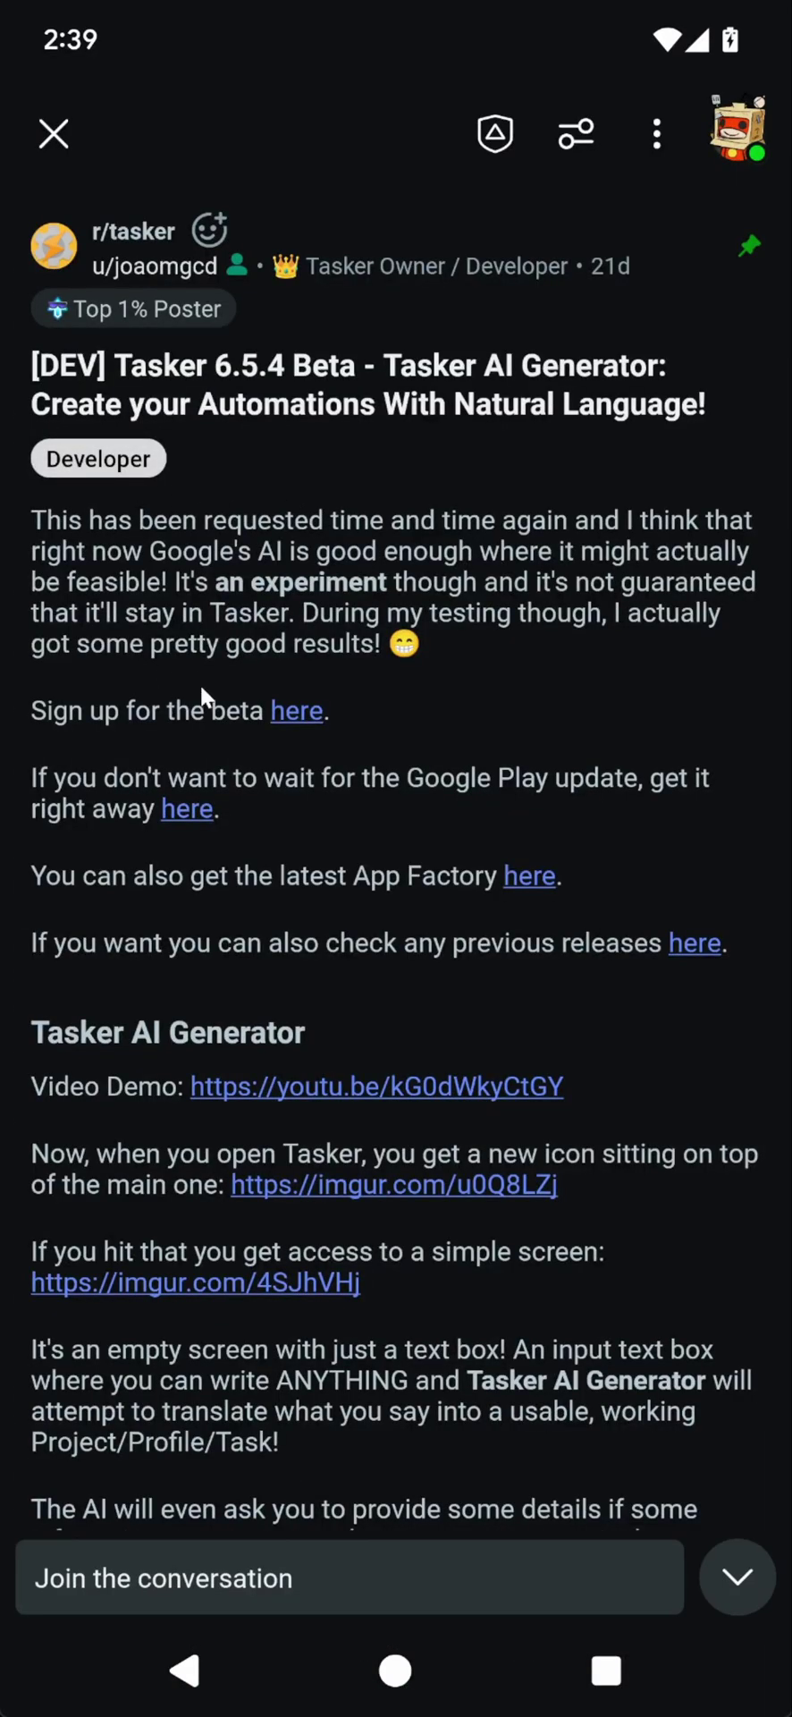
left_click(192, 1679)
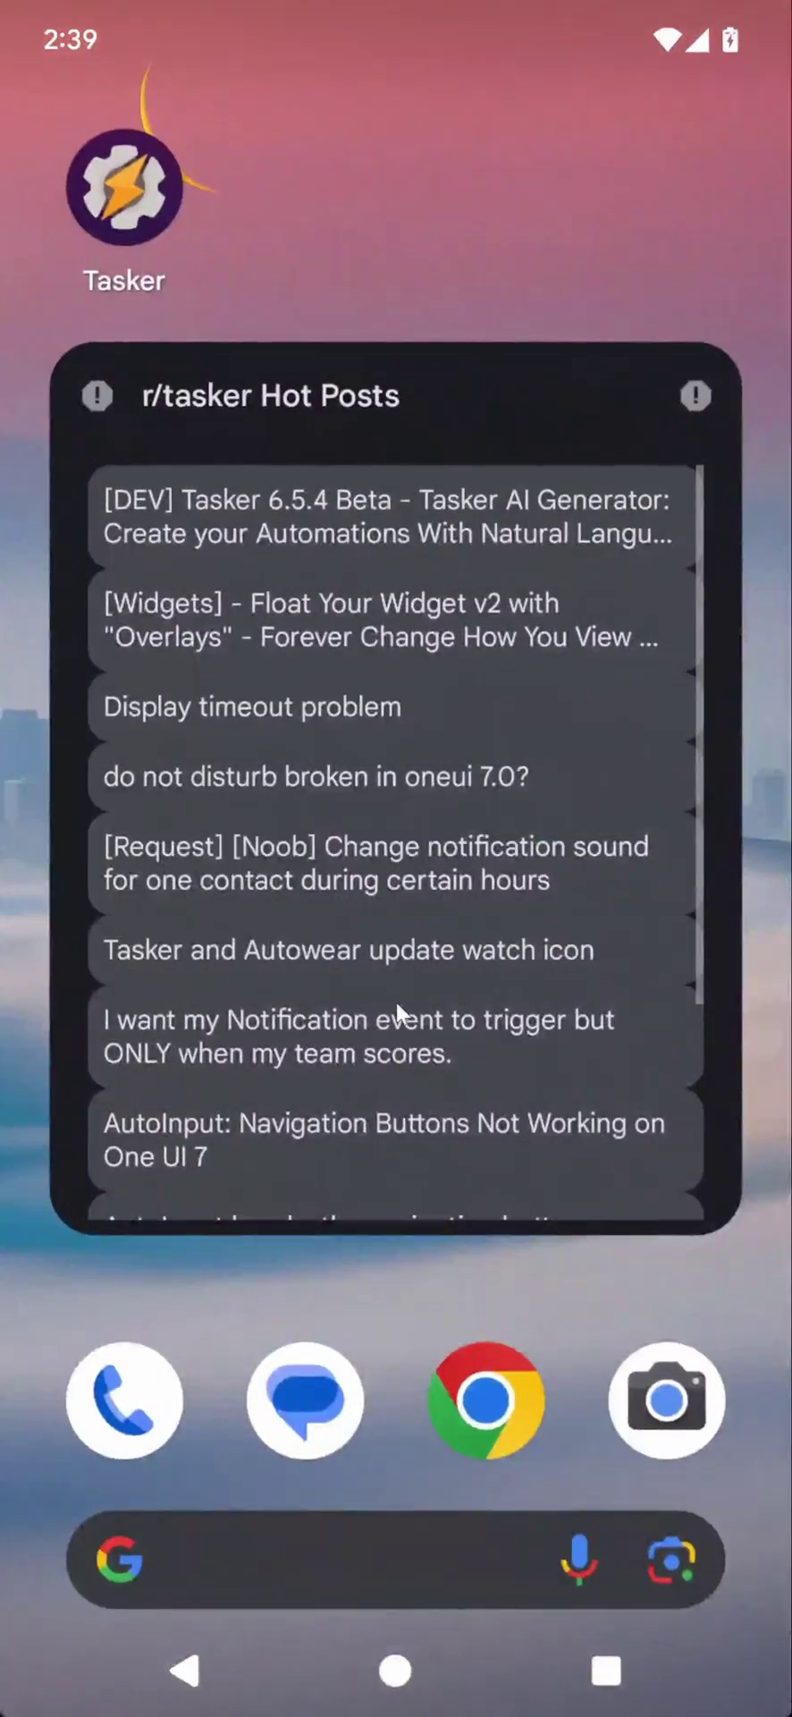
Step: Check the home-screen widget, then return to Tasker and open the Widget v2 action's settings
left_click_drag(385, 1005, 427, 954)
left_click(607, 1669)
left_click(401, 885)
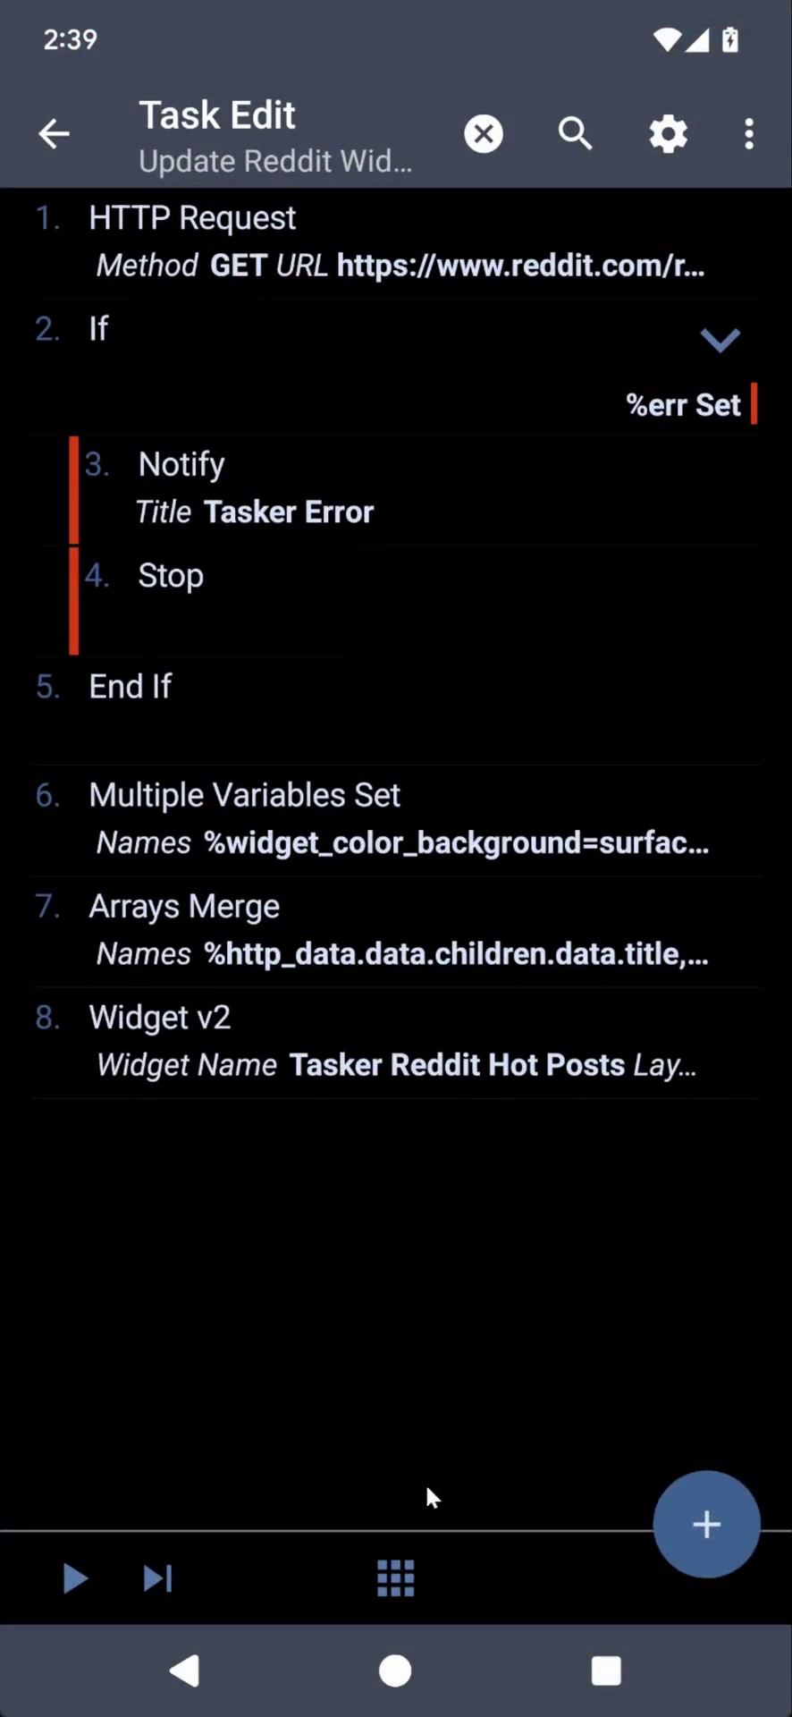
left_click(473, 1666)
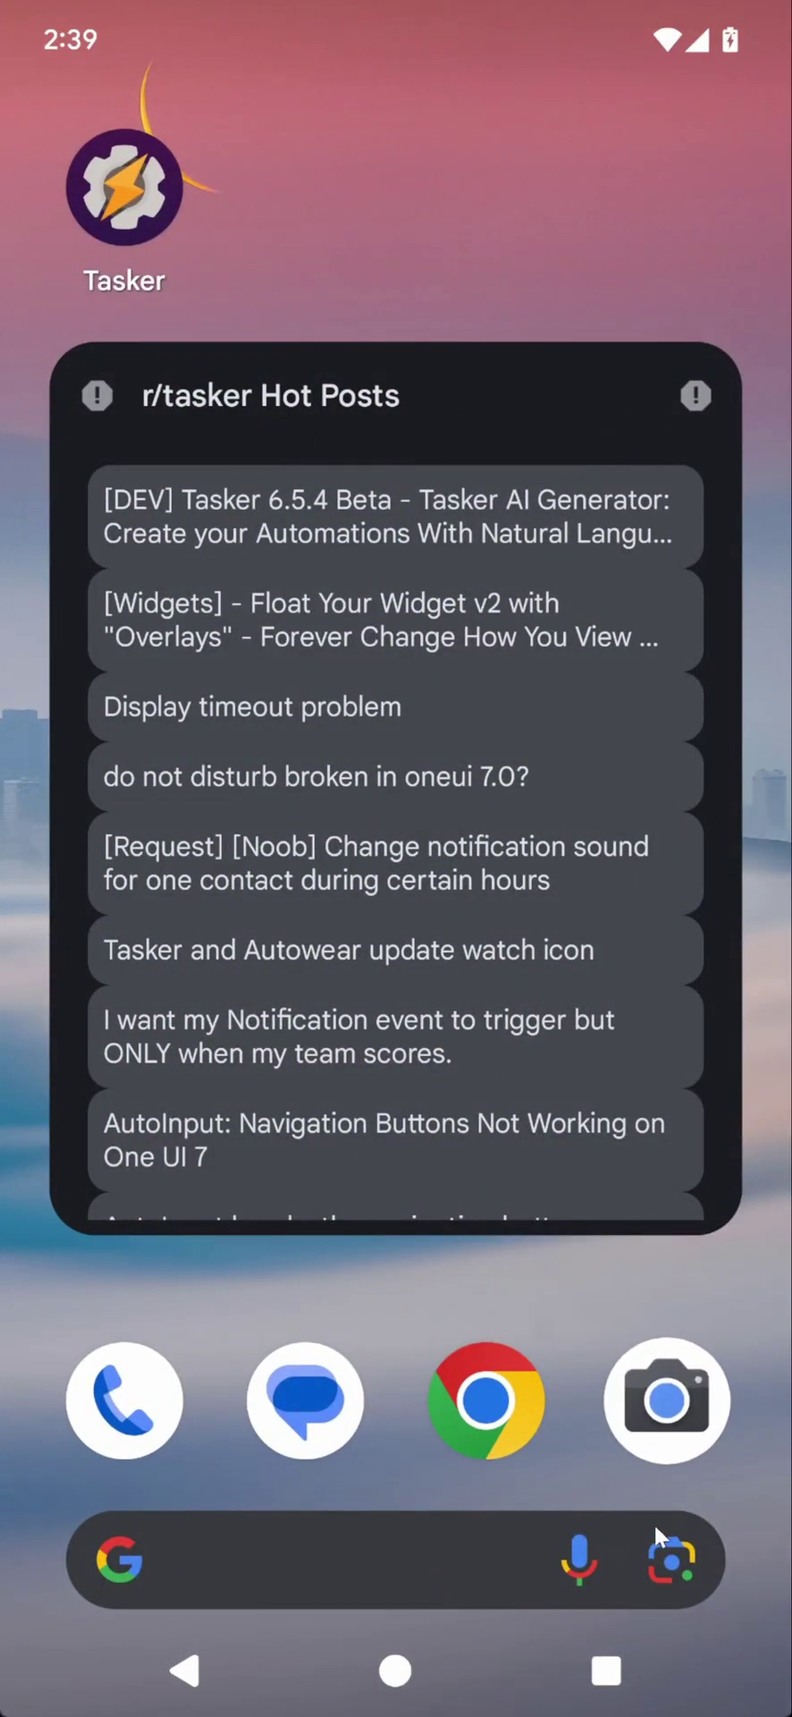
left_click(614, 1670)
left_click(379, 955)
left_click(342, 978)
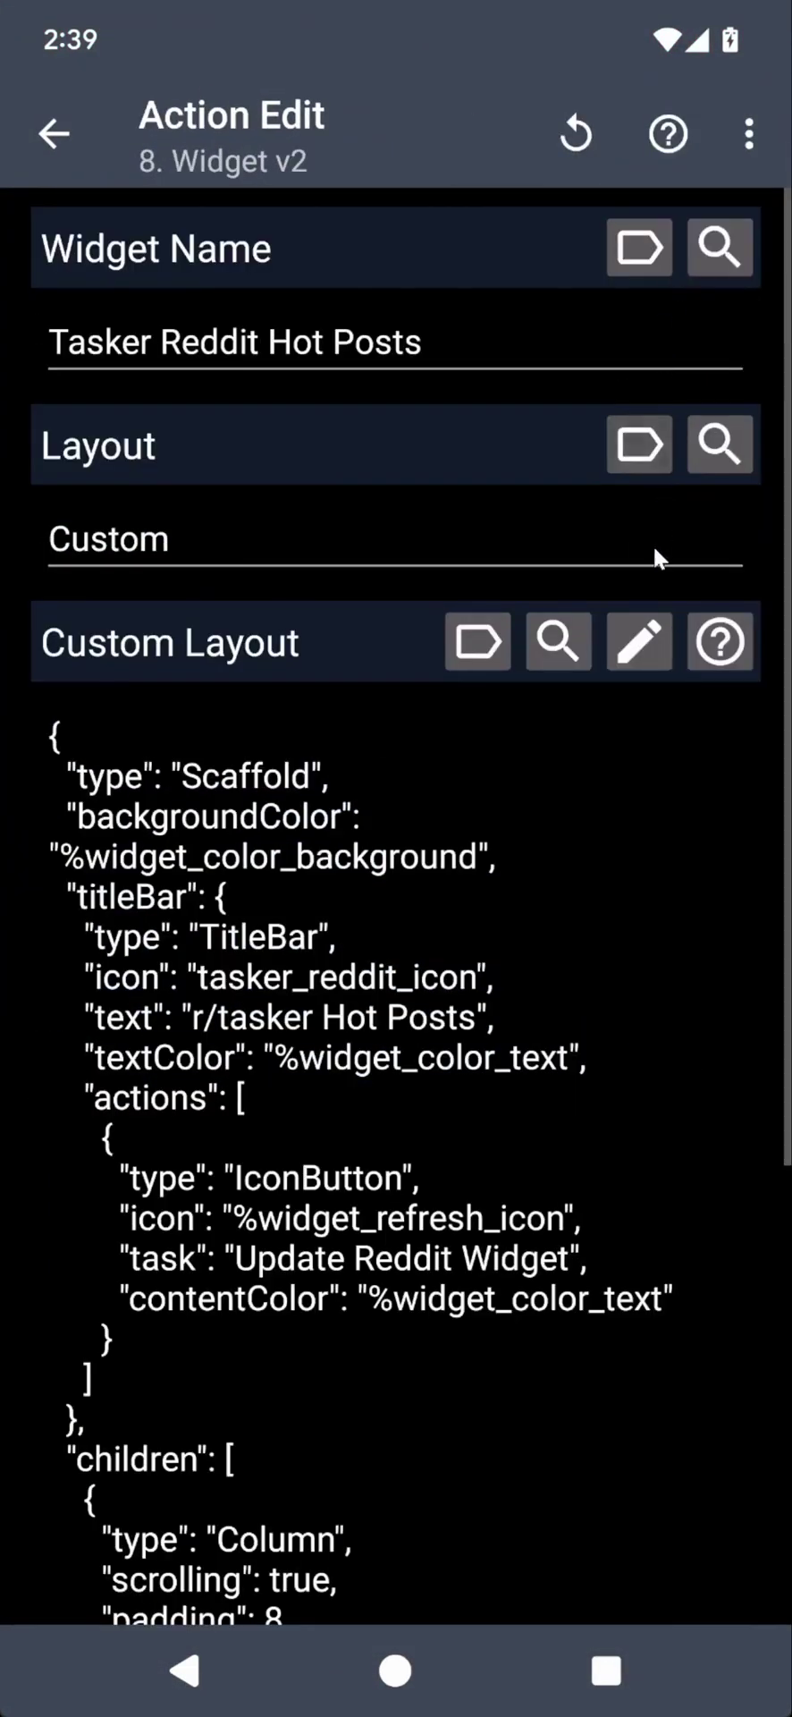
Step: In the layout editor, replace the Title Bar's icon with a Material icon
left_click(640, 641)
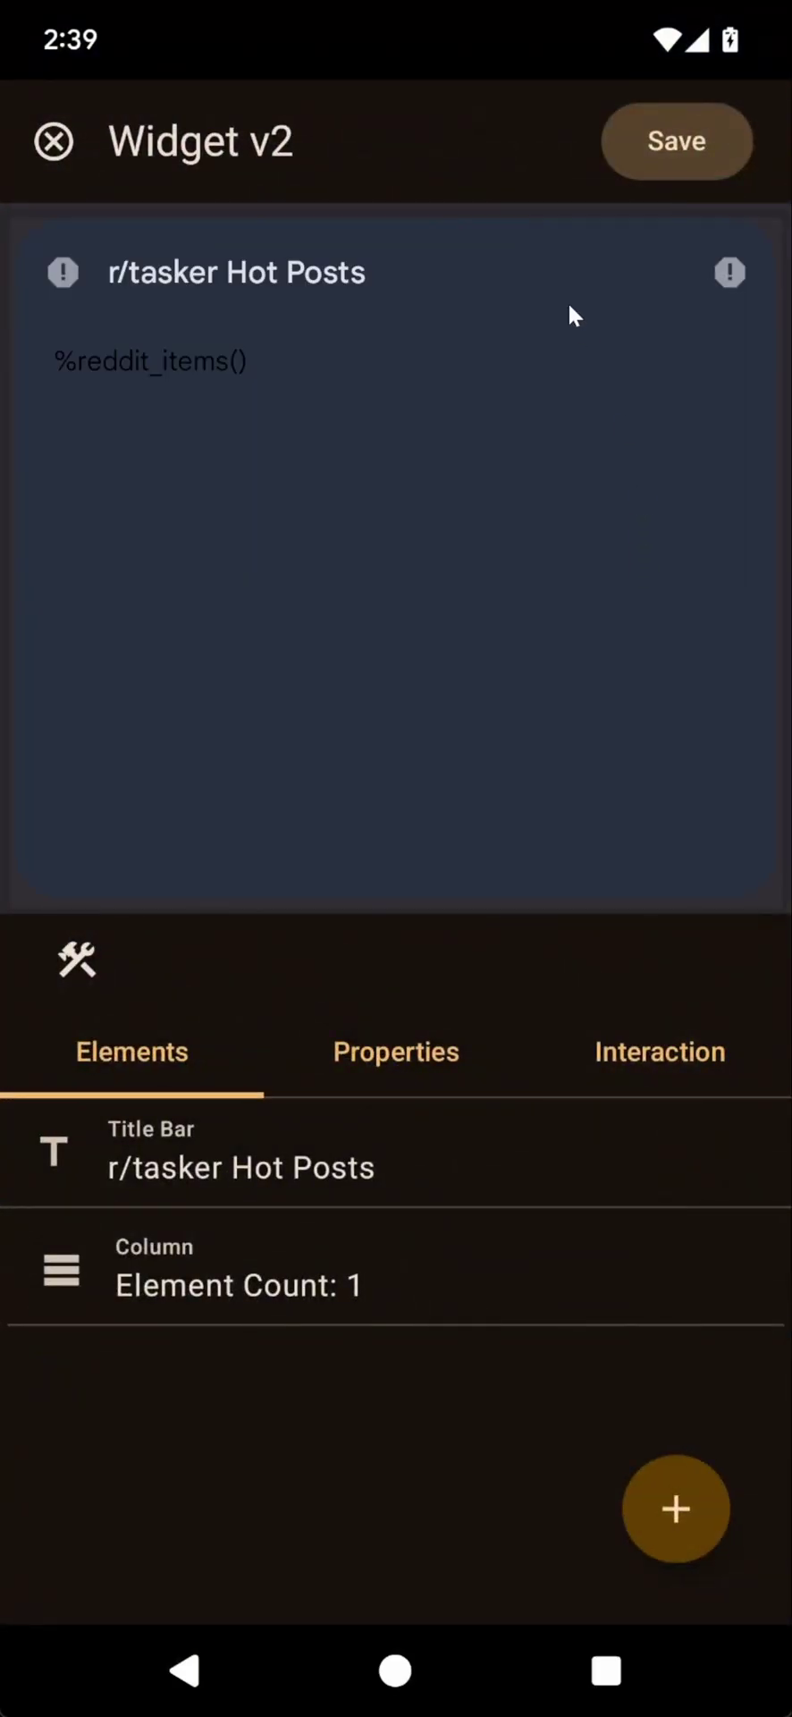
left_click(182, 1122)
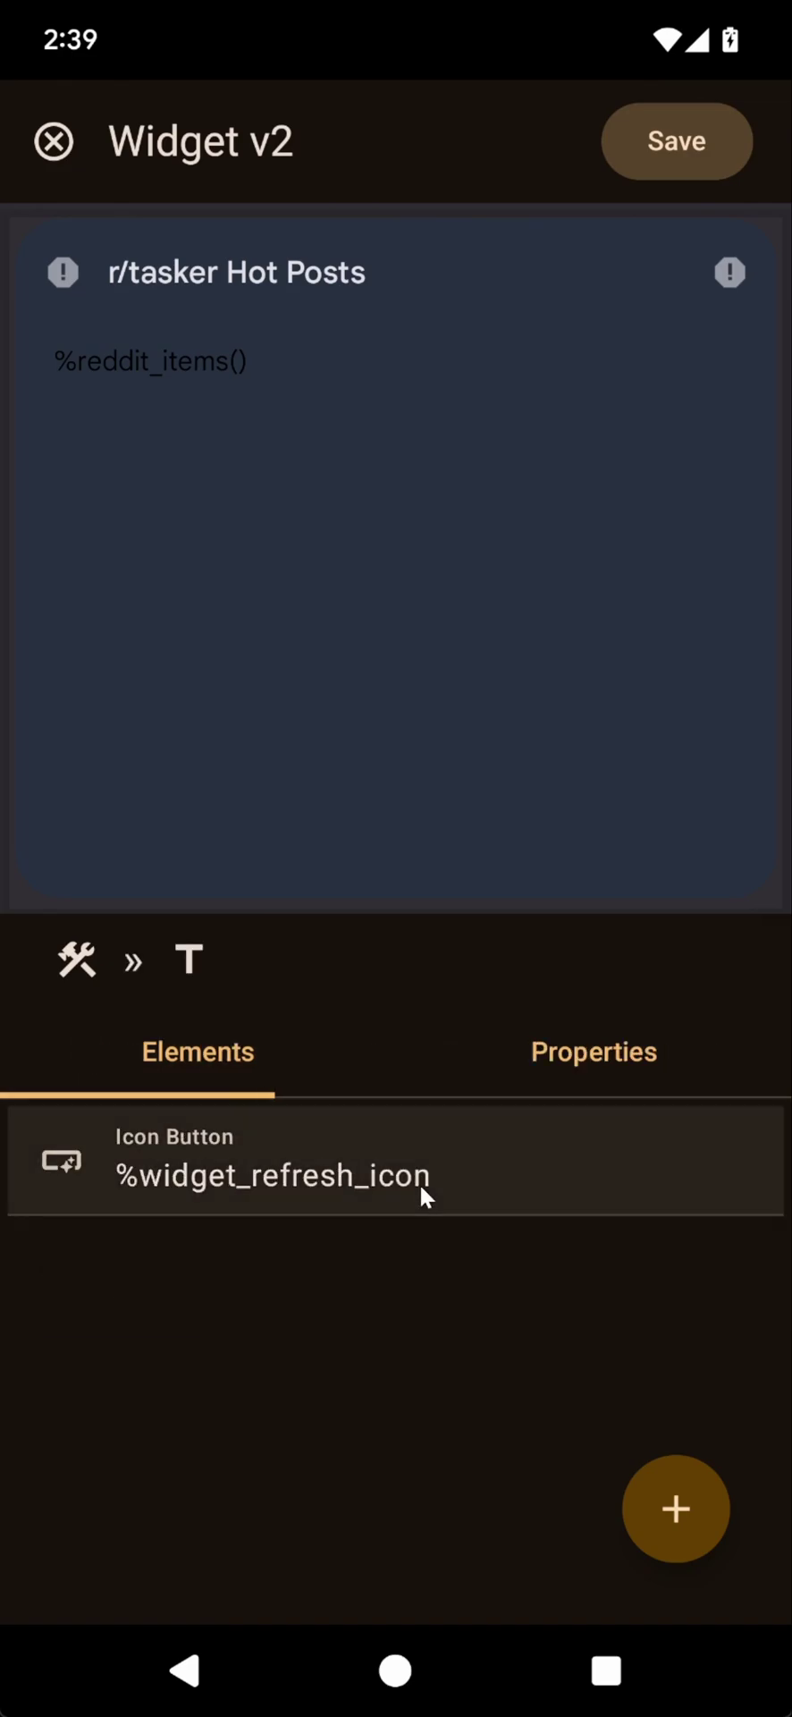
left_click(538, 1075)
left_click(517, 1162)
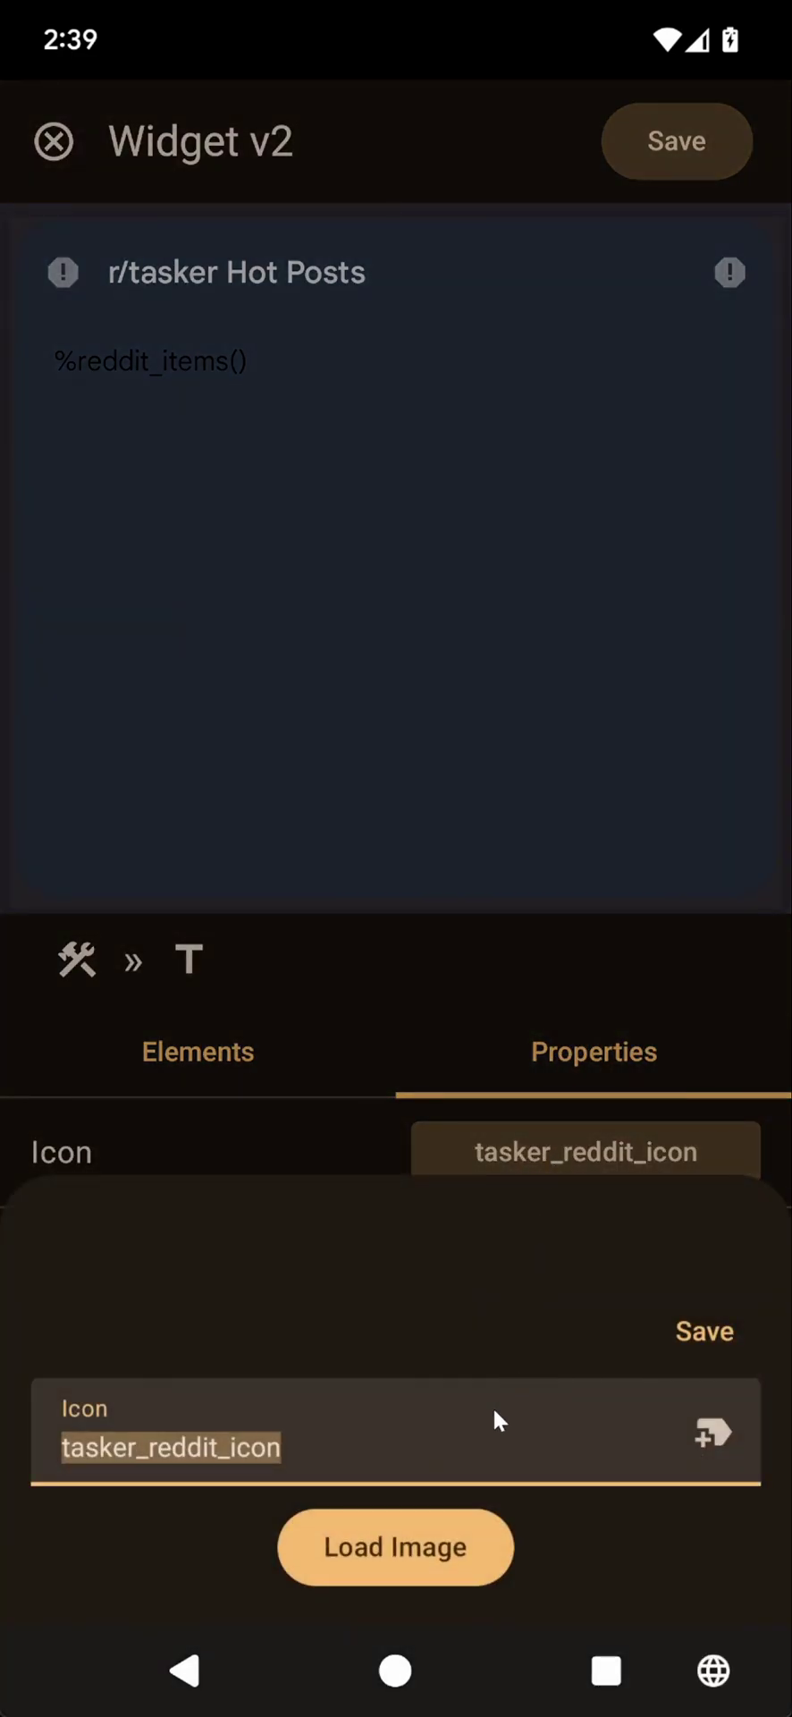
key("BackSpace")
left_click(419, 1532)
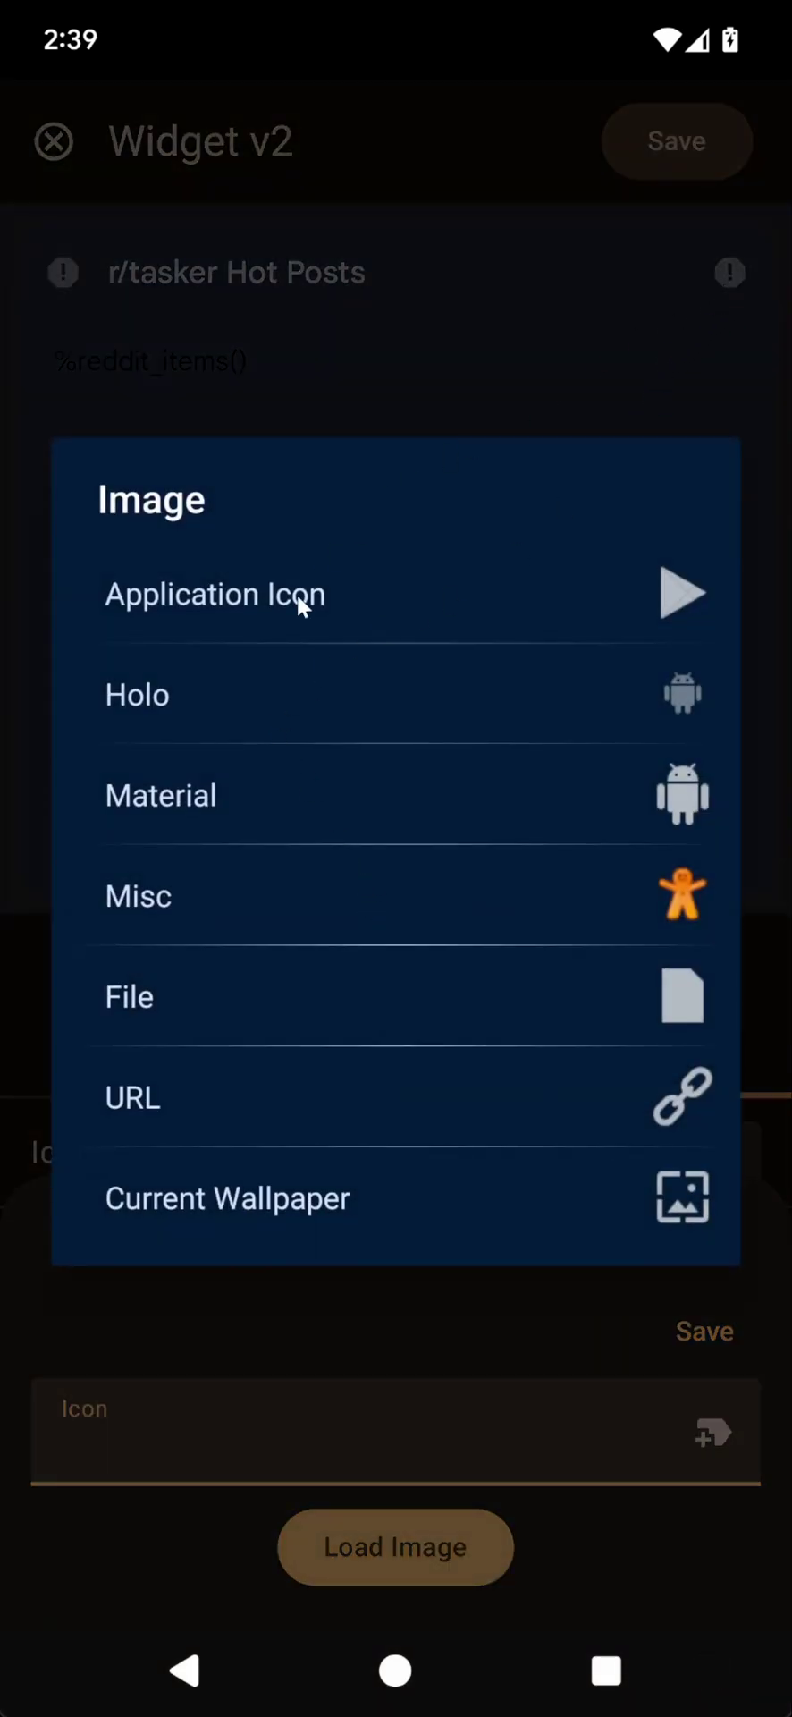
left_click(217, 804)
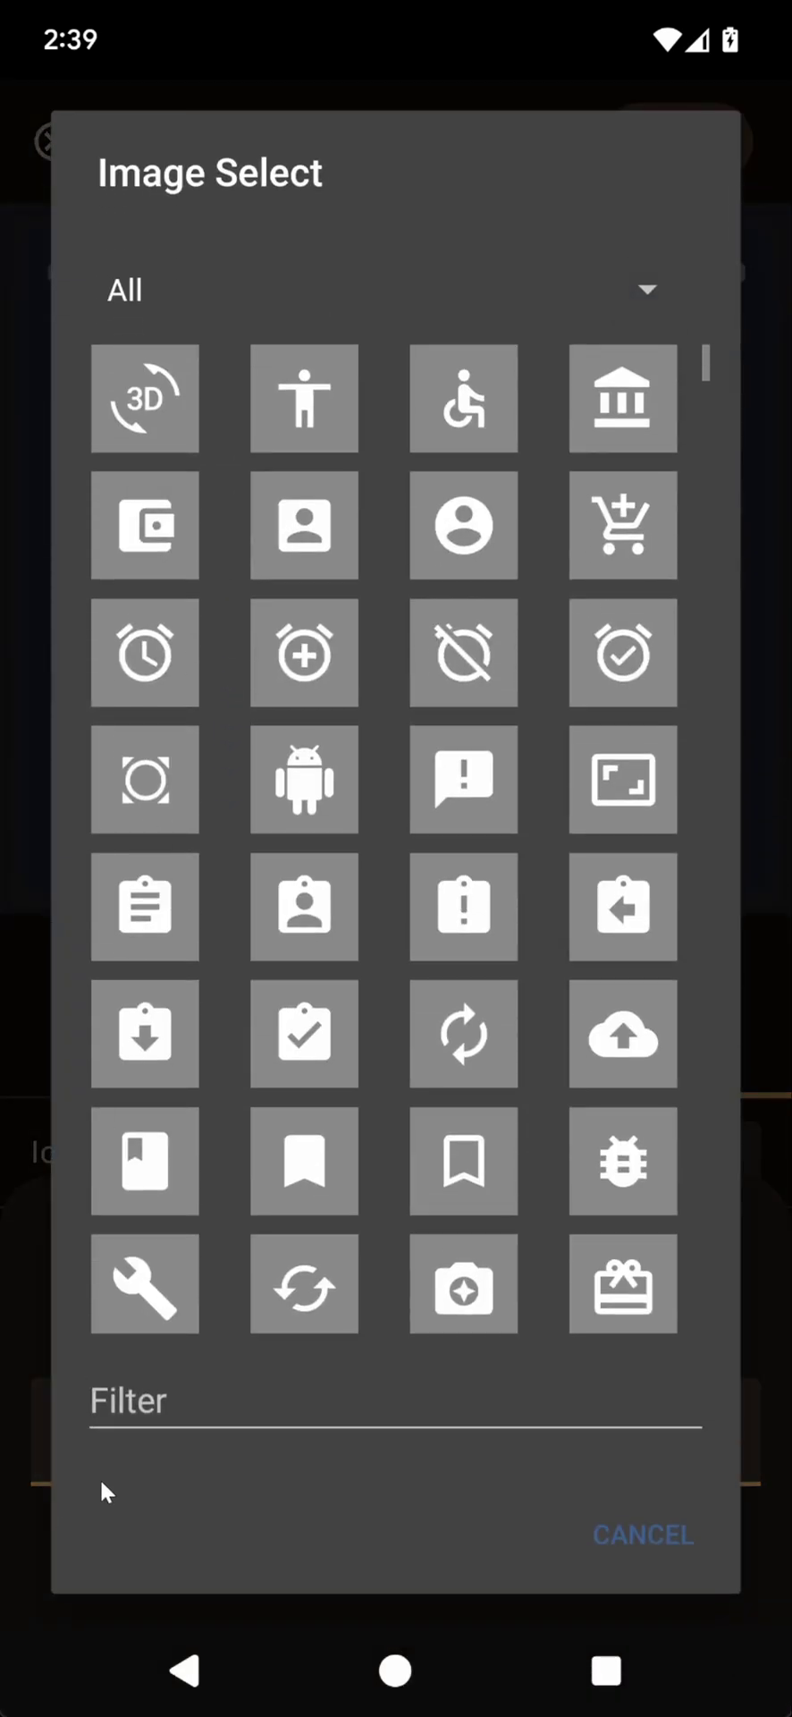
left_click(160, 1399)
key("Escape")
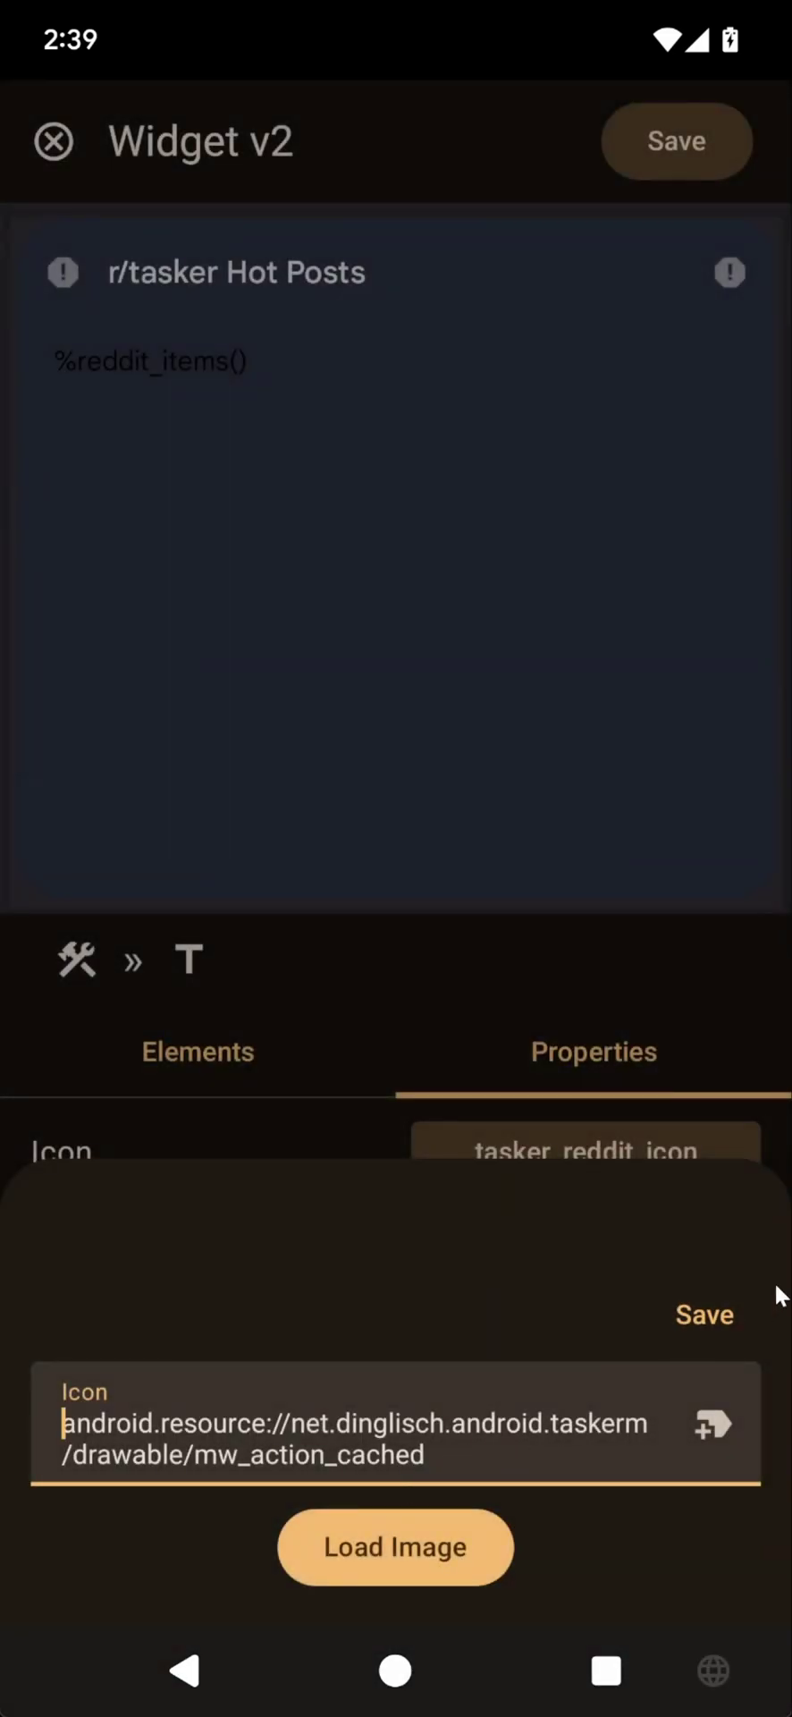
left_click(712, 1325)
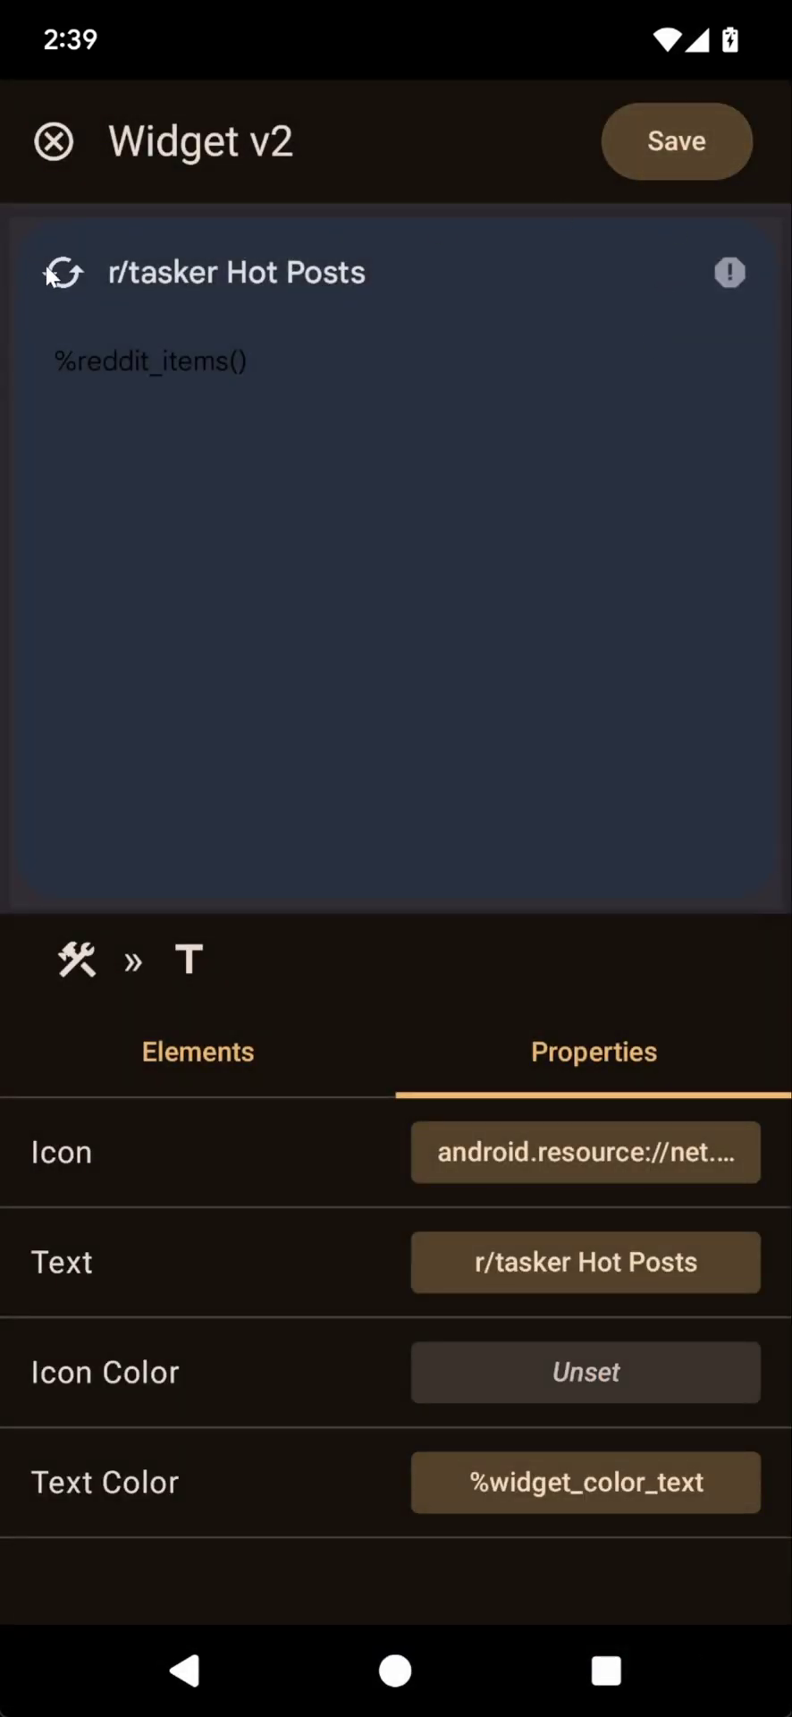
Step: Change the Title Bar icon to the Material android robot icon
left_click(479, 1157)
left_click(376, 1546)
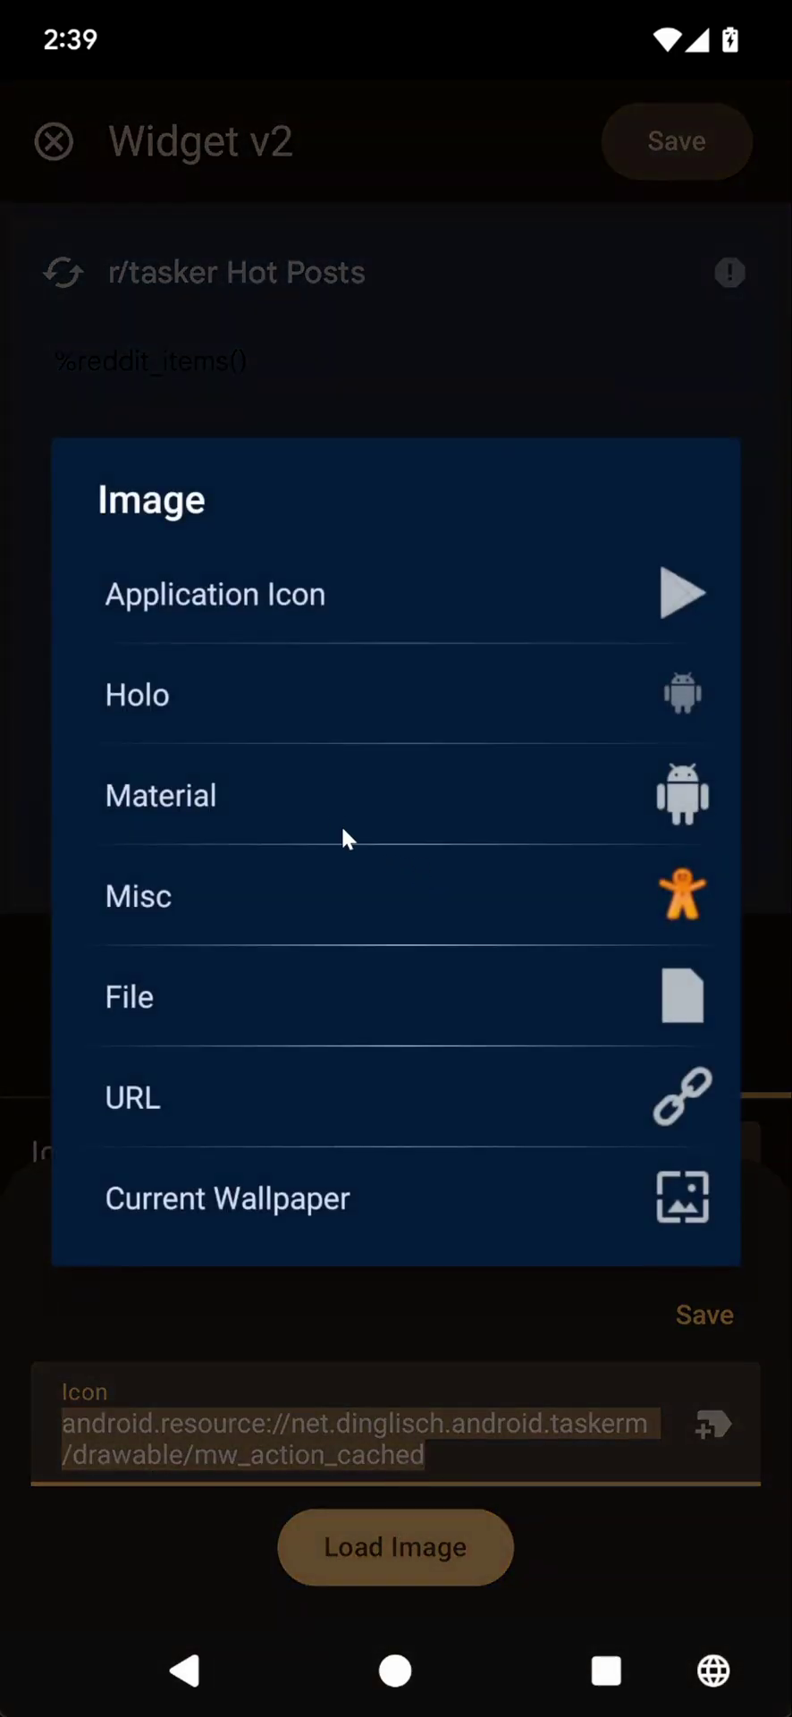
left_click(299, 793)
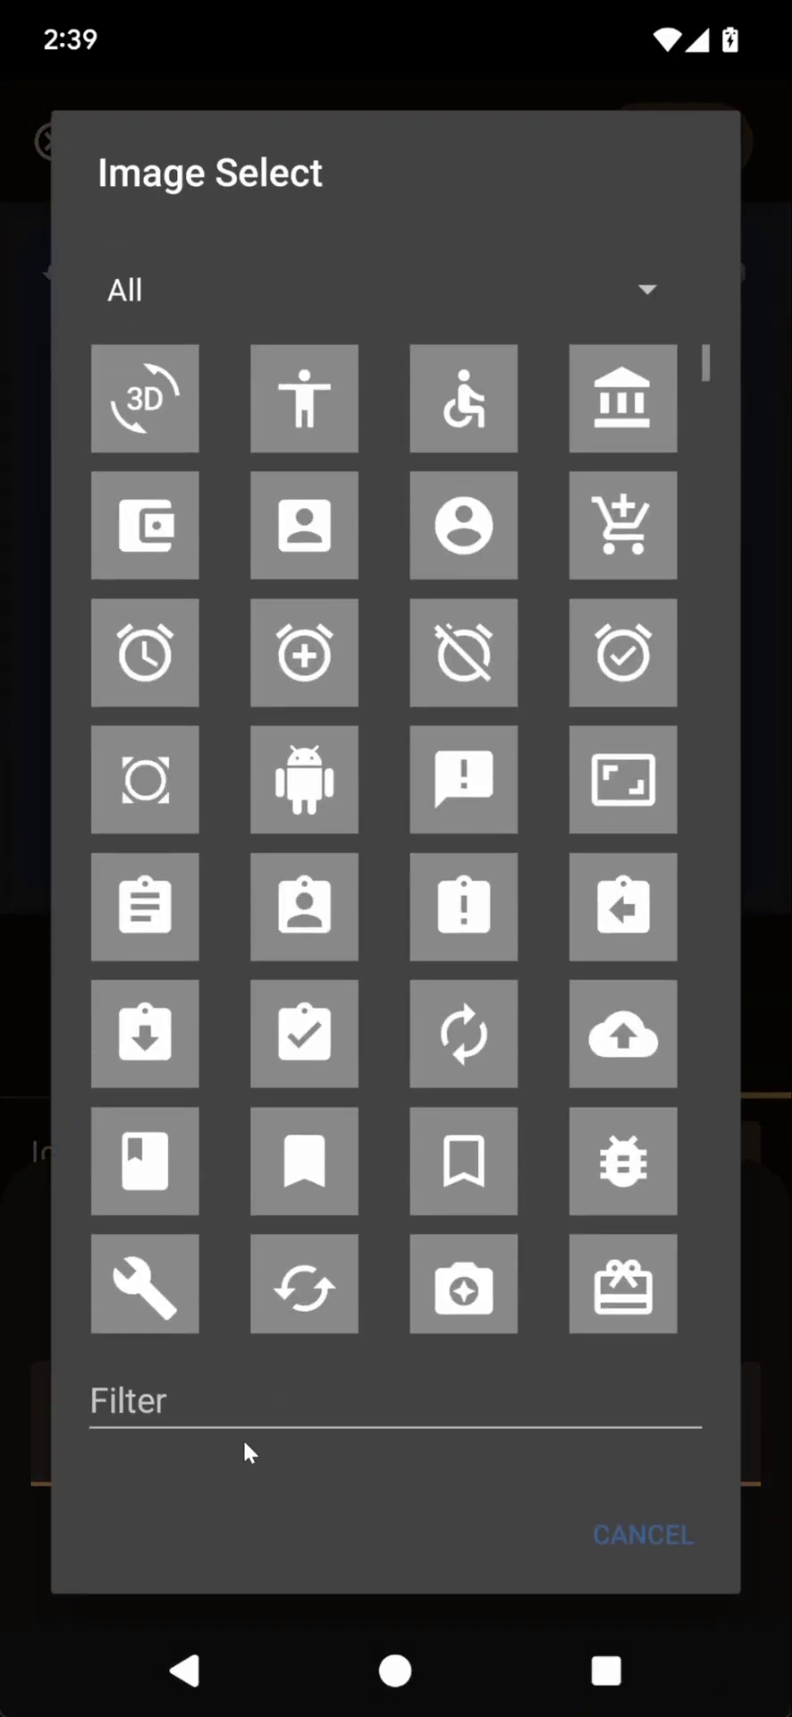
left_click(259, 1422)
left_click(414, 1010)
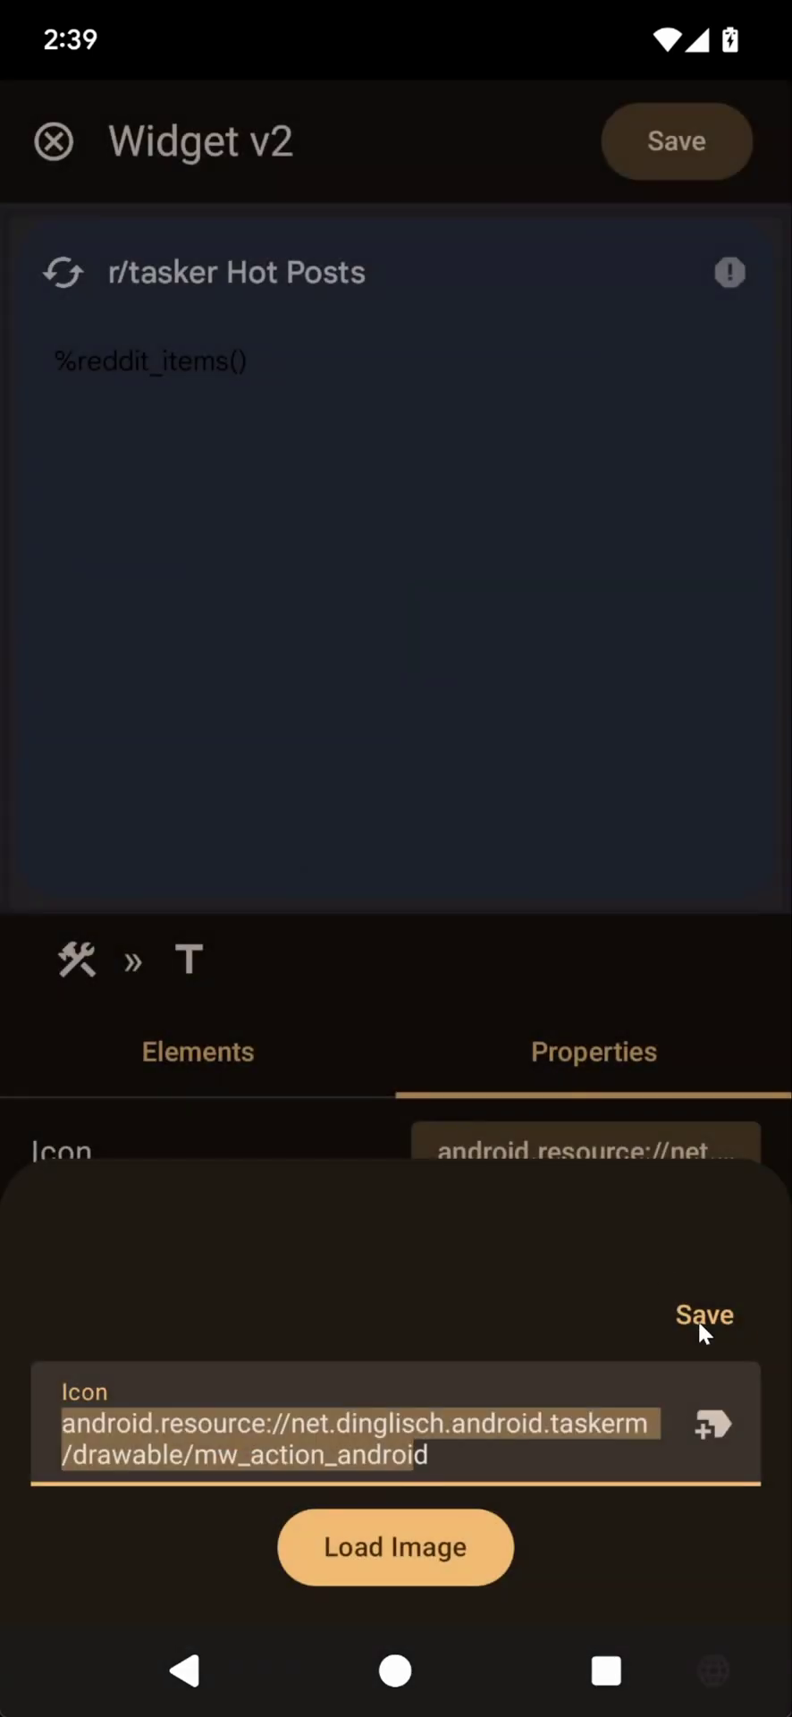
left_click(700, 1316)
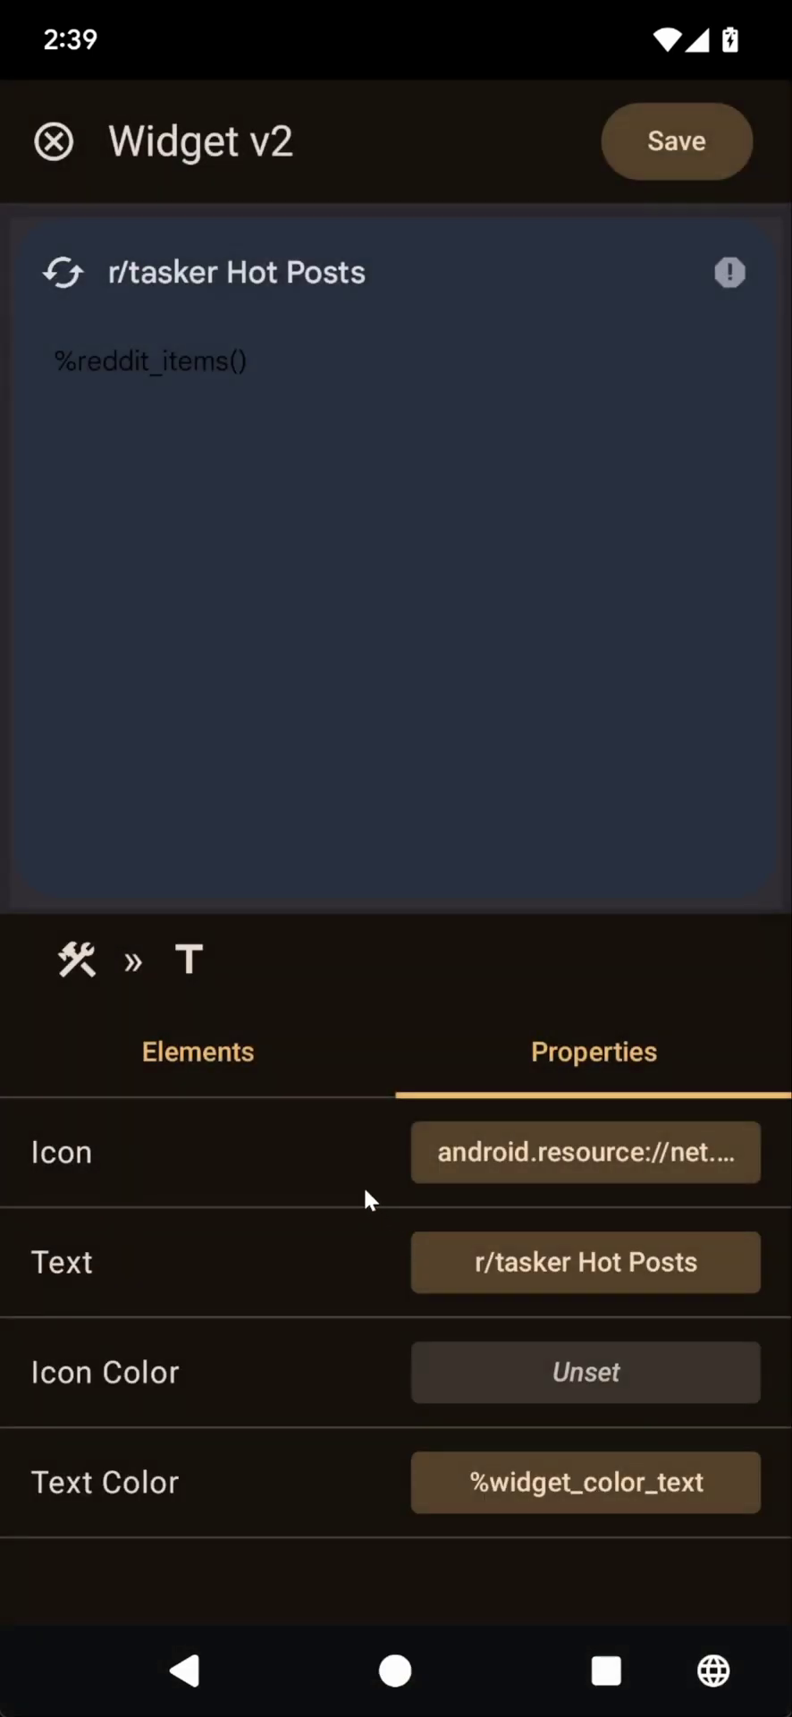
Step: Set the refresh Icon Button's icon to the Material autorenew icon
left_click(282, 1081)
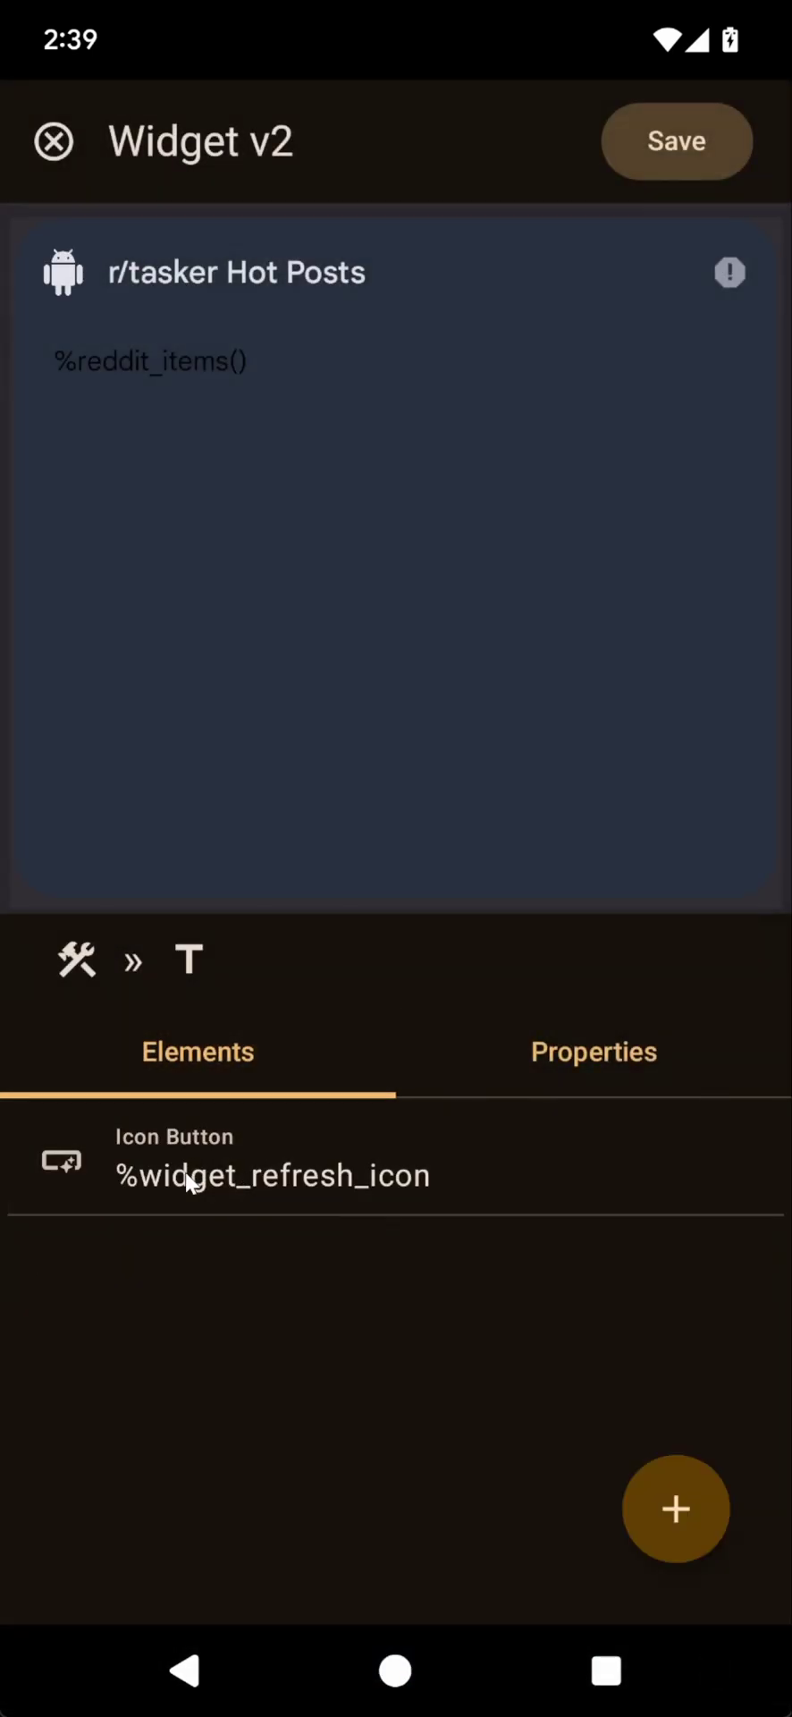
left_click(281, 1177)
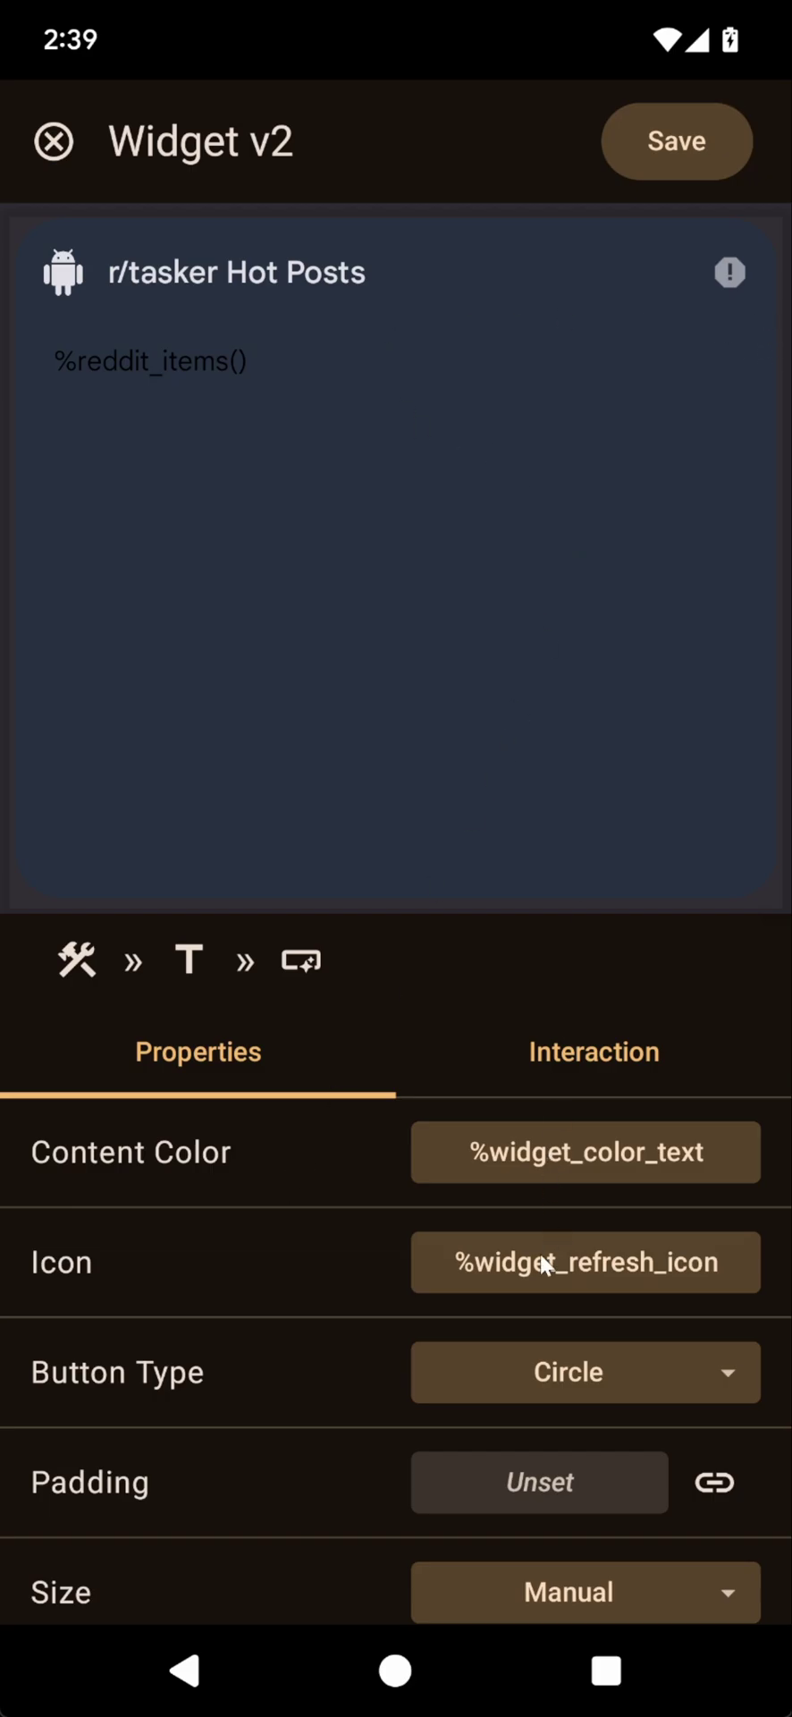
left_click(527, 1281)
left_click(403, 1550)
left_click(332, 804)
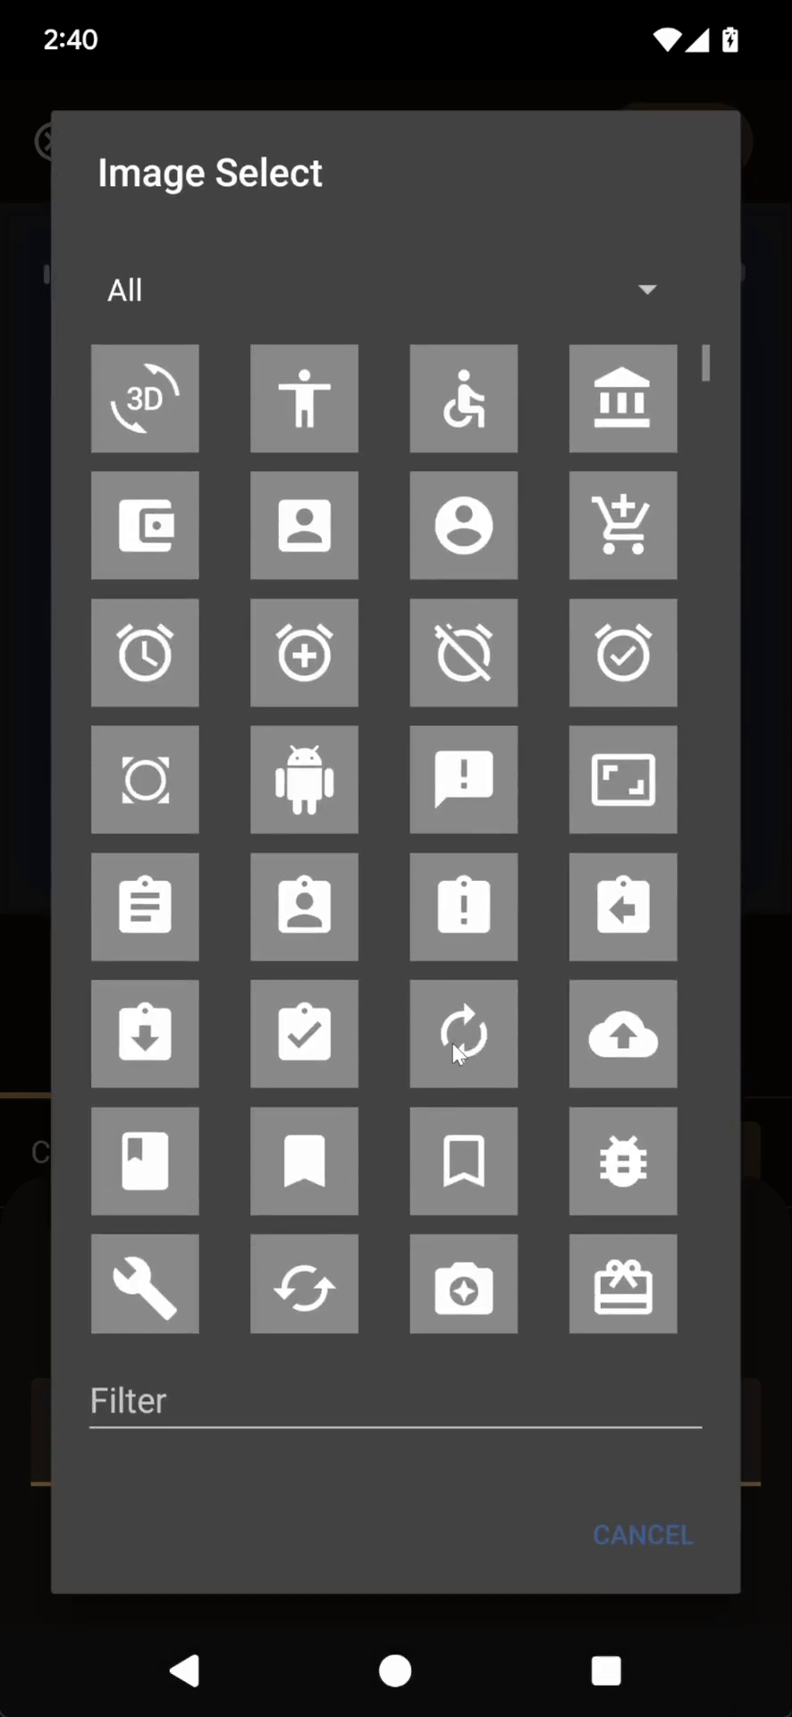
left_click(453, 1042)
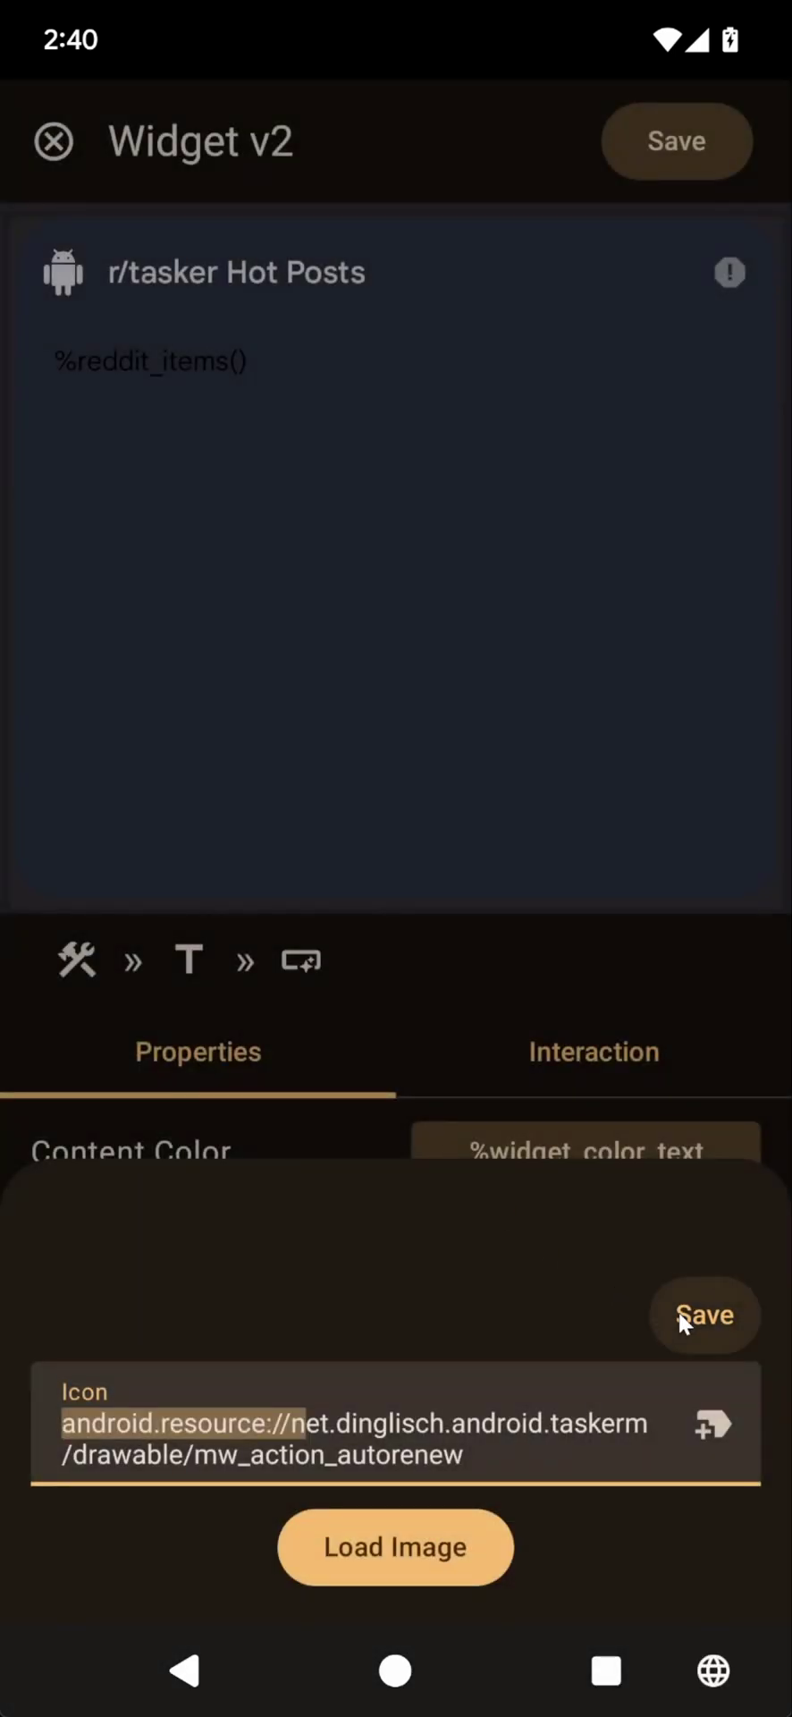
left_click(678, 1310)
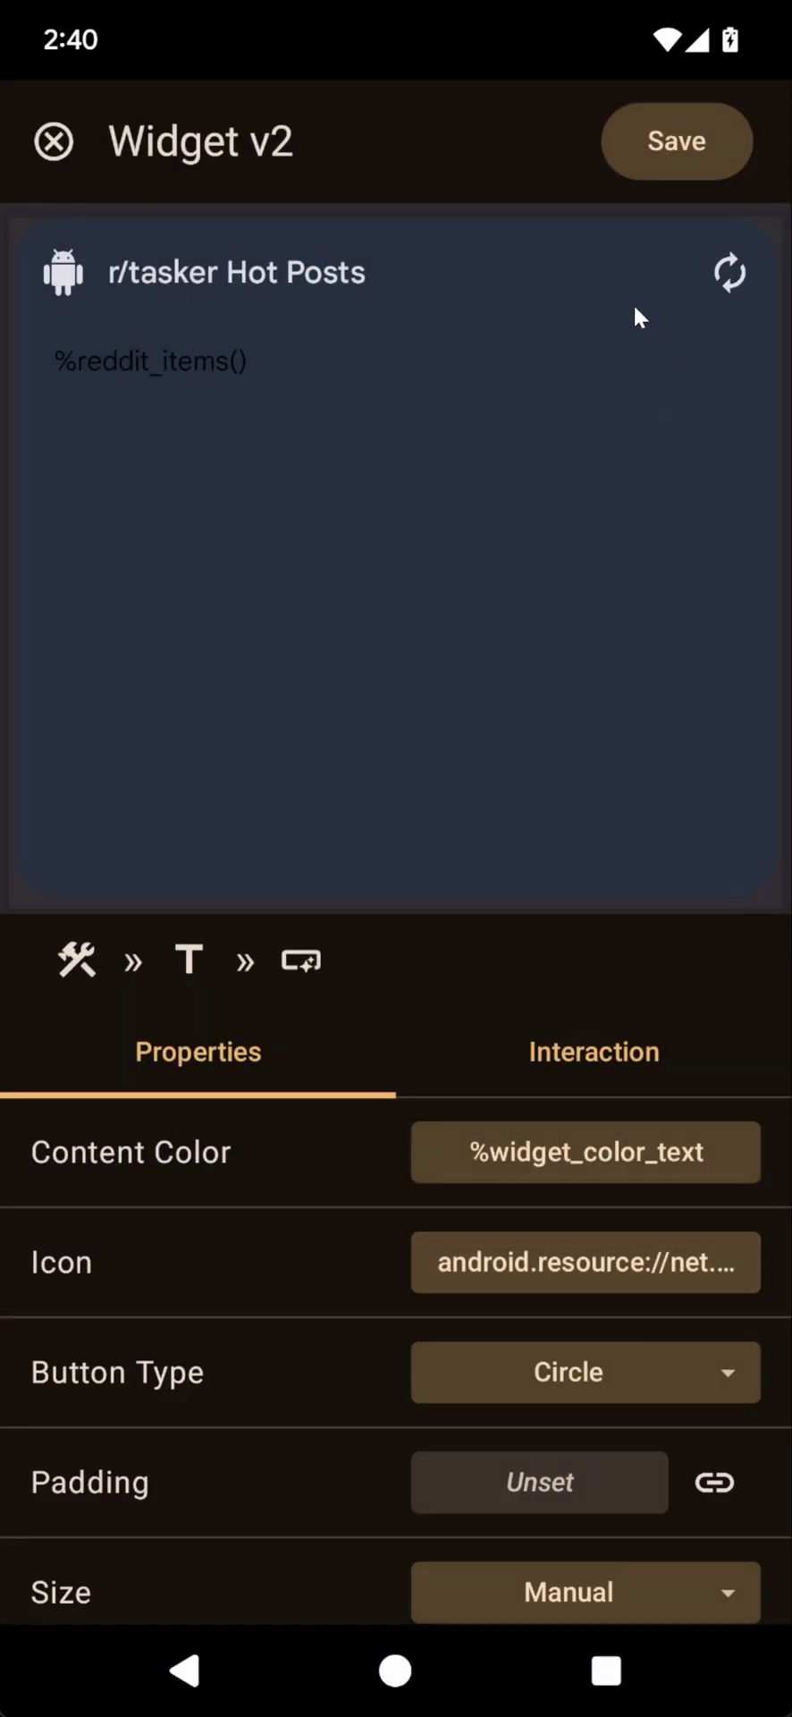
Step: Save the widget layout and rerun the Update Reddit Widget task
left_click(641, 149)
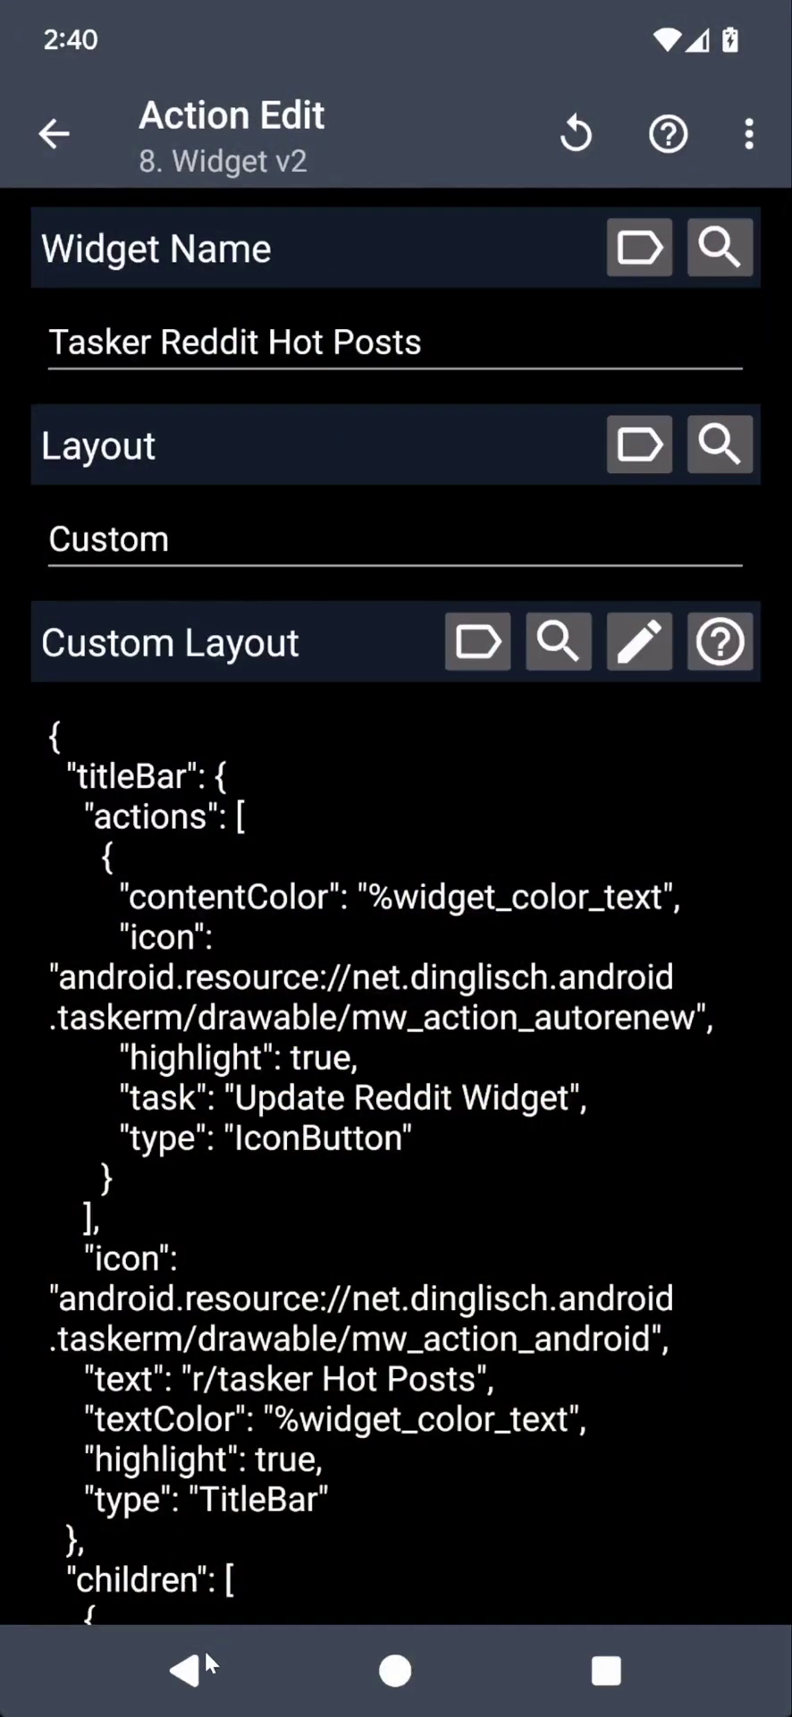
left_click(192, 1668)
left_click(107, 1581)
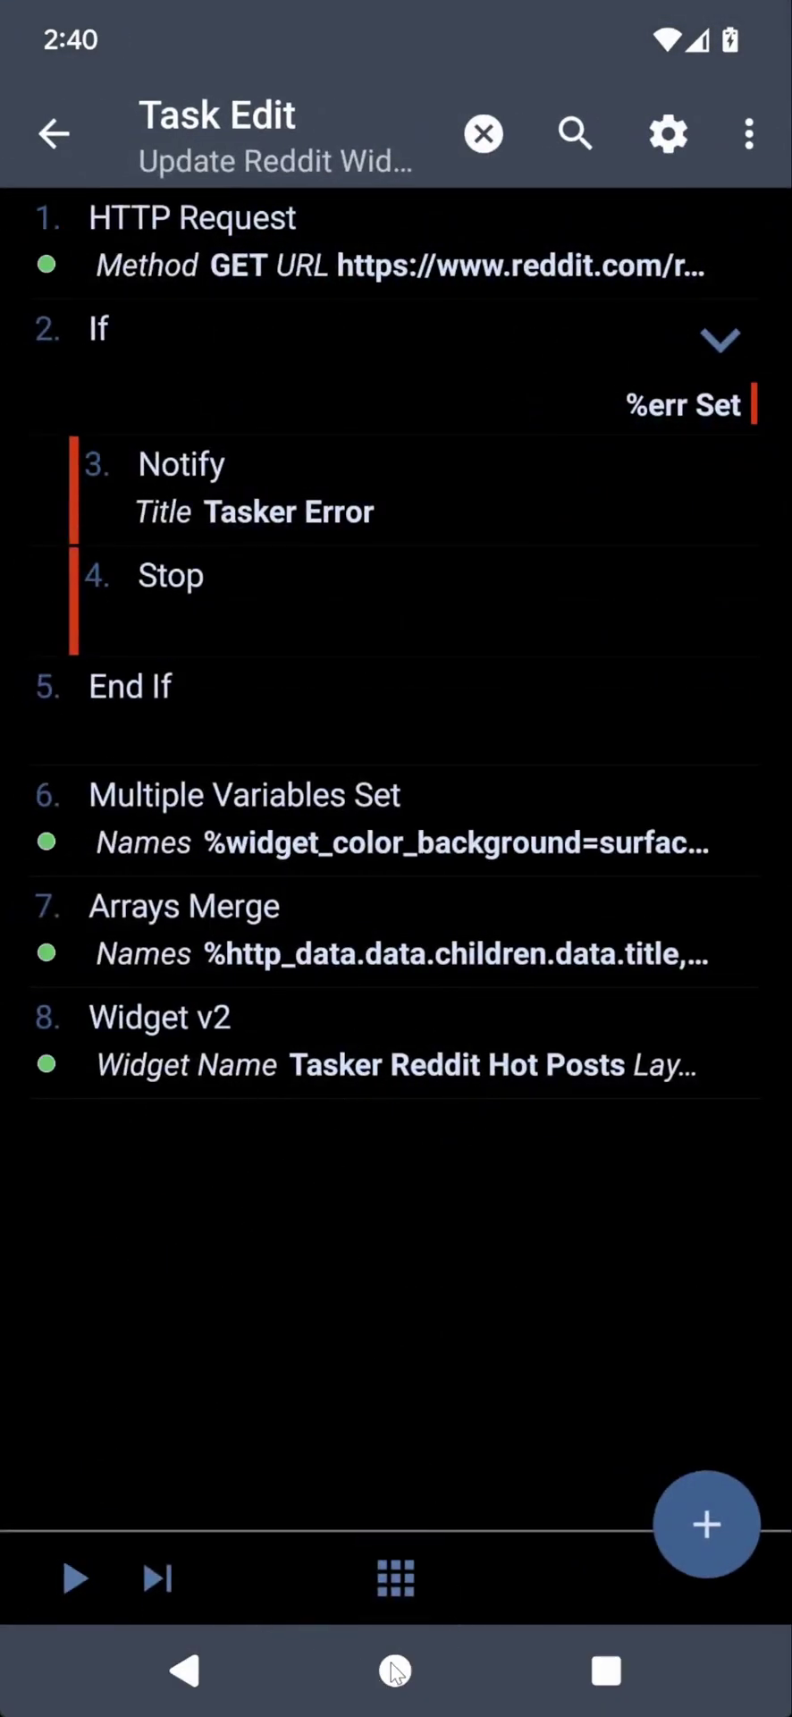
Step: Go to the home screen and scroll the r/tasker Hot Posts widget's post list
left_click(397, 1671)
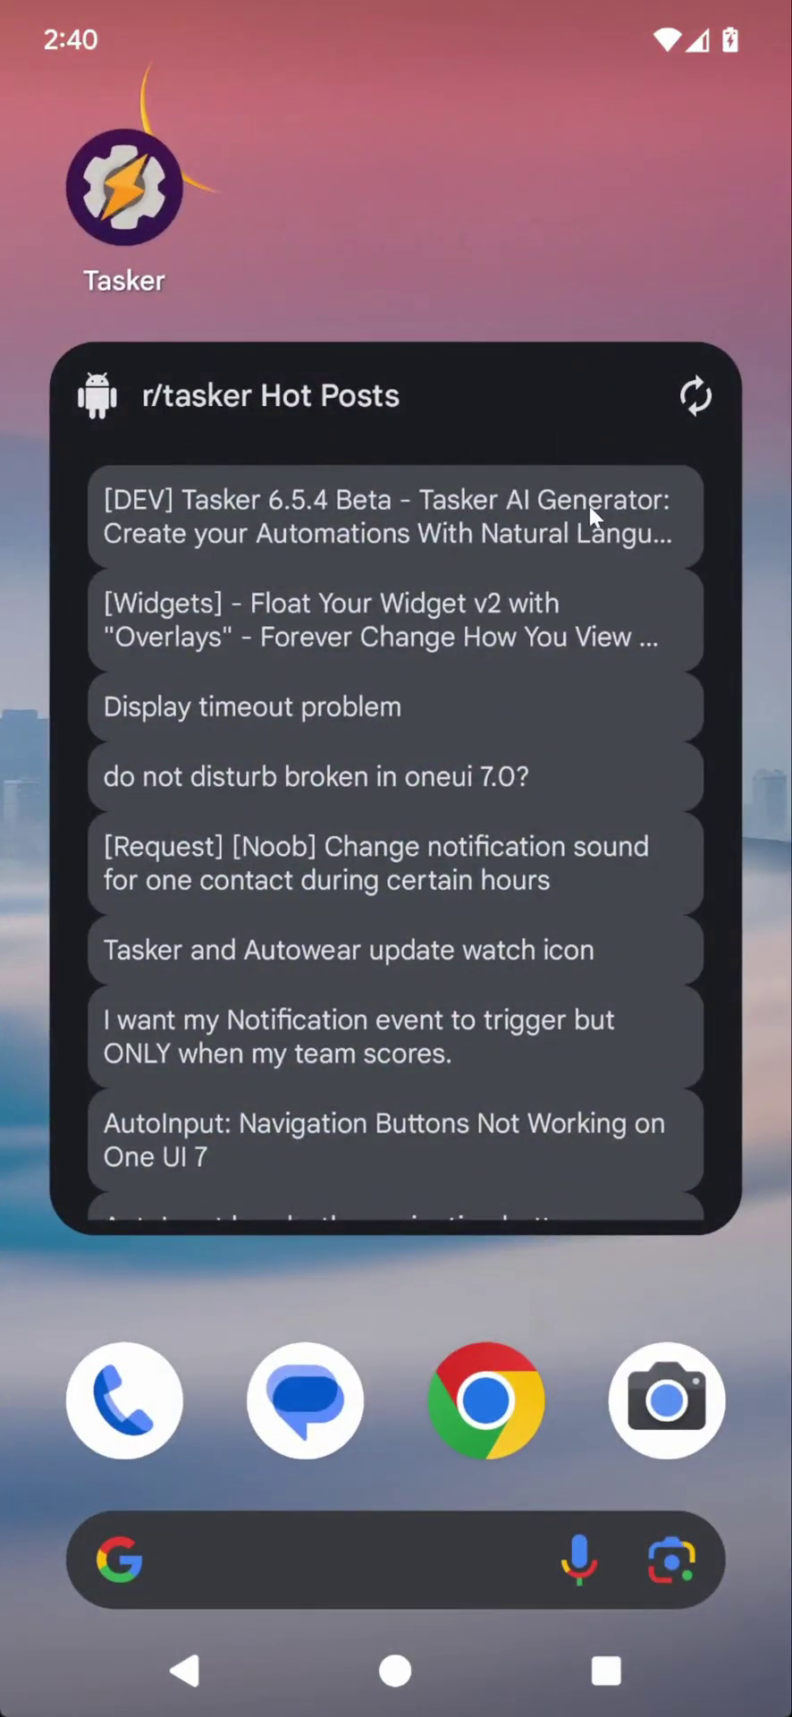
left_click_drag(409, 890, 431, 557)
left_click_drag(396, 936, 479, 480)
left_click_drag(385, 844, 423, 1043)
left_click_drag(288, 993, 422, 1356)
left_click_drag(449, 922, 421, 1004)
left_click_drag(421, 1005, 425, 1118)
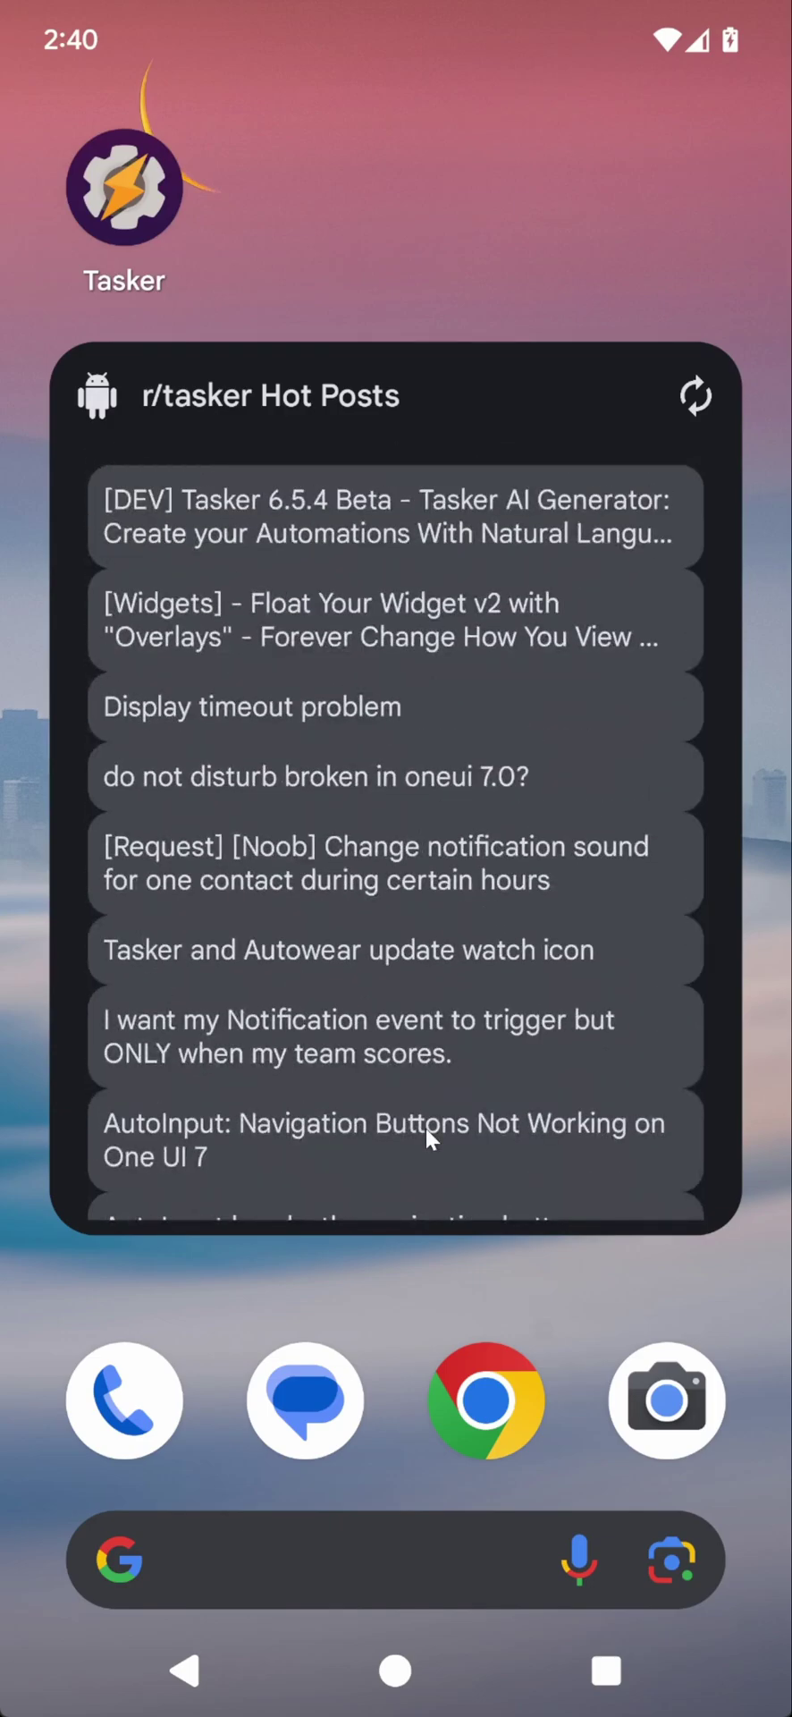